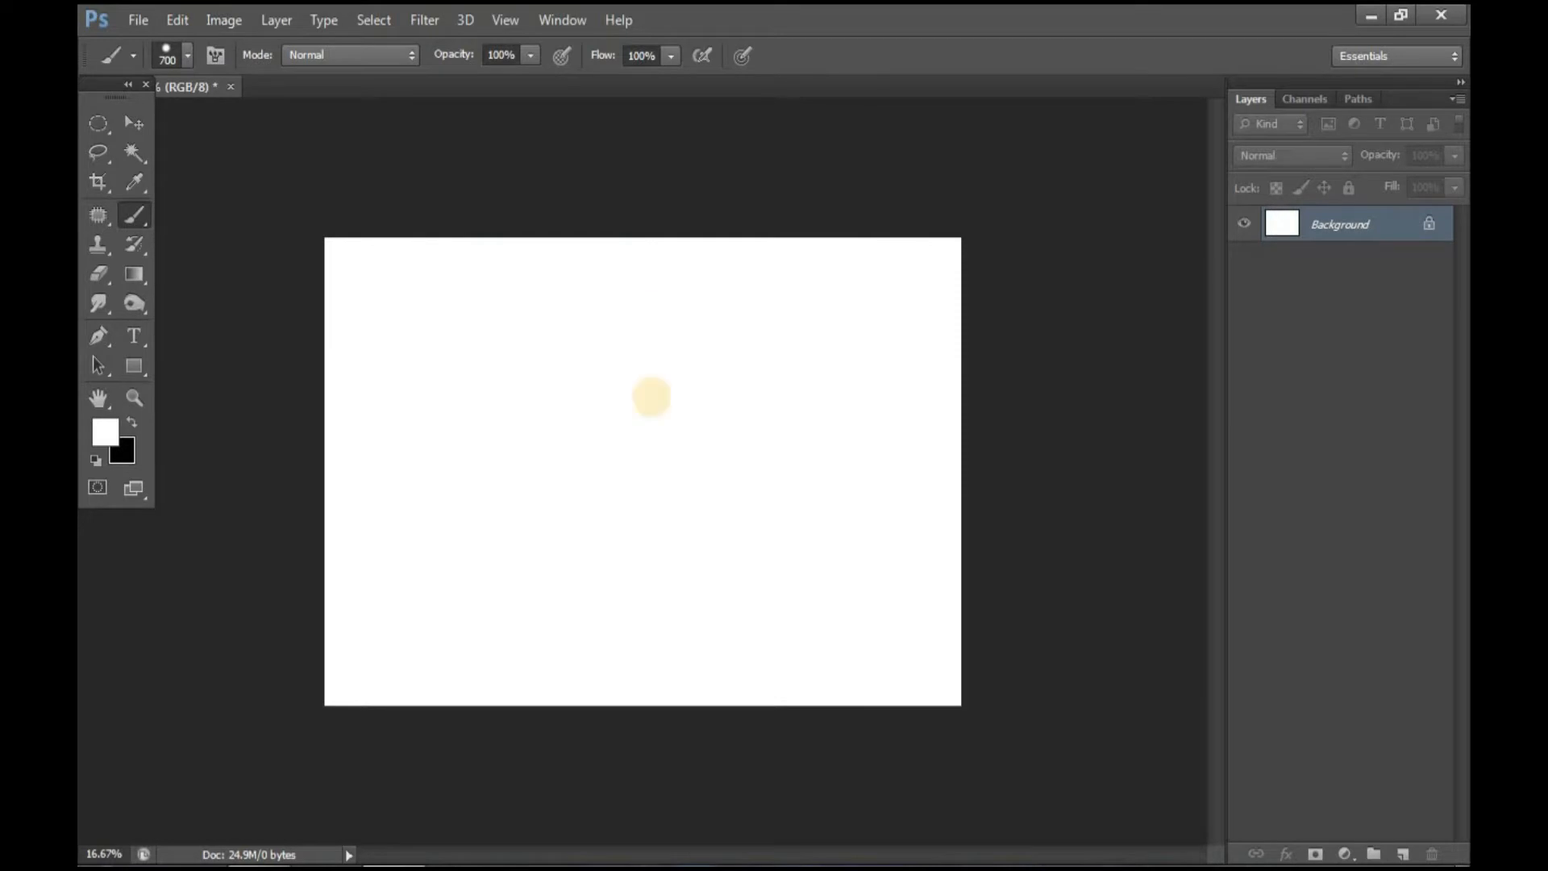
Set the foreground color to bright red
left_click(680, 391, "ctrl")
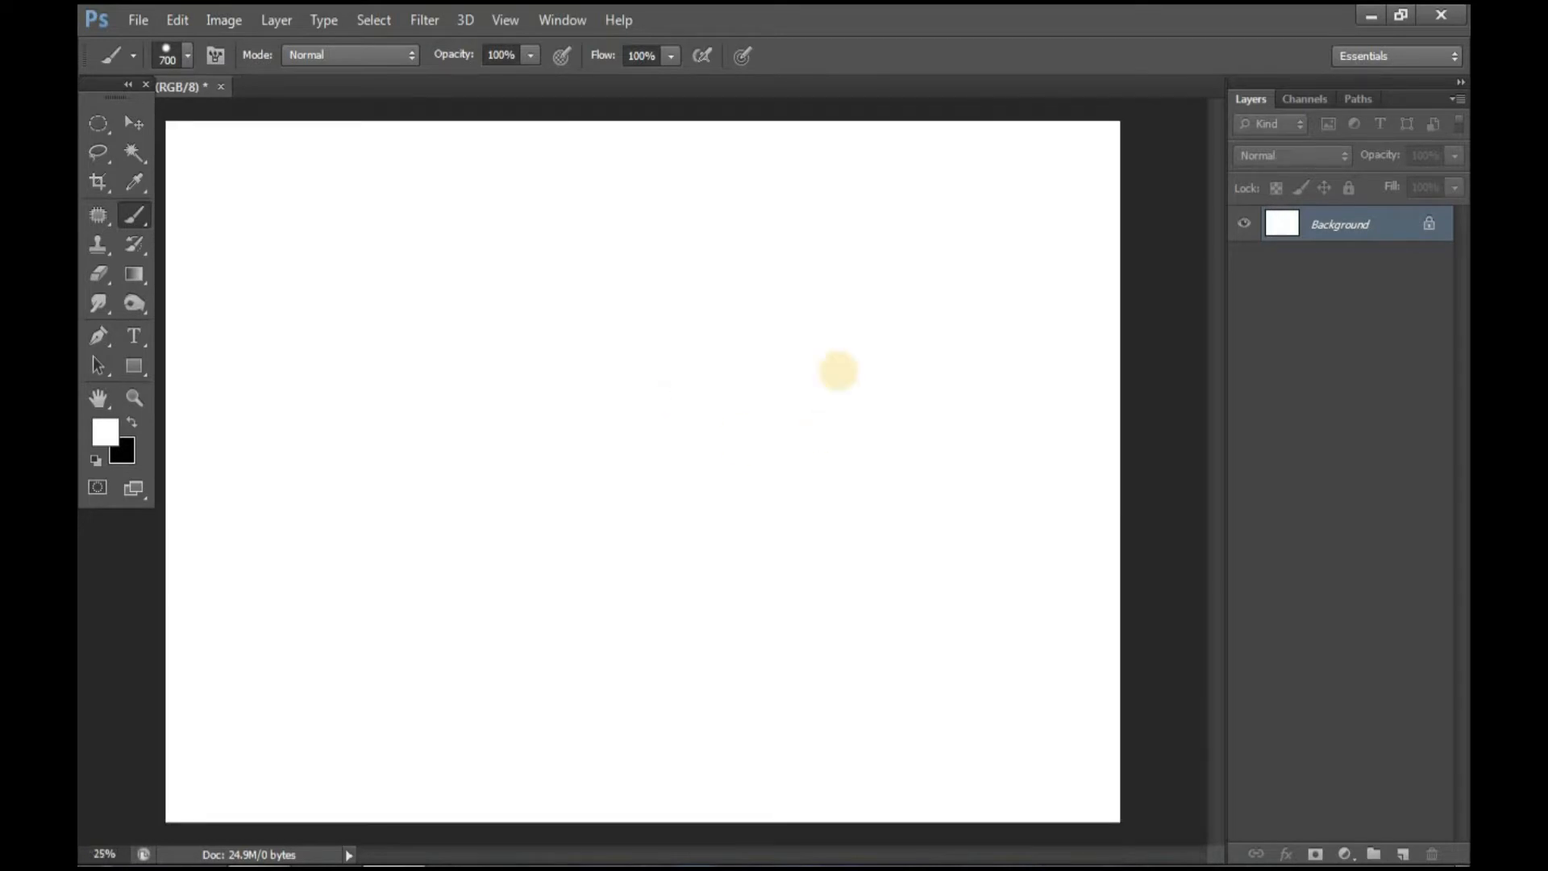
left_click(106, 429)
left_click_drag(943, 235, 1145, 107)
left_click(1290, 139)
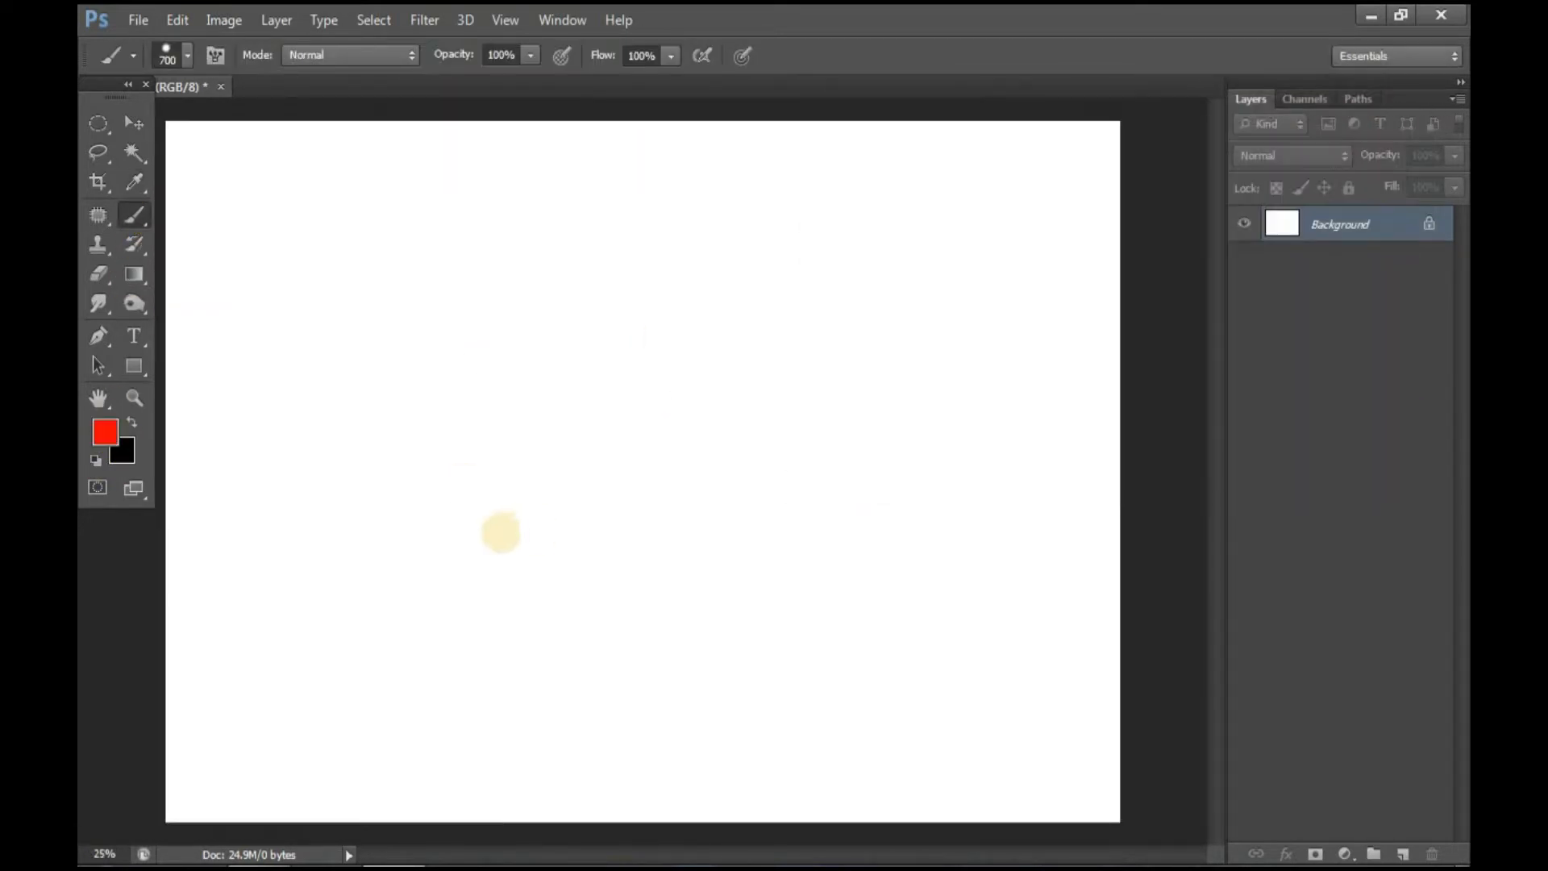
Paint one large red circle in the middle of the canvas with a 1753 px brush at 100% hardness
right_click(885, 419)
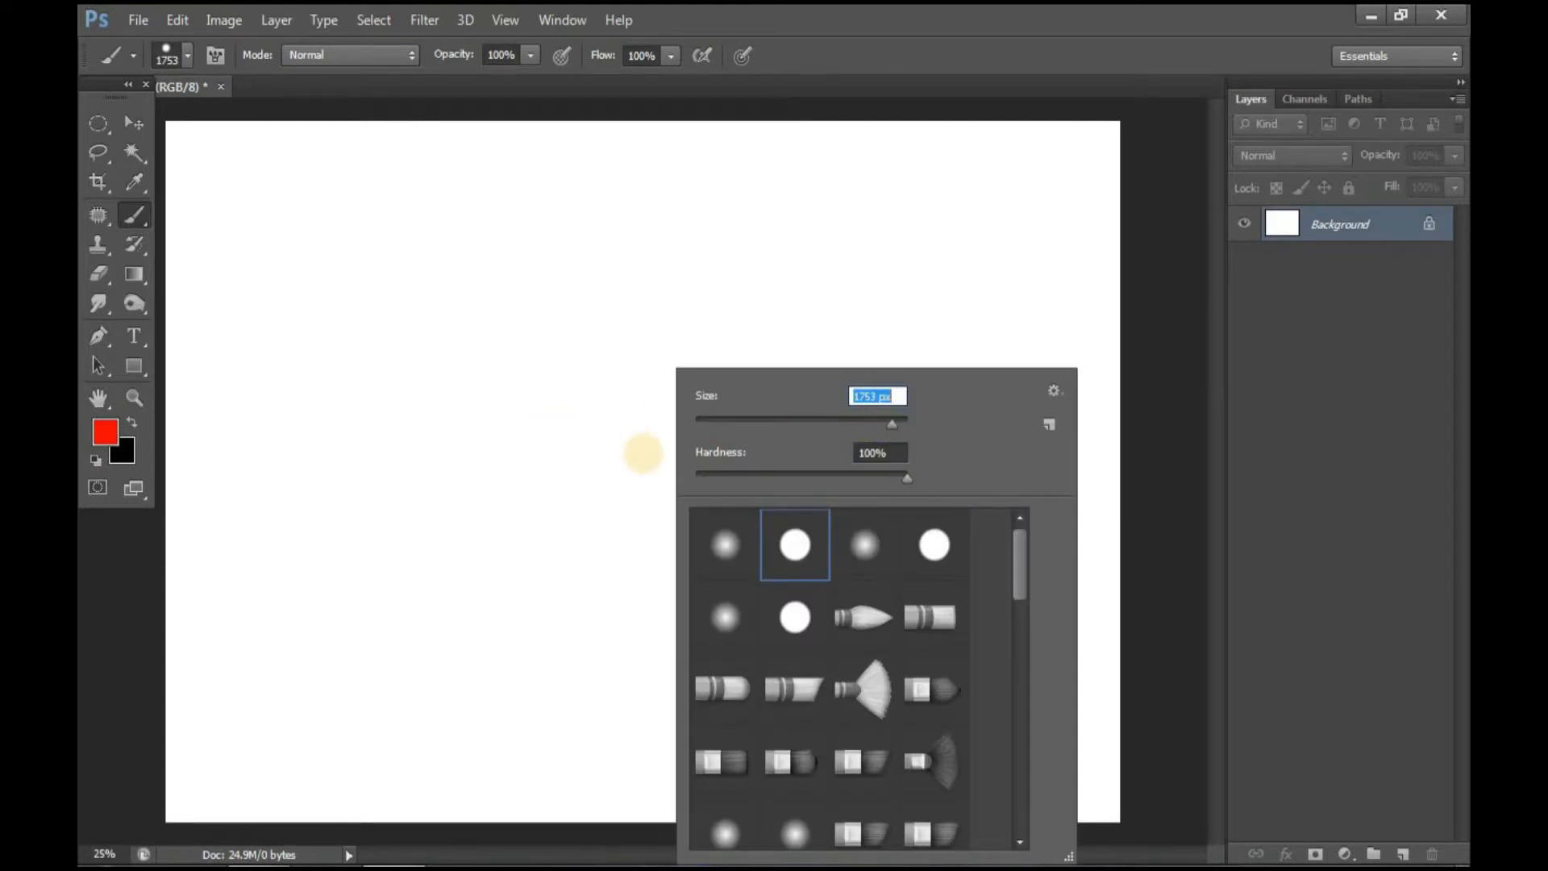
key("Return")
left_click(642, 453)
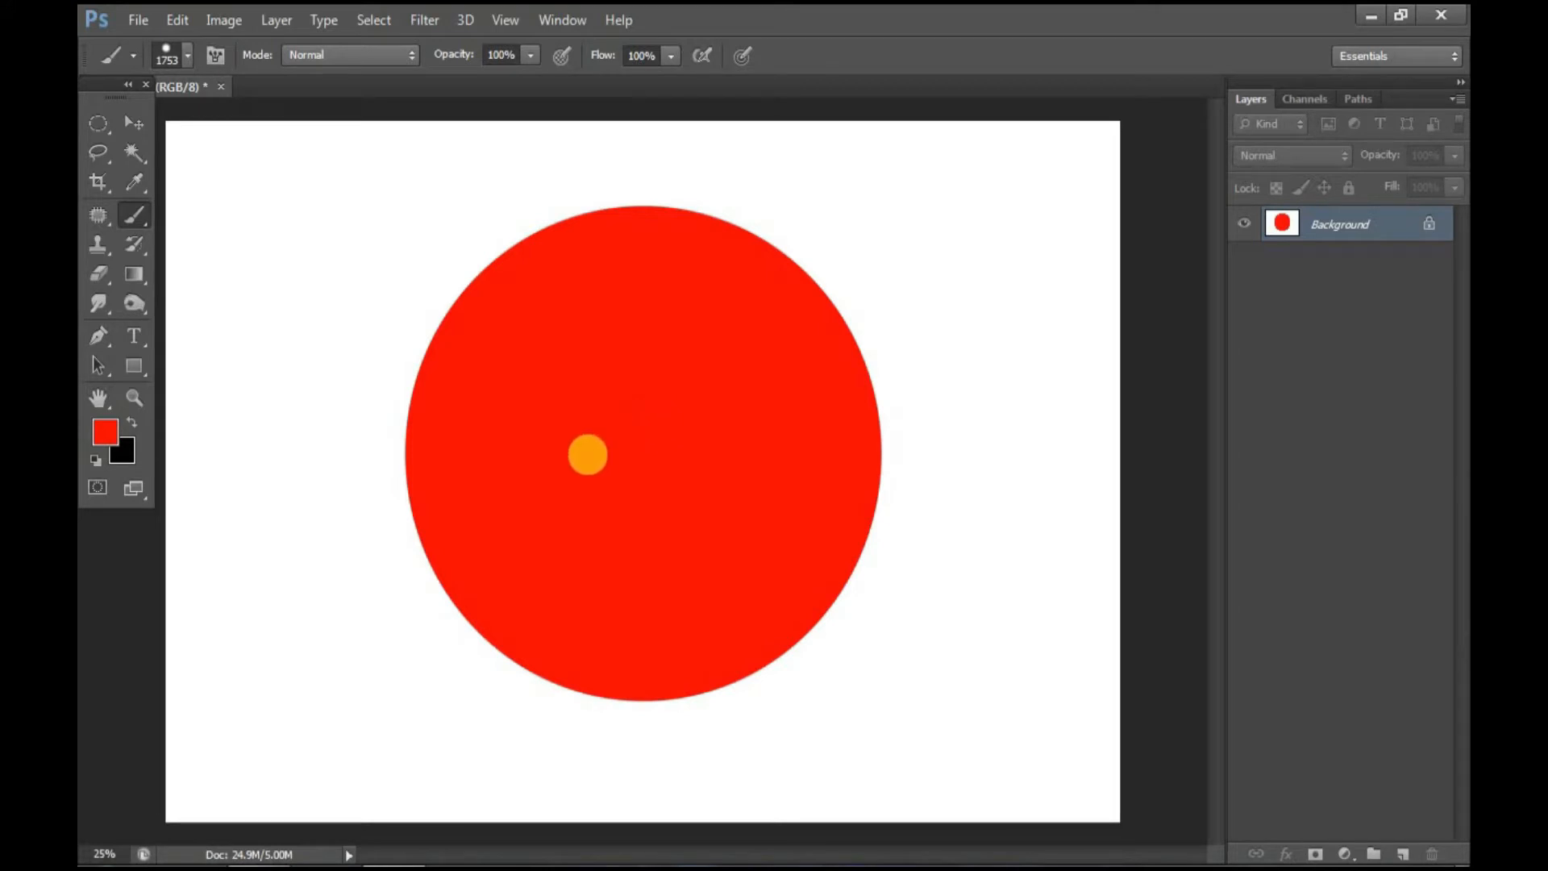
Reduce the brush size to 600 px and undo the large red circle
key("bracketleft")
key("bracketleft")
key("bracketleft")
key("bracketleft")
key("bracketleft")
key("bracketleft")
key("bracketleft")
key("bracketleft")
key("bracketleft")
key("bracketleft")
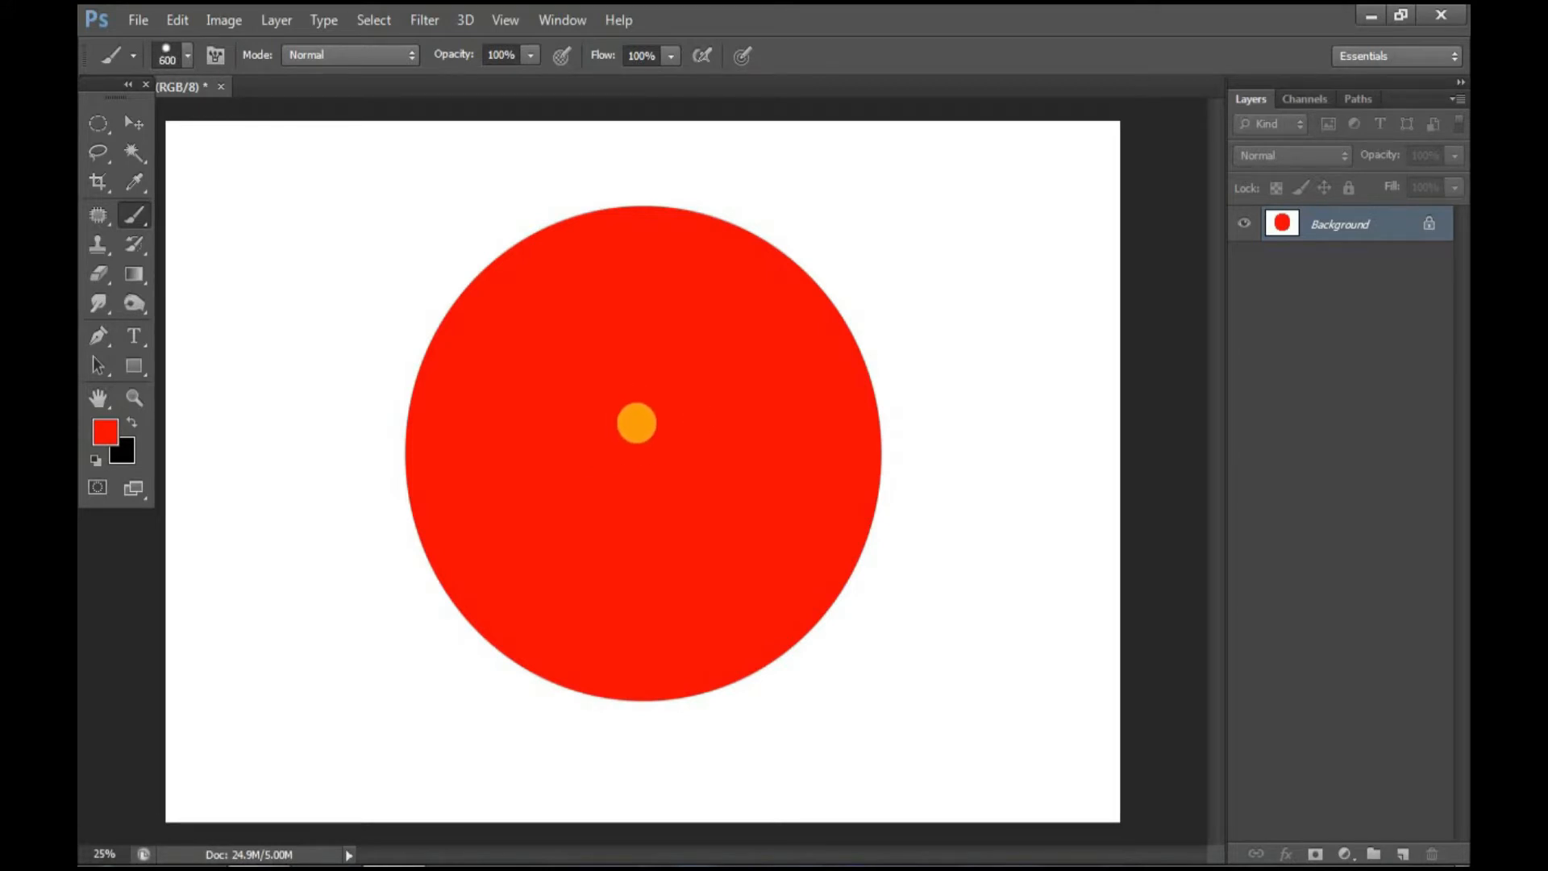
key("ctrl+z")
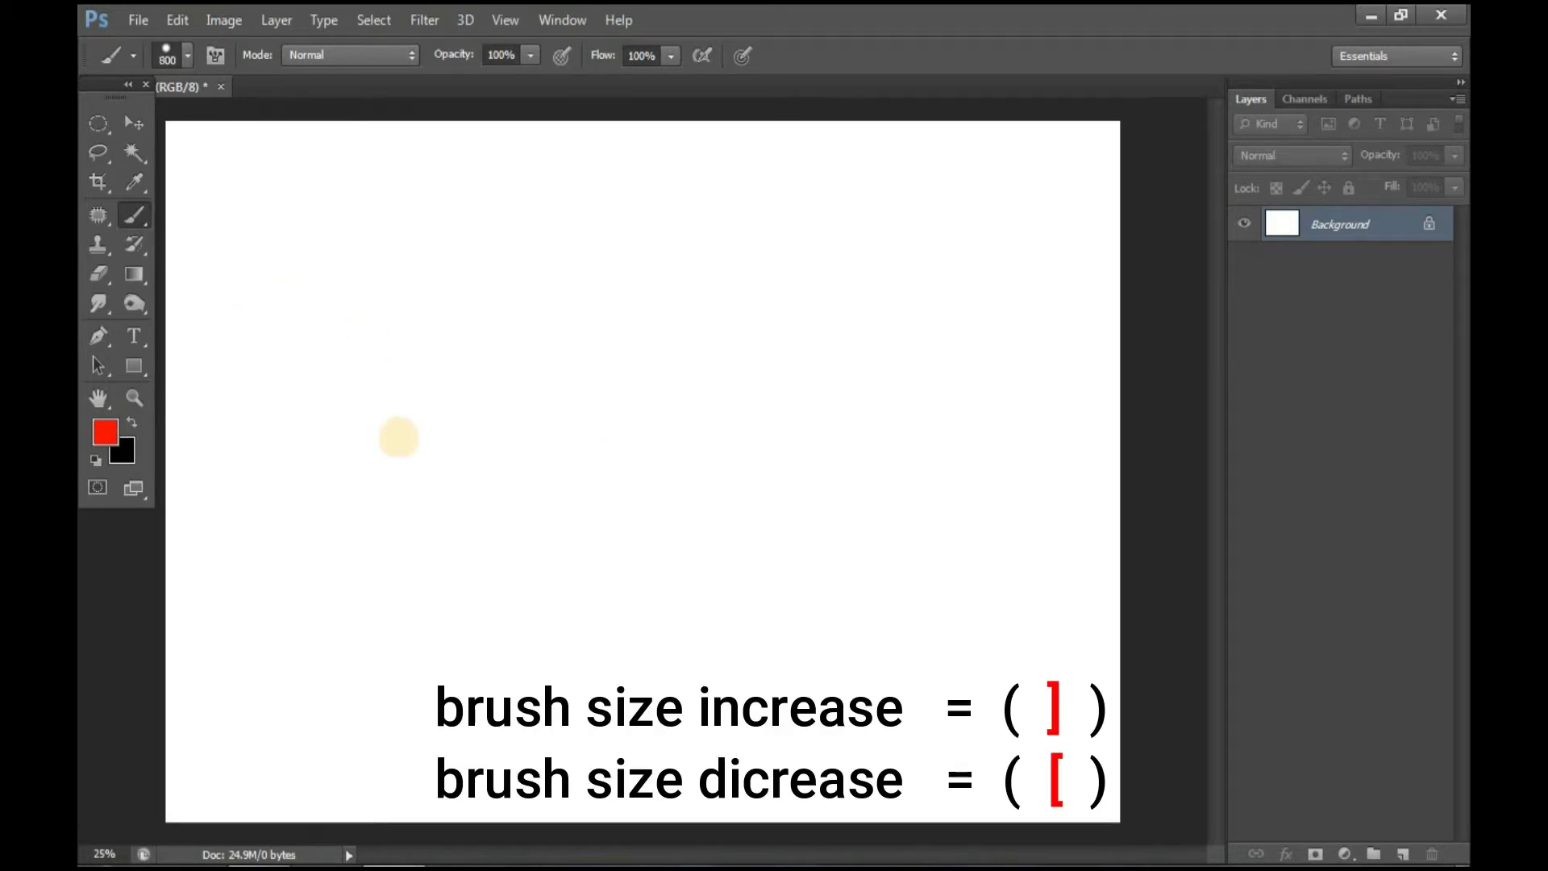
Paint a hard-edged red dot on the canvas's left half and a soft one at 0% hardness on the right, both at 1100 px
left_click(387, 466)
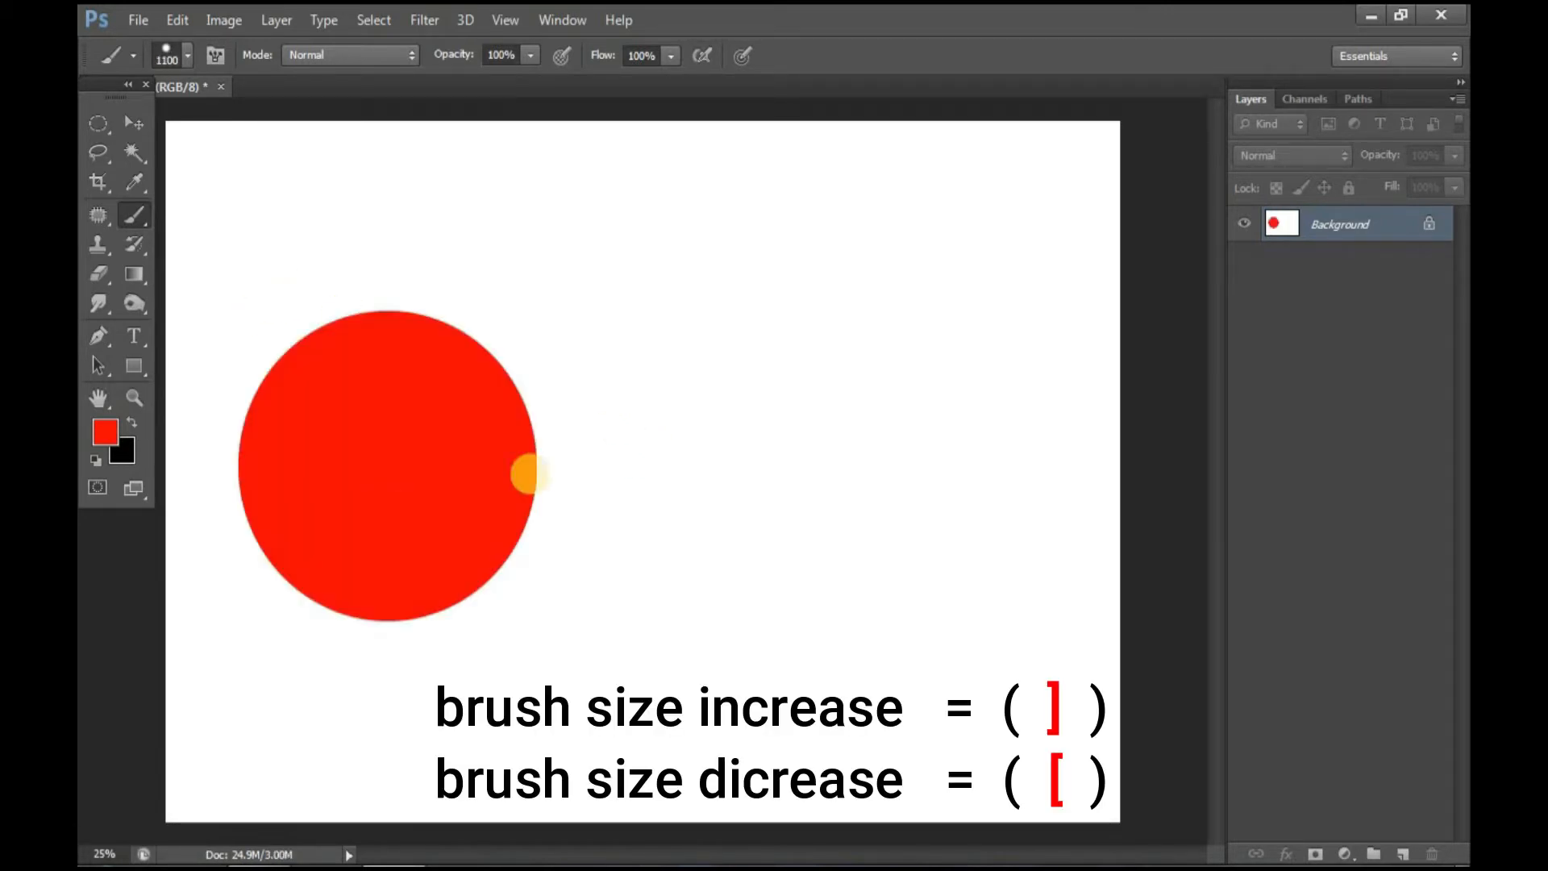
left_click(187, 55)
left_click(144, 266)
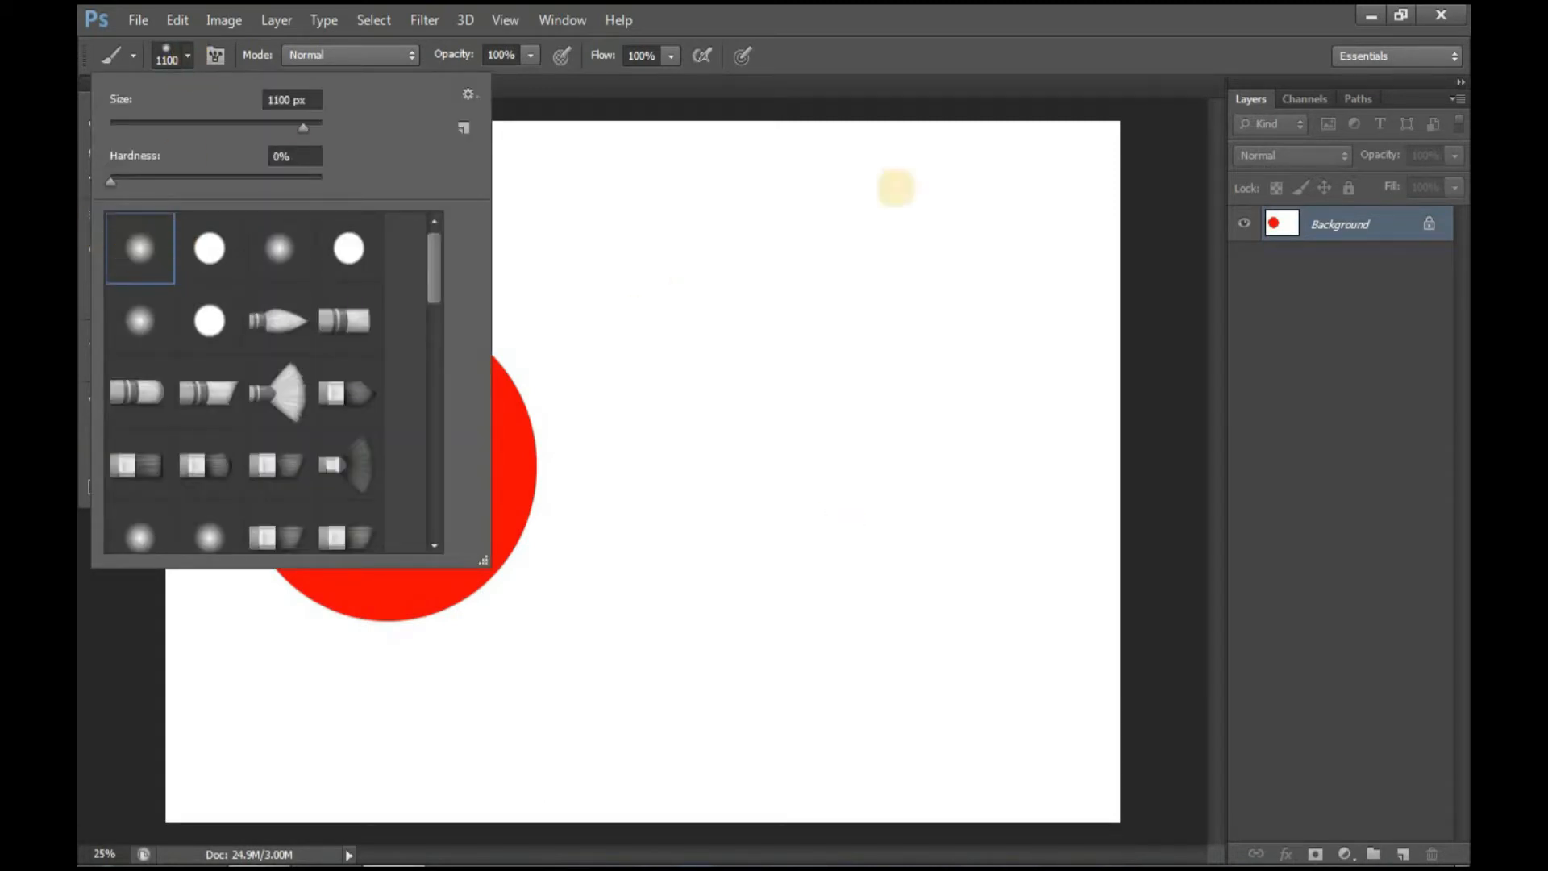
left_click(896, 90)
left_click(850, 474)
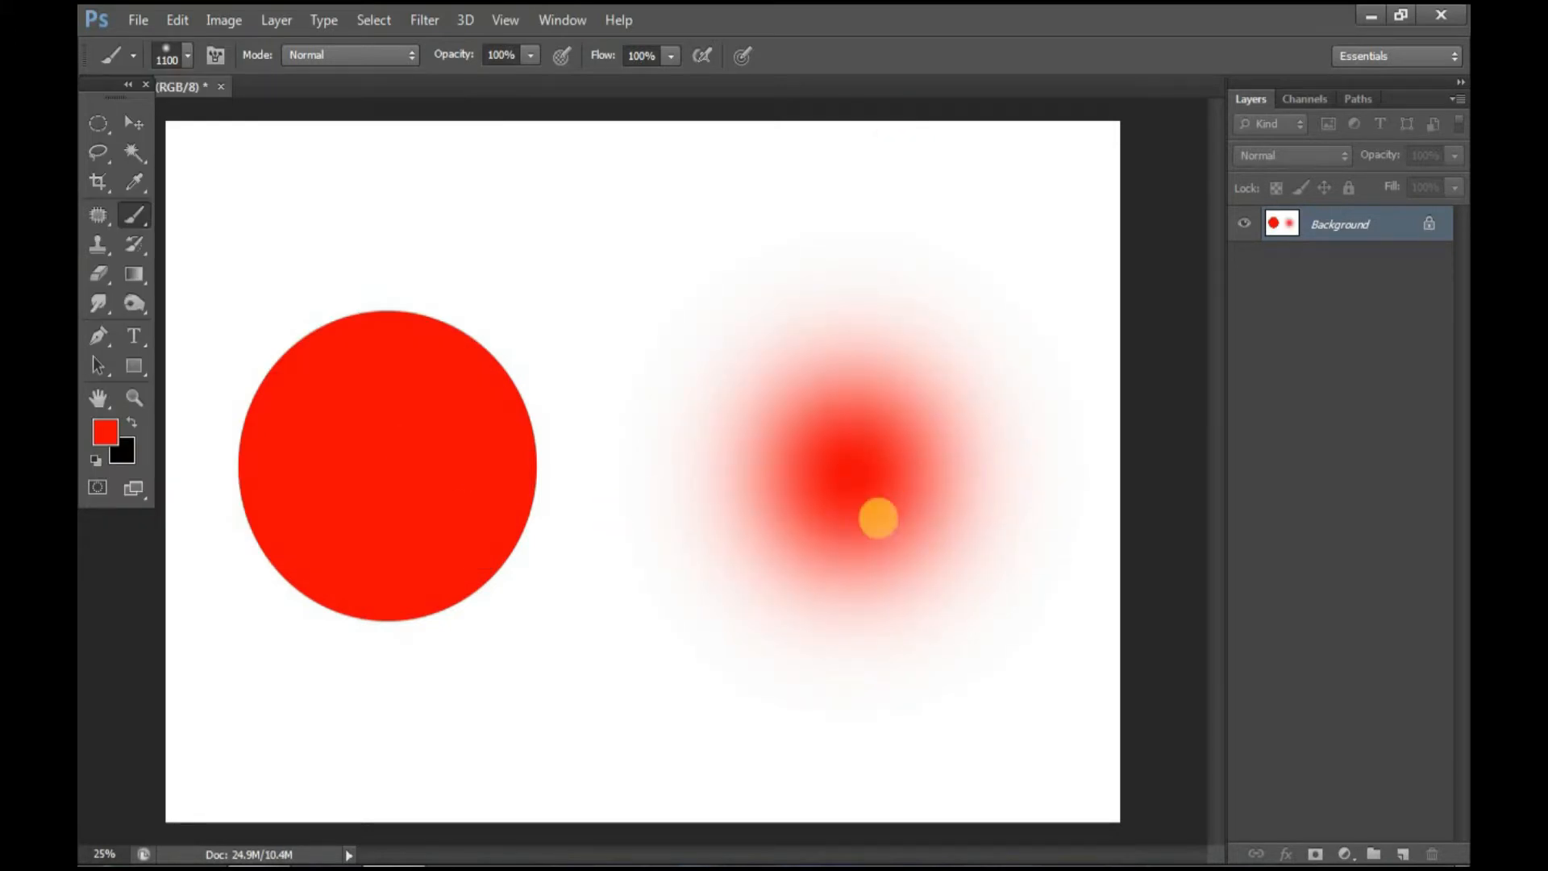
Clone the soft red dot to the upper middle of the canvas with the Clone Stamp tool, sampling from the dot's center
key("s")
right_click(92, 243)
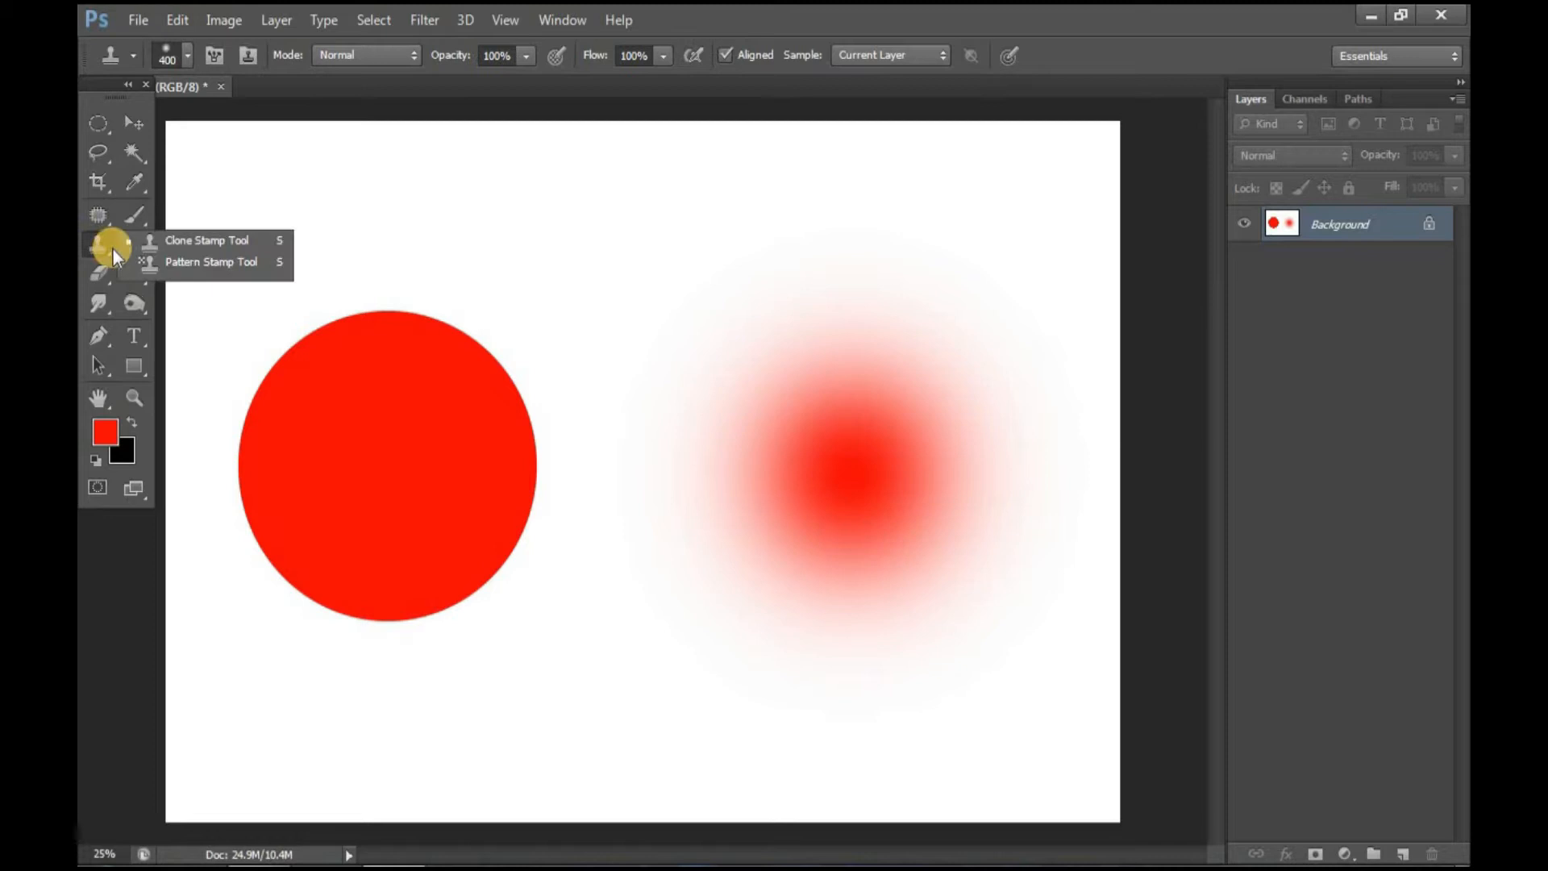
left_click(226, 239)
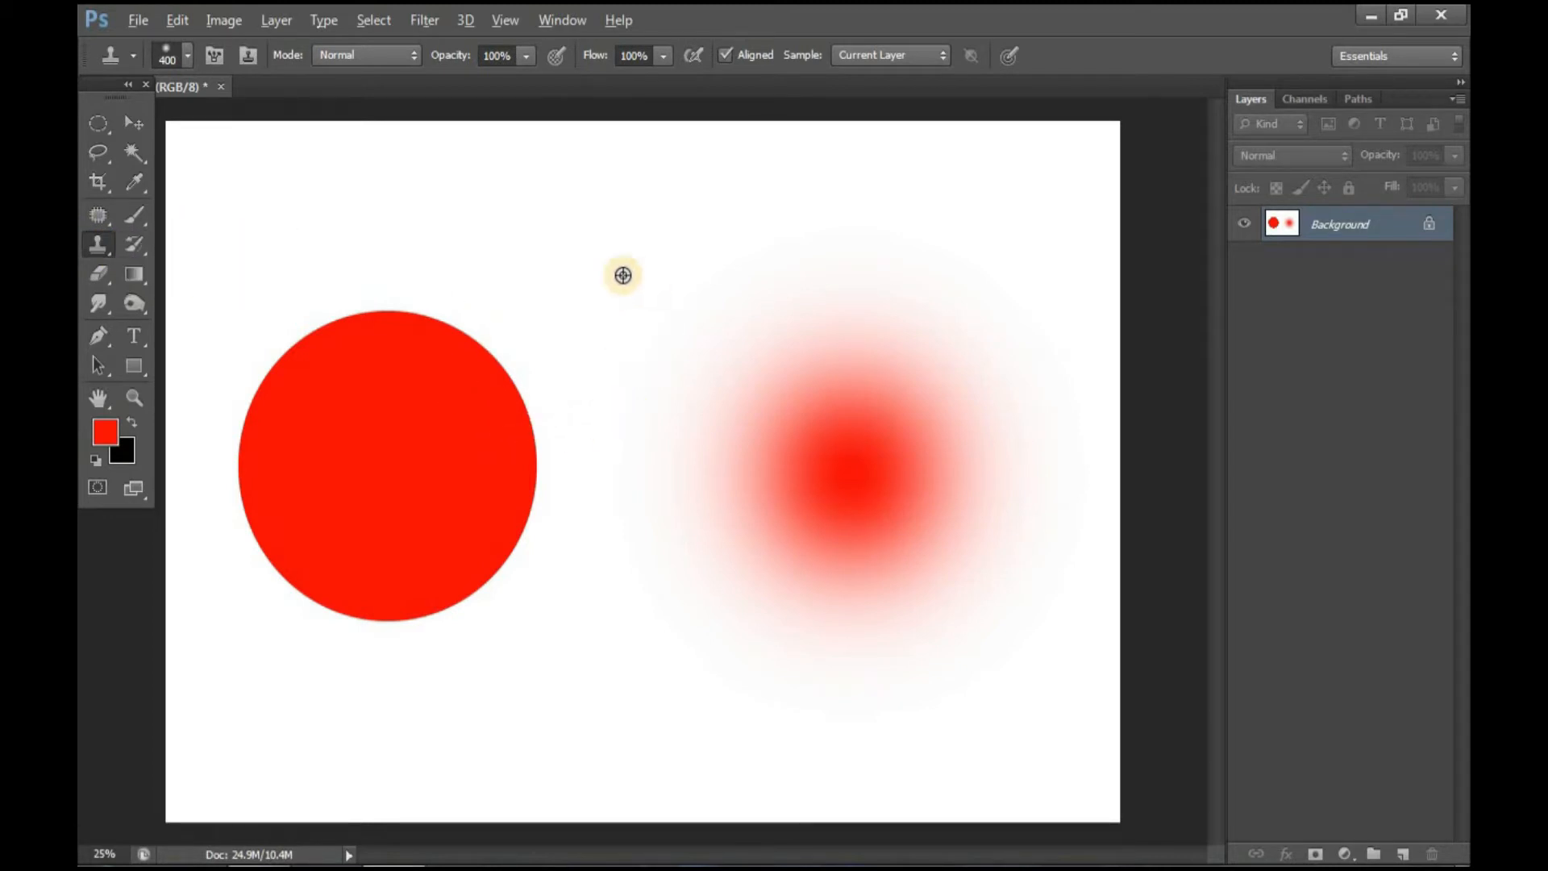
left_click(856, 474, "alt")
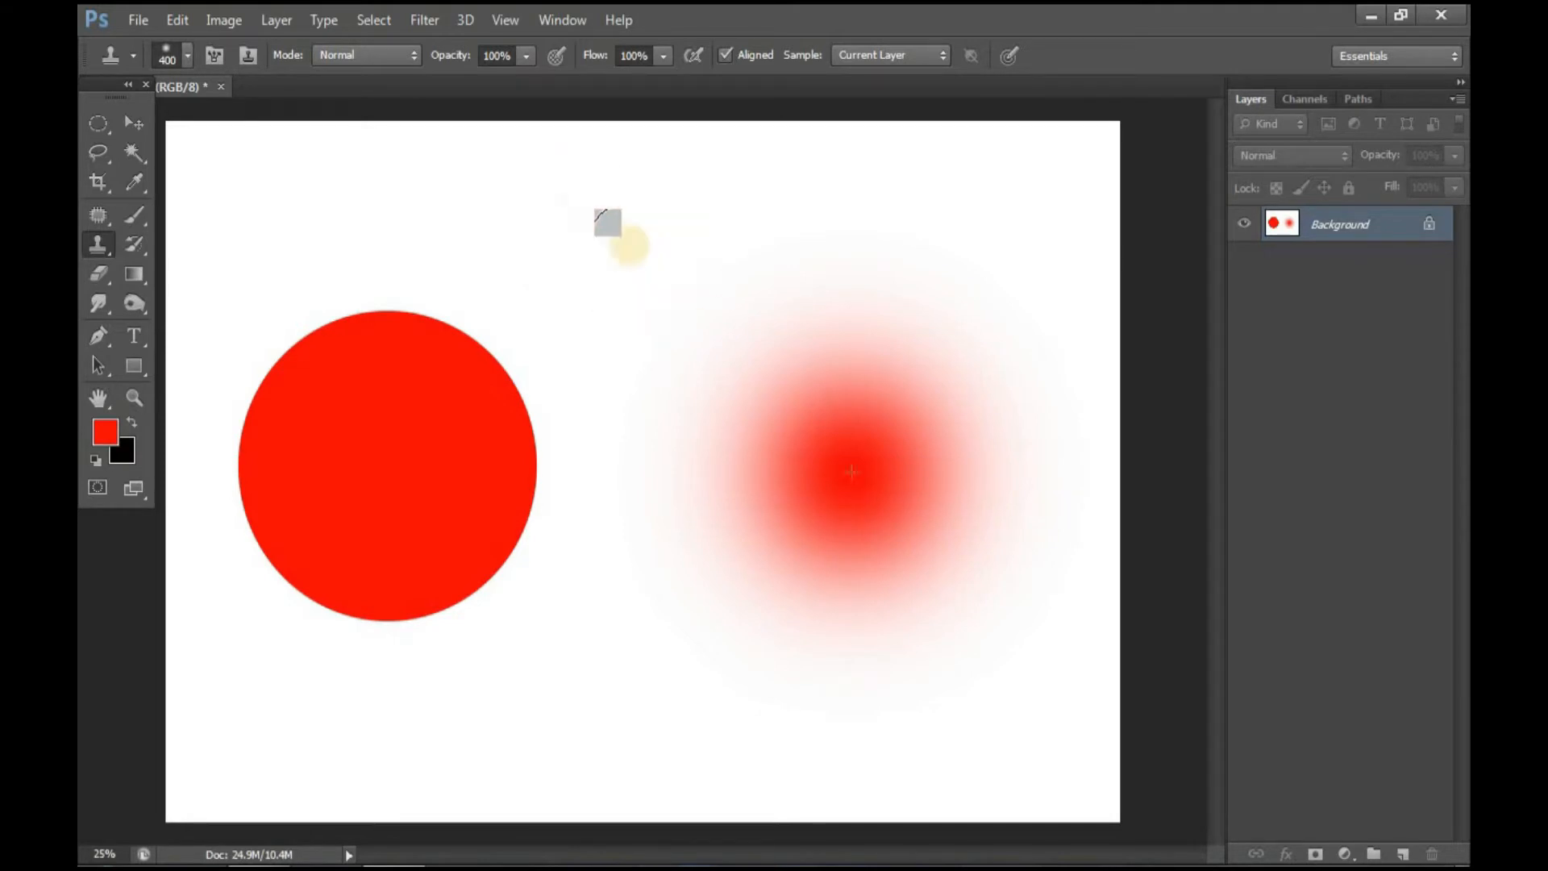
mouse_move(633, 242)
left_mouse_down()
mouse_move(596, 222)
mouse_move(593, 244)
mouse_move(629, 280)
mouse_move(662, 267)
mouse_move(675, 221)
mouse_move(635, 204)
mouse_move(582, 245)
mouse_move(600, 297)
mouse_move(669, 303)
mouse_move(639, 269)
mouse_move(658, 200)
mouse_move(569, 148)
mouse_move(528, 225)
mouse_move(562, 290)
mouse_move(638, 296)
mouse_move(656, 187)
mouse_move(587, 141)
mouse_move(484, 245)
mouse_move(539, 305)
mouse_move(709, 202)
mouse_move(633, 124)
mouse_move(519, 242)
mouse_move(540, 314)
mouse_move(697, 148)
mouse_move(681, 125)
mouse_move(490, 109)
mouse_move(533, 272)
mouse_move(694, 234)
mouse_move(685, 119)
mouse_move(514, 238)
mouse_move(694, 455)
mouse_move(814, 392)
mouse_move(713, 486)
mouse_move(871, 665)
left_mouse_up()
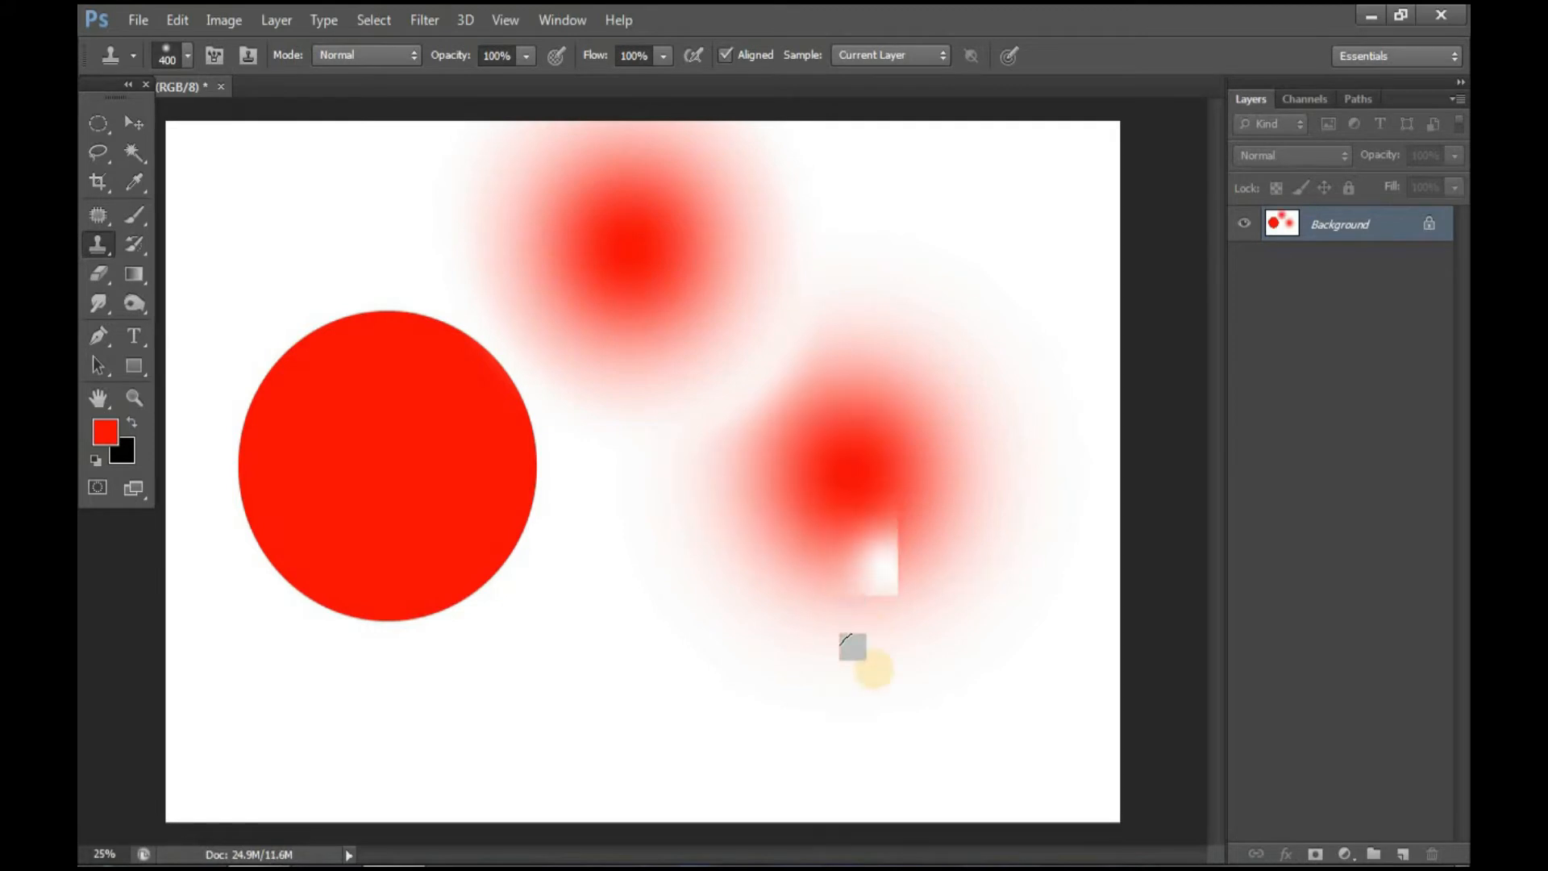
Undo the cloned strokes and both red dots back to a blank canvas
key("ctrl+alt+z")
key("ctrl+alt+z")
key("ctrl+alt+z")
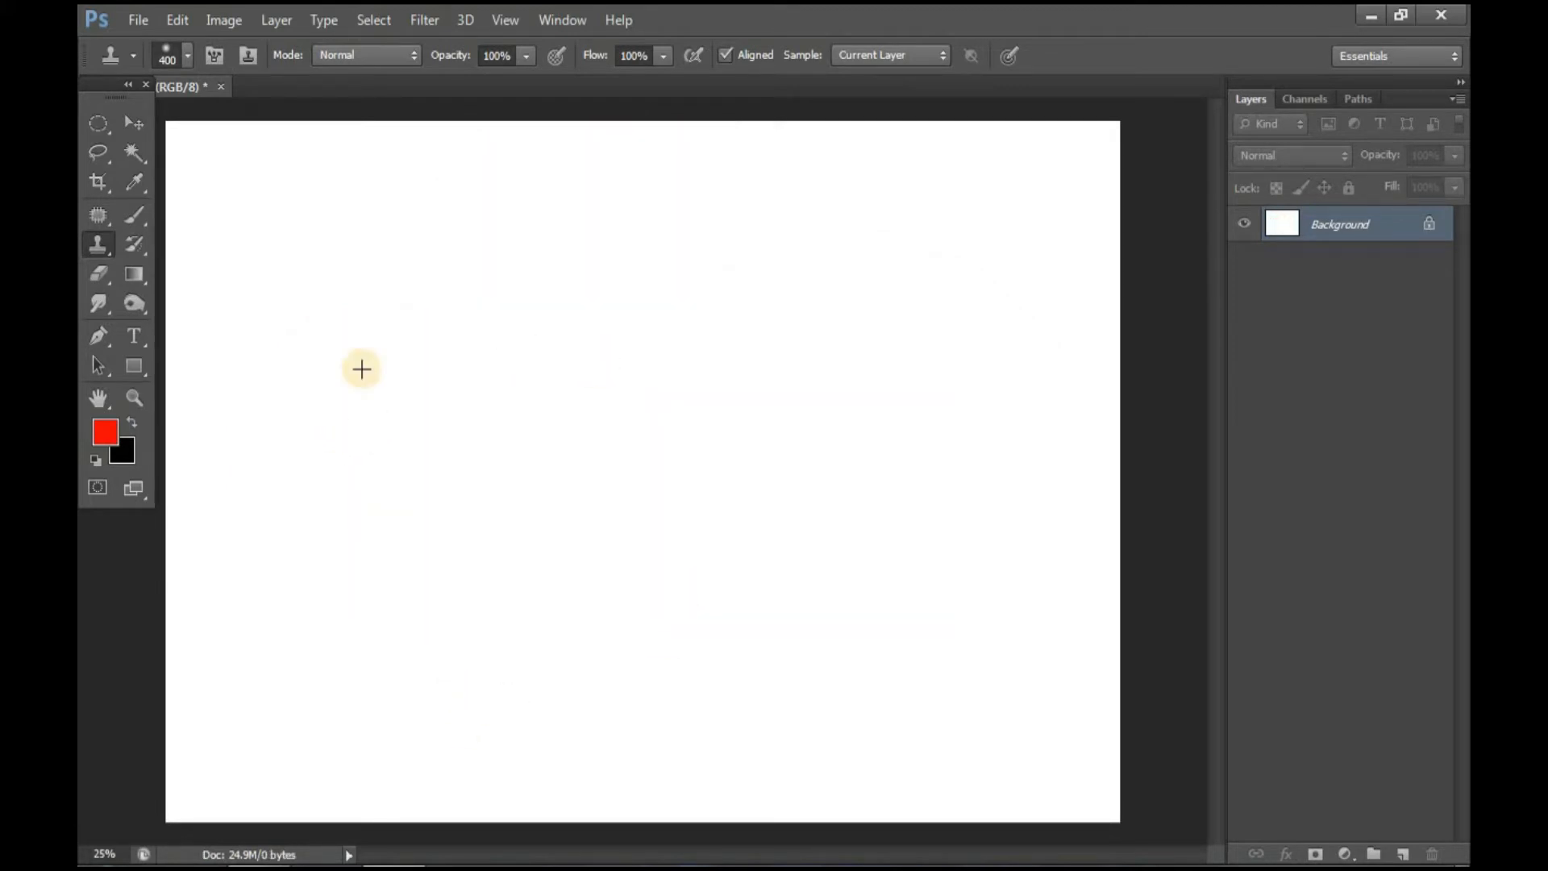
key("m")
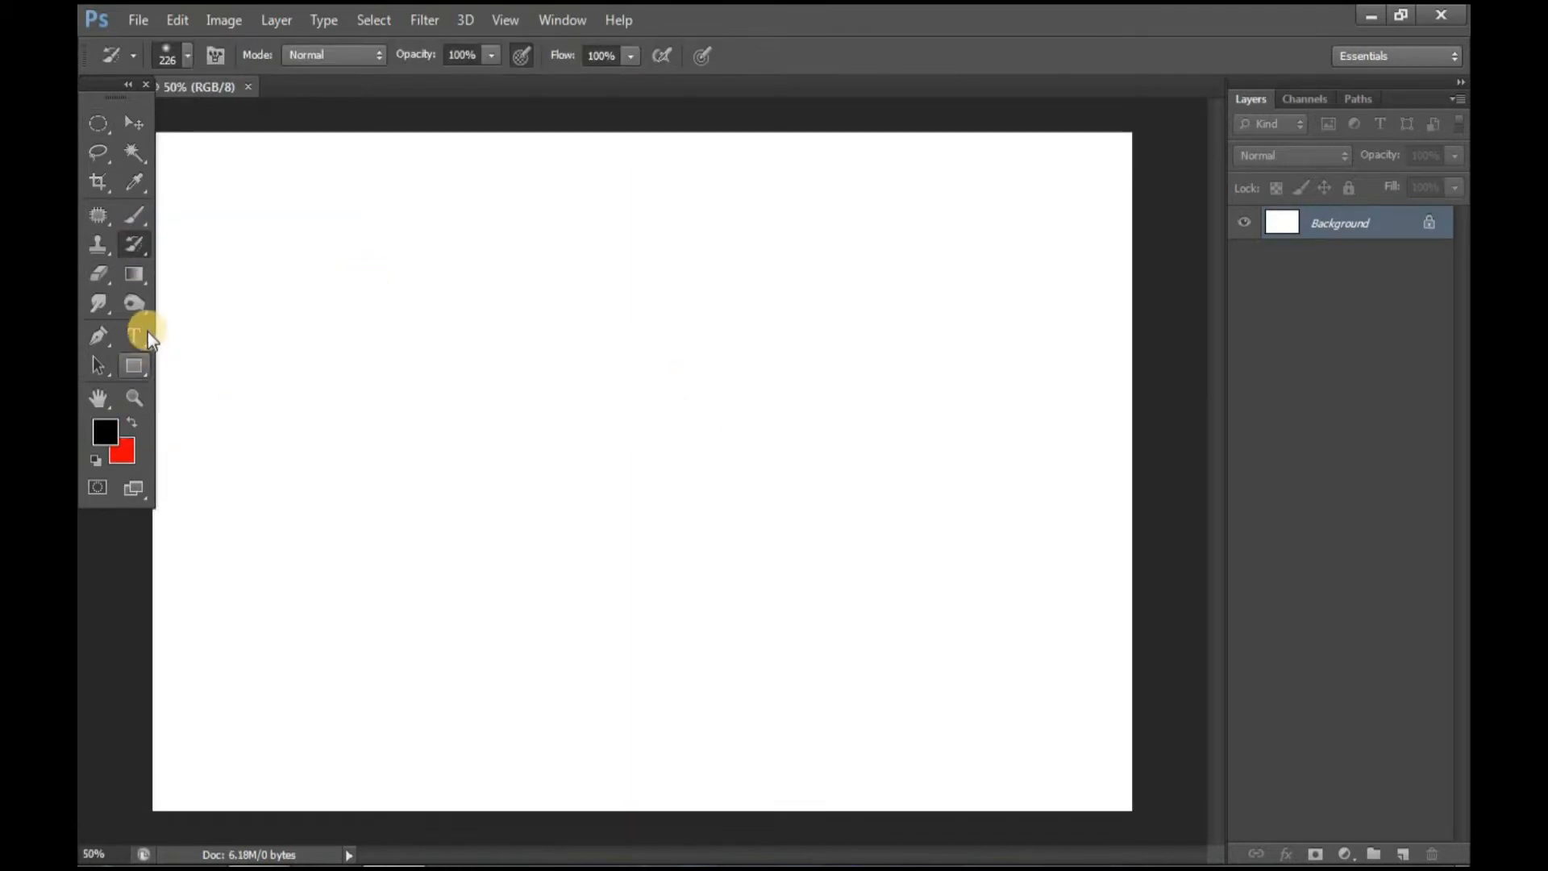
Paint crossing horizontal and vertical black strokes and two crossing red diagonals on the blank document with a soft 175 px brush
key("b")
left_click_drag(338, 476, 611, 527)
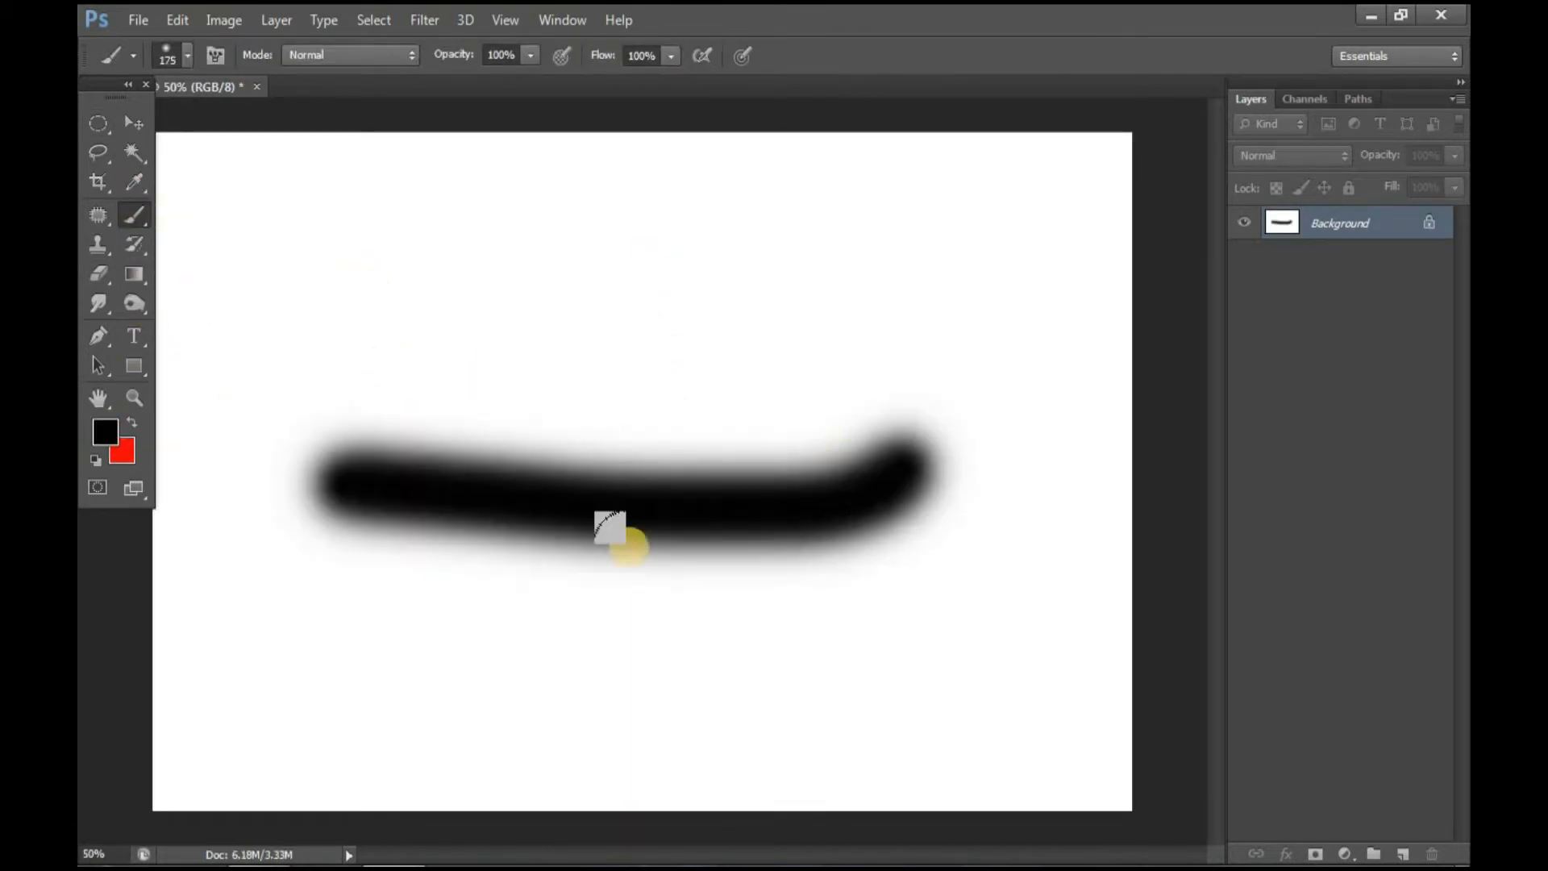
left_click_drag(625, 294, 637, 645)
left_click(130, 425)
left_click_drag(455, 354, 822, 685)
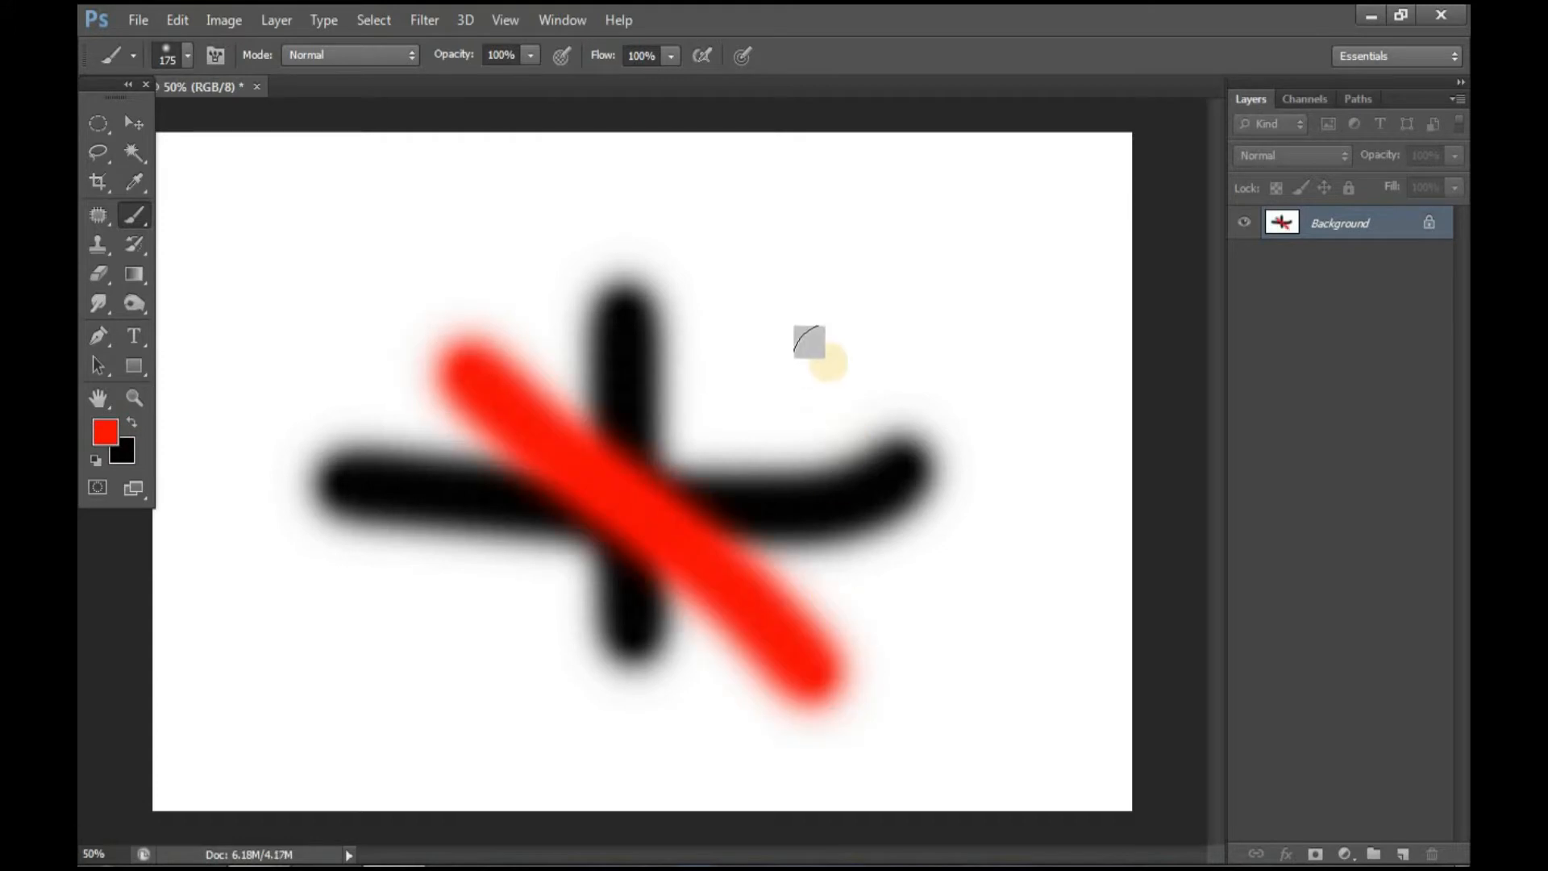
left_click_drag(830, 351, 428, 645)
Paint over all the black and red strokes with the History Brush to restore the blank canvas
left_click(145, 243)
left_click_drag(459, 352, 834, 690)
mouse_move(576, 421)
left_mouse_down()
mouse_move(681, 594)
mouse_move(587, 559)
mouse_move(339, 342)
mouse_move(474, 477)
mouse_move(475, 651)
mouse_move(356, 570)
mouse_move(521, 283)
mouse_move(573, 248)
mouse_move(685, 449)
mouse_move(602, 318)
mouse_move(812, 384)
mouse_move(787, 448)
mouse_move(843, 657)
mouse_move(543, 546)
left_mouse_up()
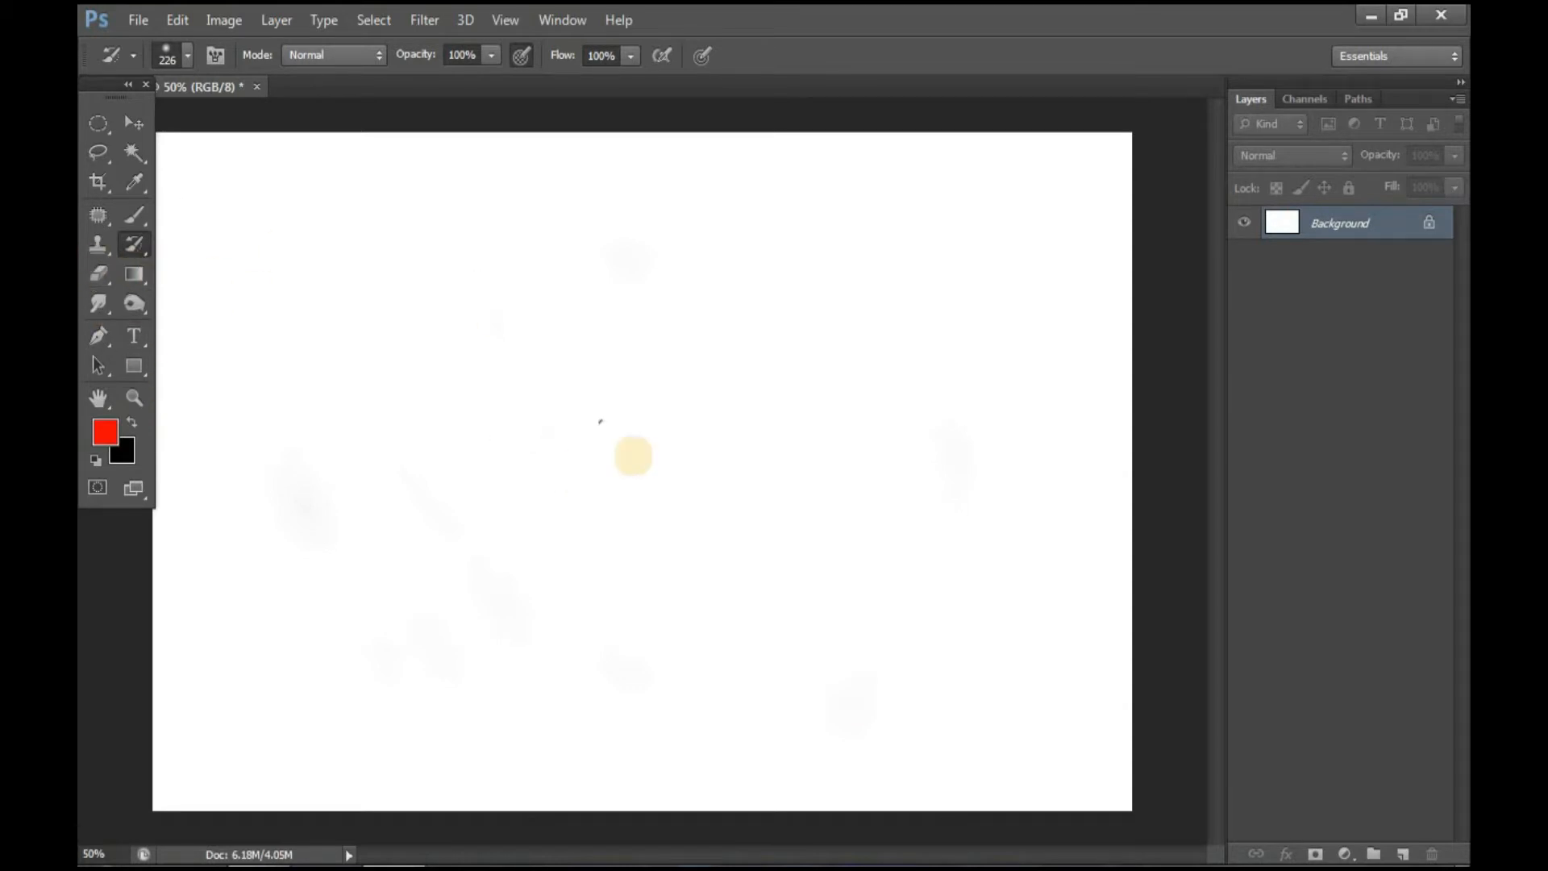
Undo the History Brush strokes to bring back the painted black and red lines
key("ctrl+alt+z")
key("ctrl+alt+z")
key("ctrl+alt+z")
key("ctrl+alt+z")
key("ctrl+alt+z")
key("ctrl+alt+z")
key("ctrl+alt+z")
key("ctrl+alt+z")
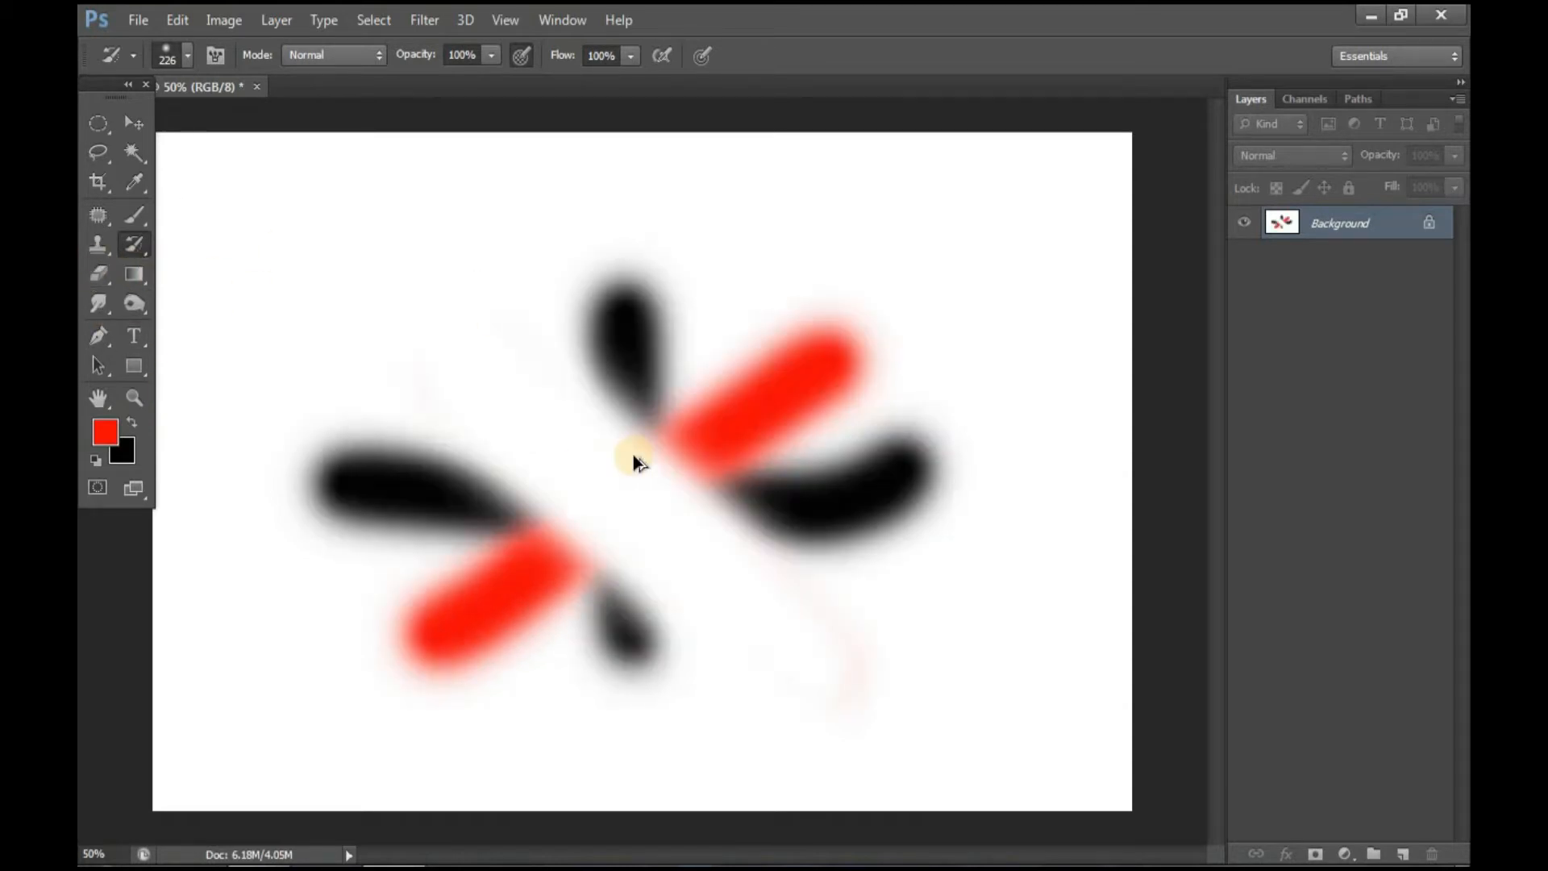
Erase over the red diagonal strokes with a 300 px Eraser, using black as the background color
left_click(100, 273)
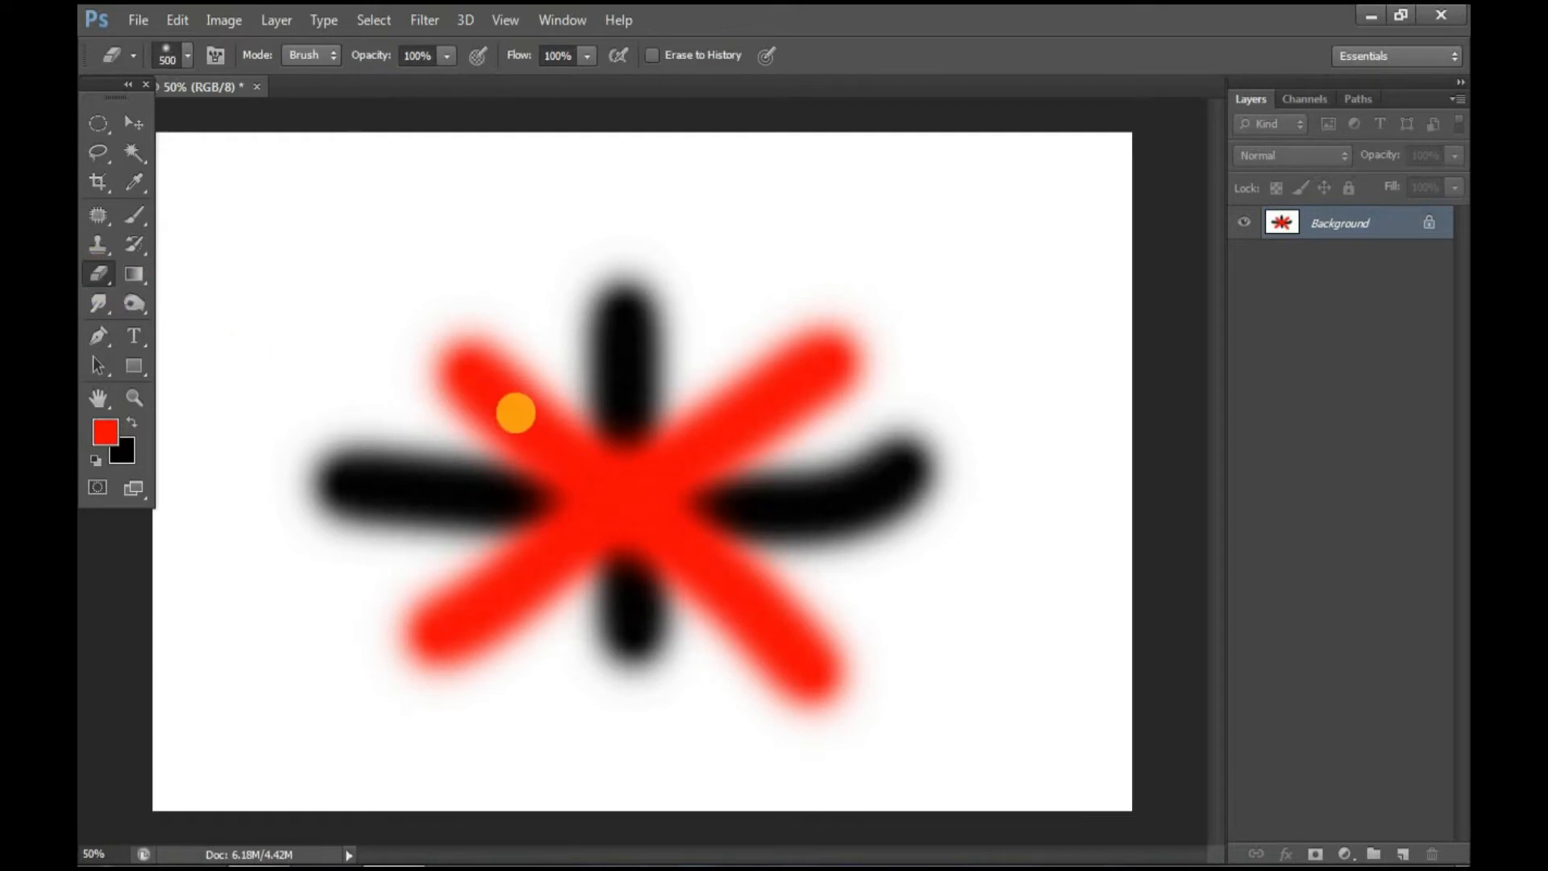
key("bracketleft")
key("bracketleft")
mouse_move(476, 388)
left_mouse_down()
mouse_move(838, 678)
mouse_move(650, 444)
mouse_move(813, 363)
mouse_move(401, 622)
left_mouse_up()
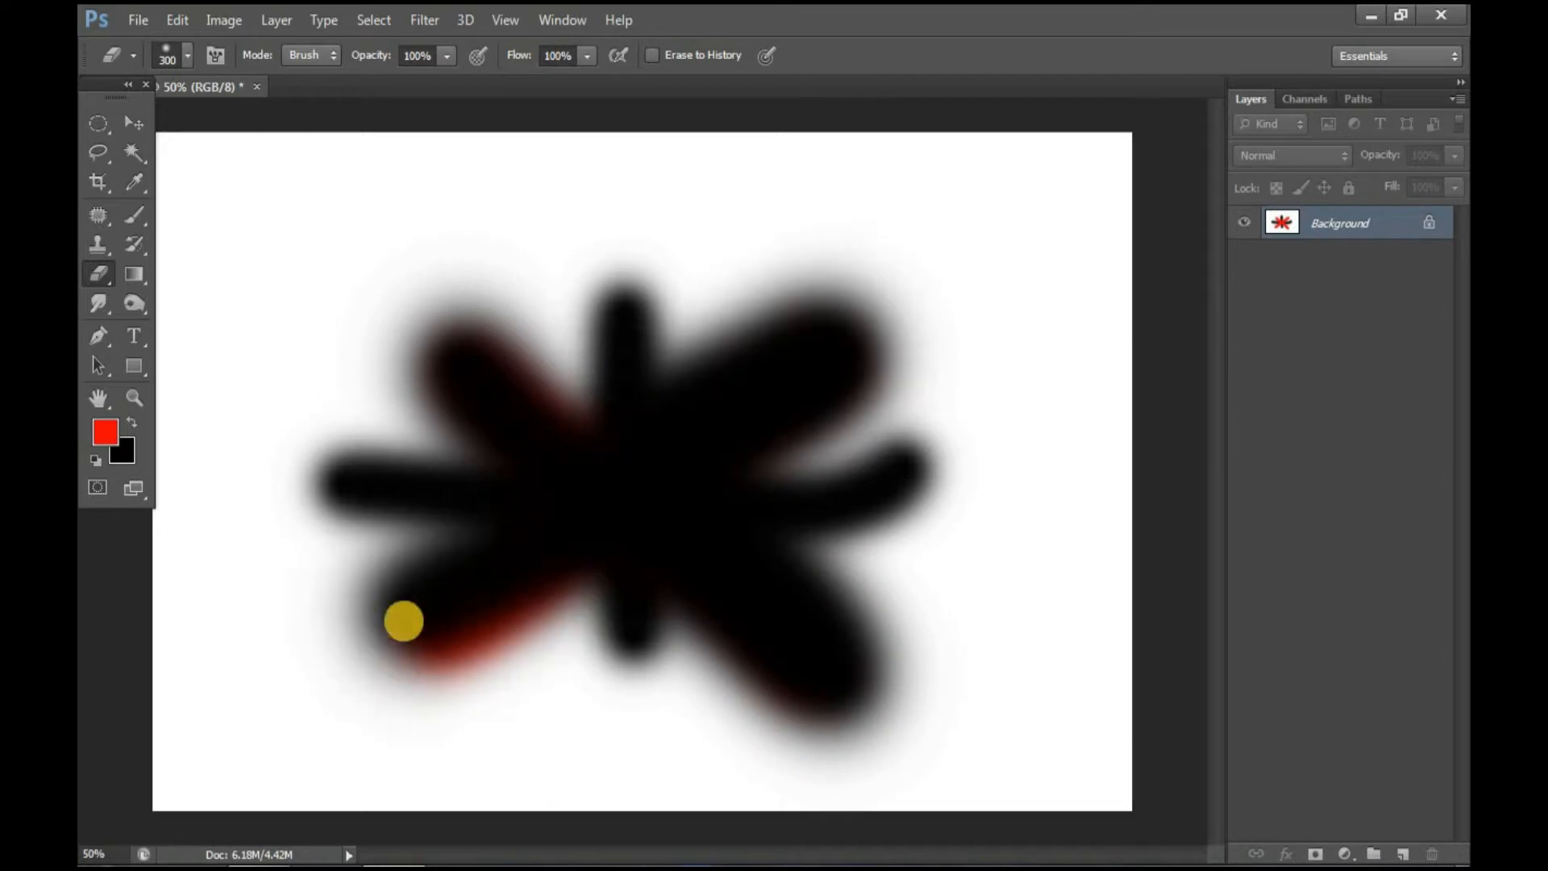
Swap the background color to red, erase over the crossing strokes, and add an erased spot near each upper corner of the canvas
left_click(131, 418)
mouse_move(693, 455)
left_mouse_down()
mouse_move(485, 547)
mouse_move(563, 556)
mouse_move(804, 683)
mouse_move(699, 534)
mouse_move(833, 378)
mouse_move(661, 463)
mouse_move(449, 352)
left_mouse_up()
left_click(259, 225)
left_click(1027, 228)
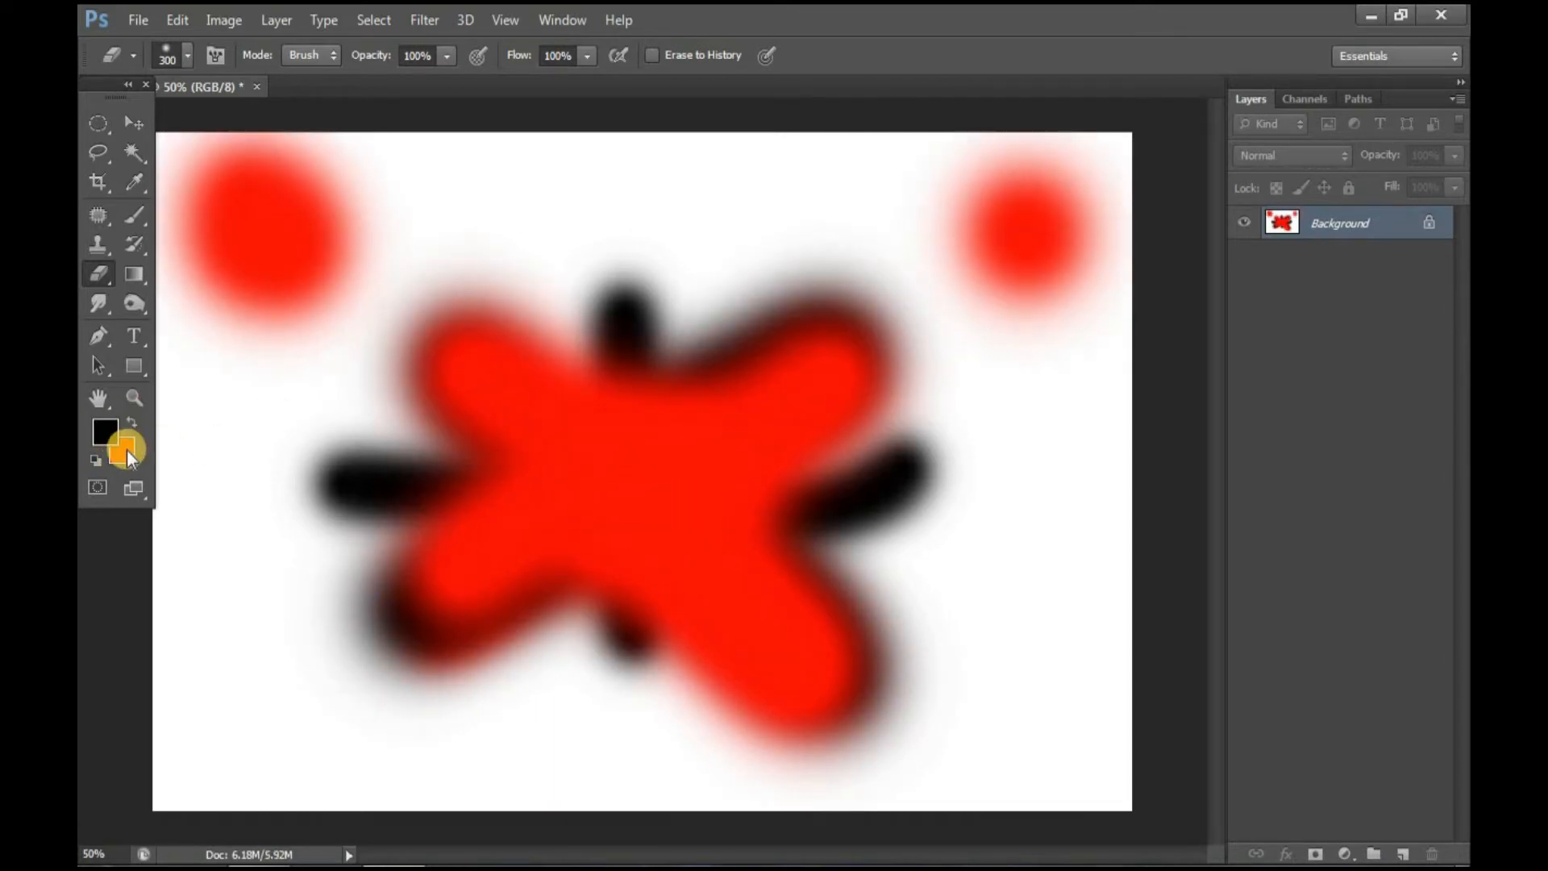
Erase over the artwork with a grey background color, and clear the entire canvas using white as the background color
left_click(123, 449)
left_click(819, 259)
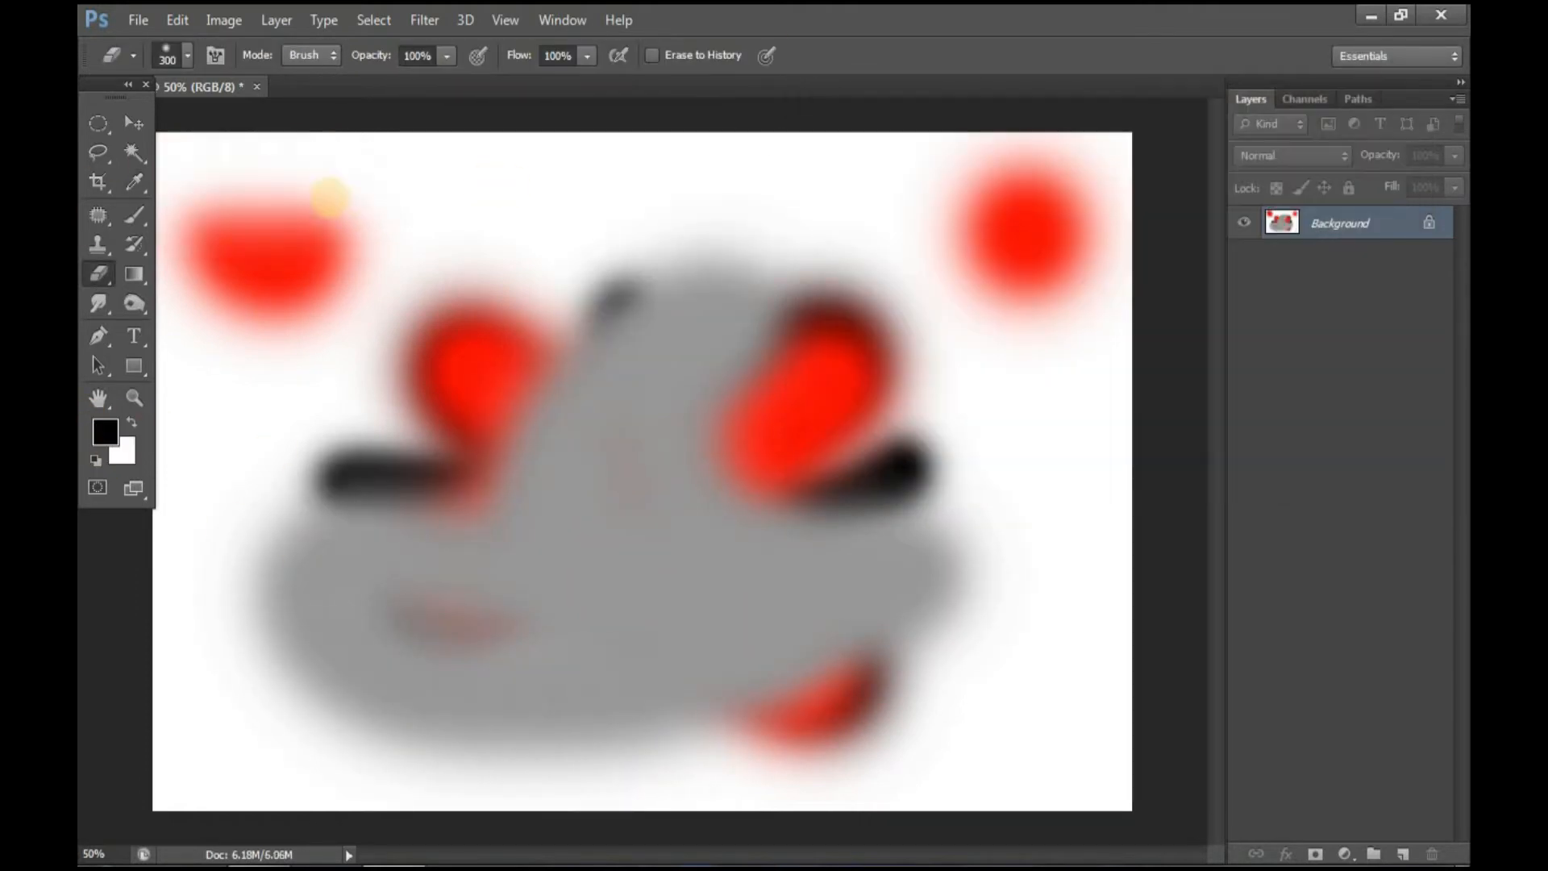
mouse_move(329, 197)
left_mouse_down()
mouse_move(760, 312)
mouse_move(999, 733)
mouse_move(293, 708)
left_mouse_up()
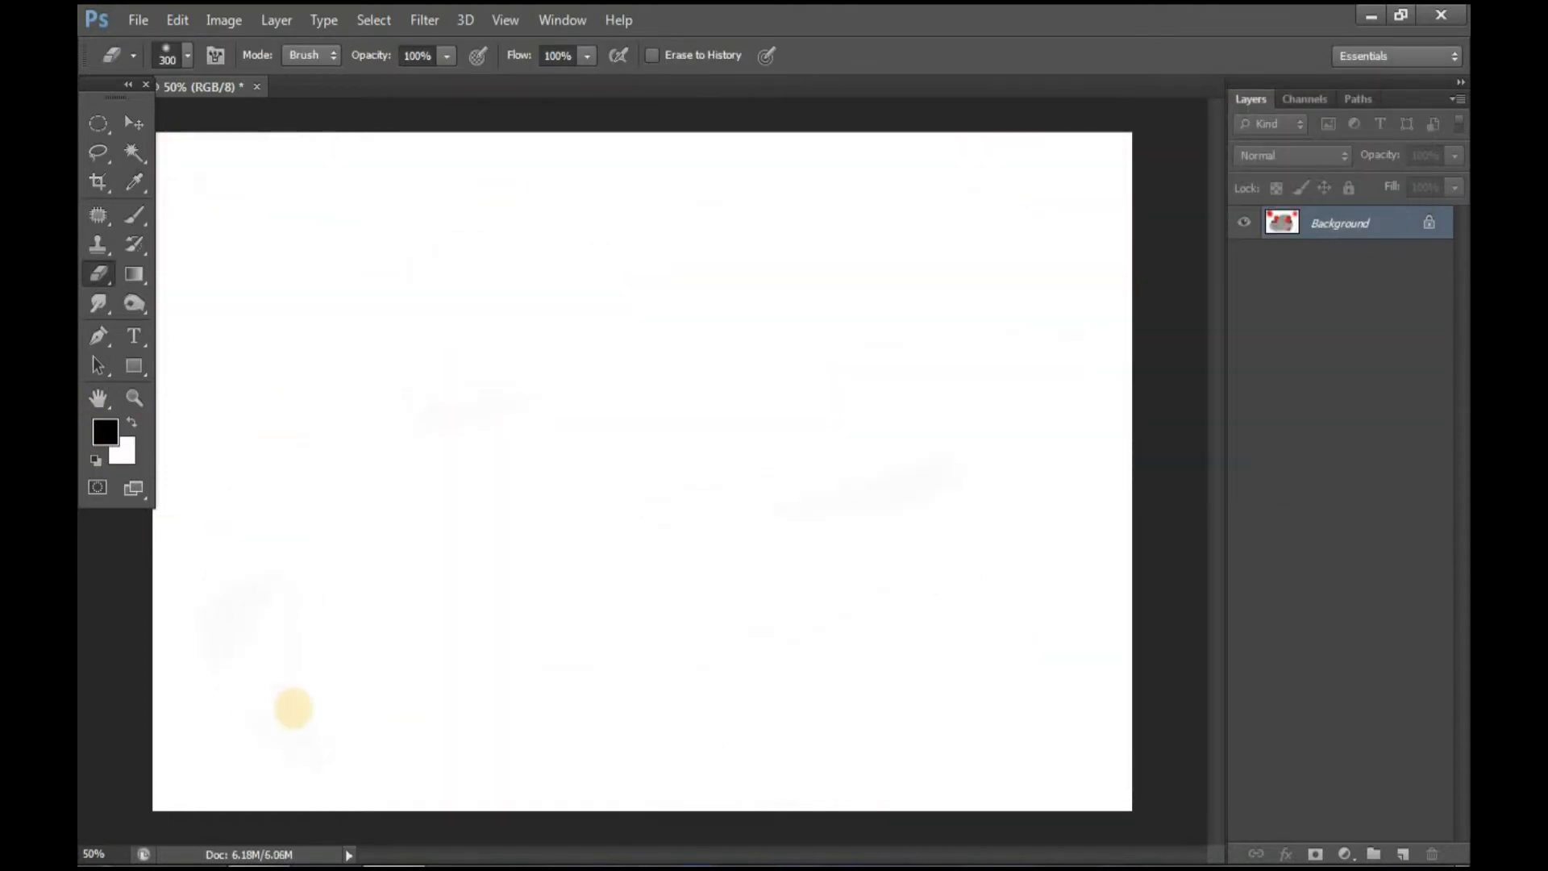
left_click_drag(1167, 407, 776, 391)
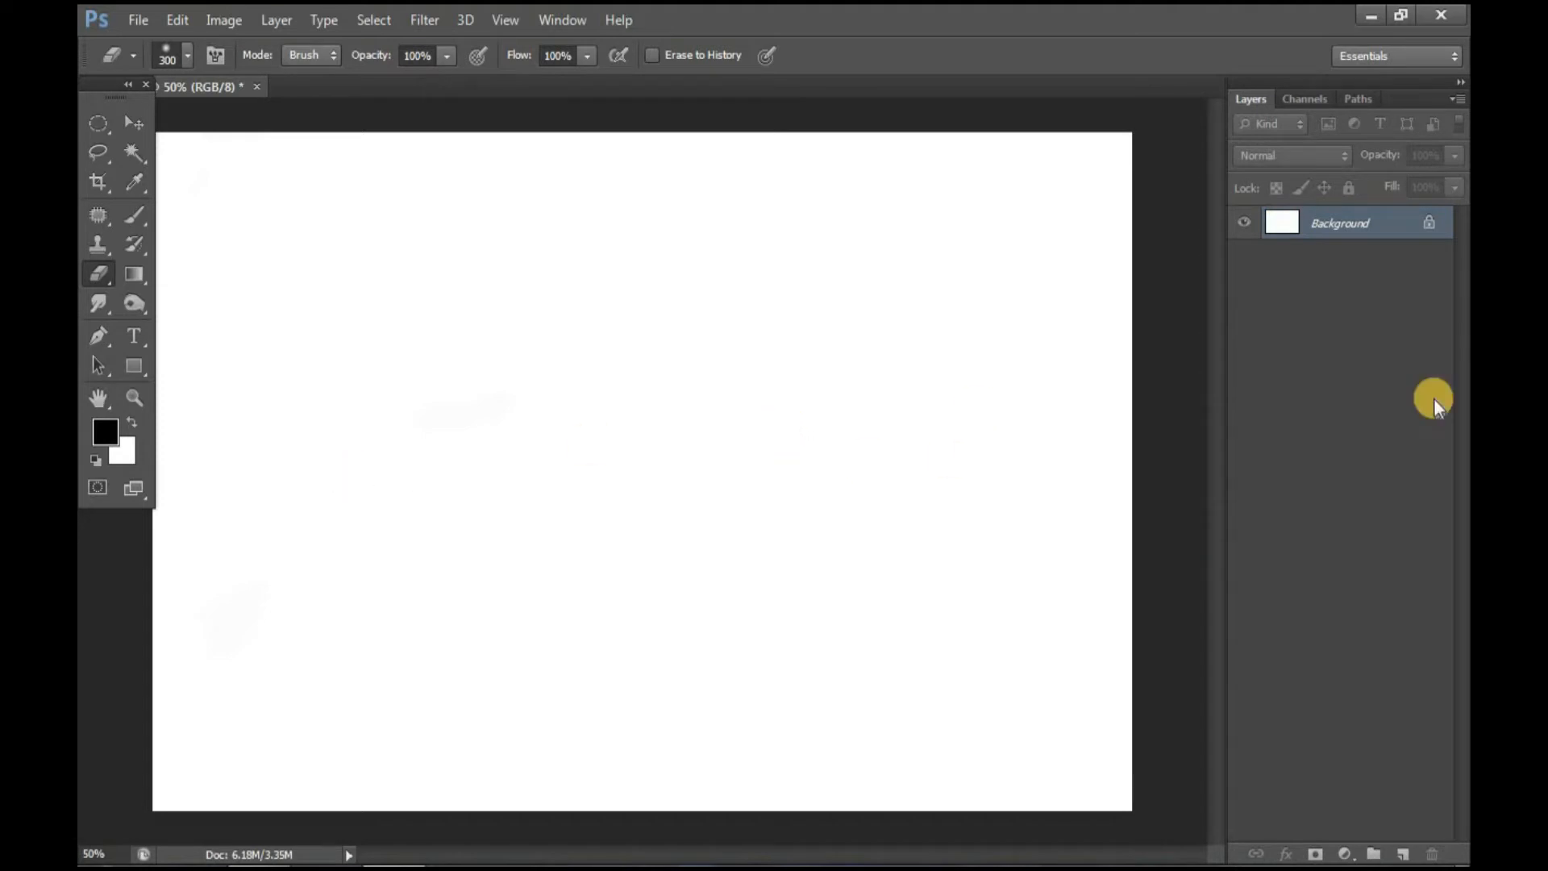
Convert the locked Background into a regular layer and add a new empty layer above it
double_click(1425, 219)
left_click(920, 272)
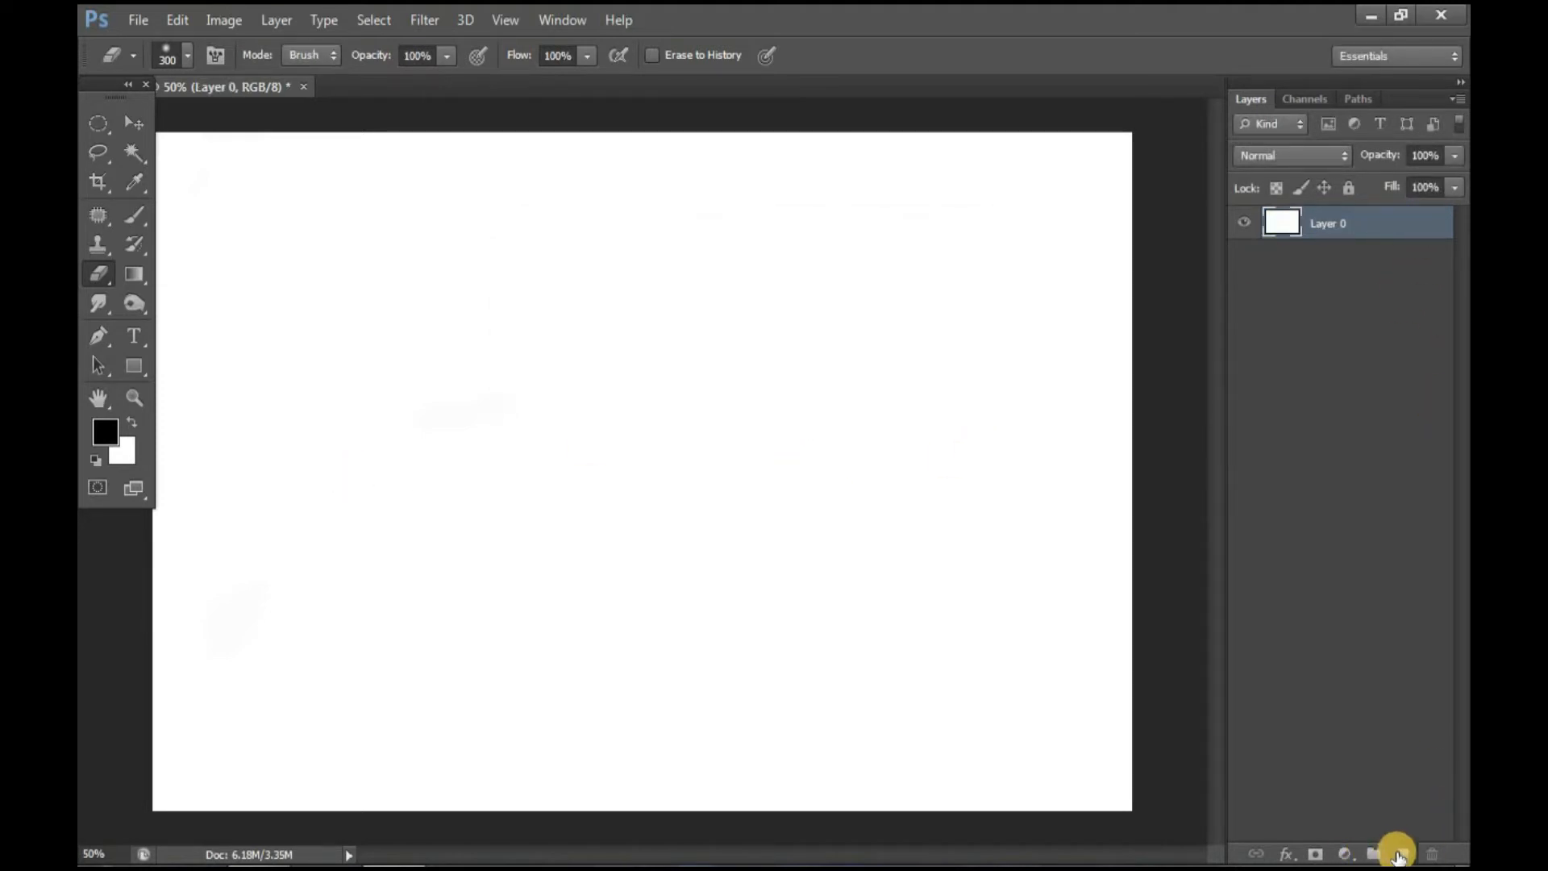
left_click(1399, 857)
Rename the lower white layer to BG and the empty layer above it to main
double_click(1327, 256)
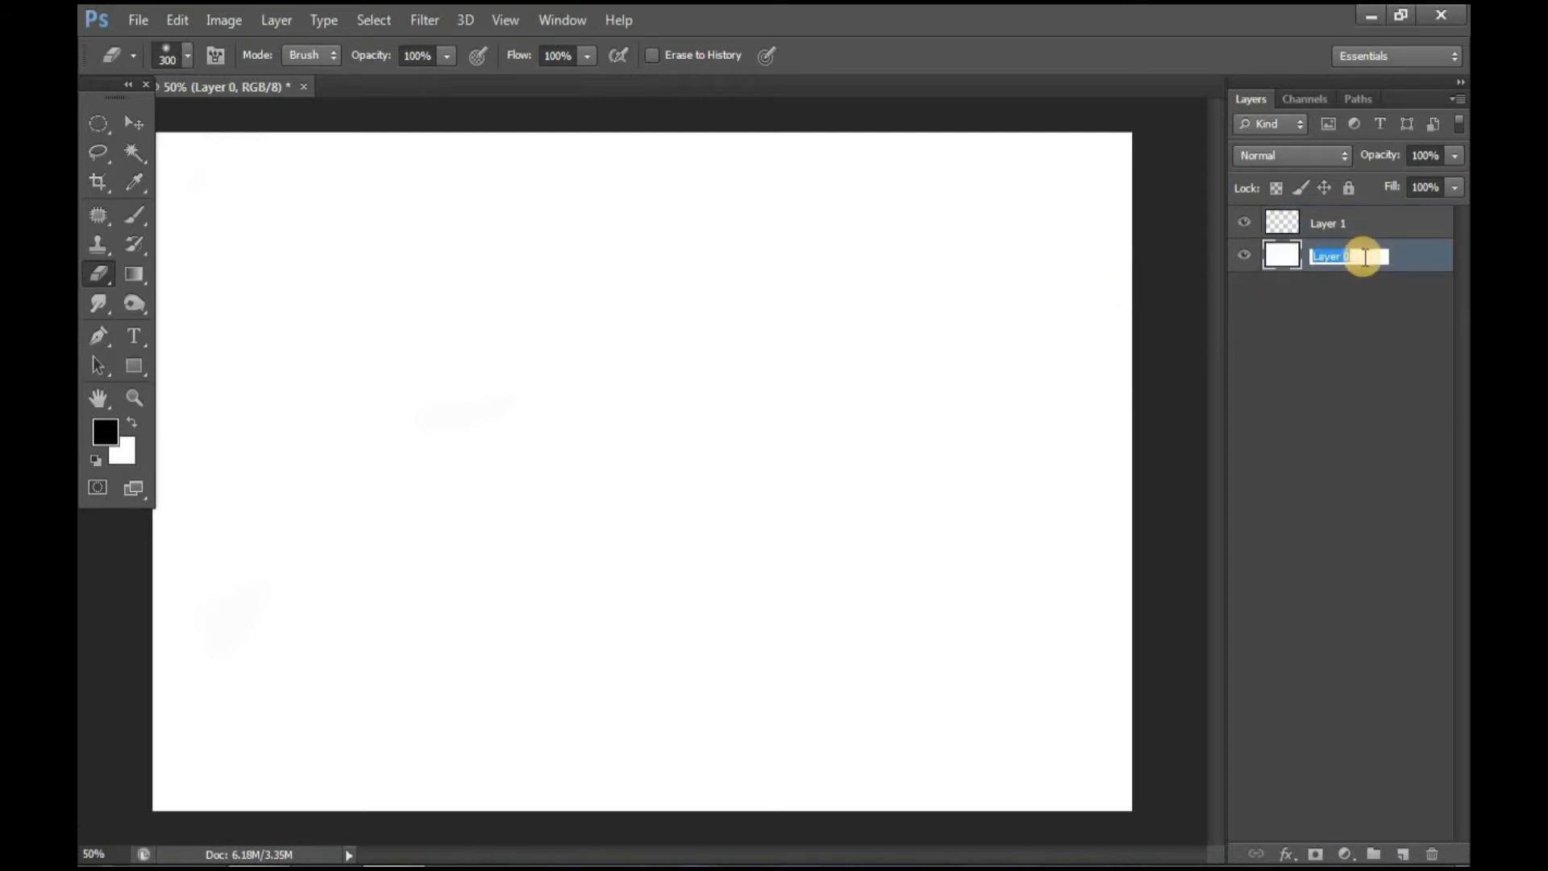
type("BG")
key("Return")
left_click(1338, 226)
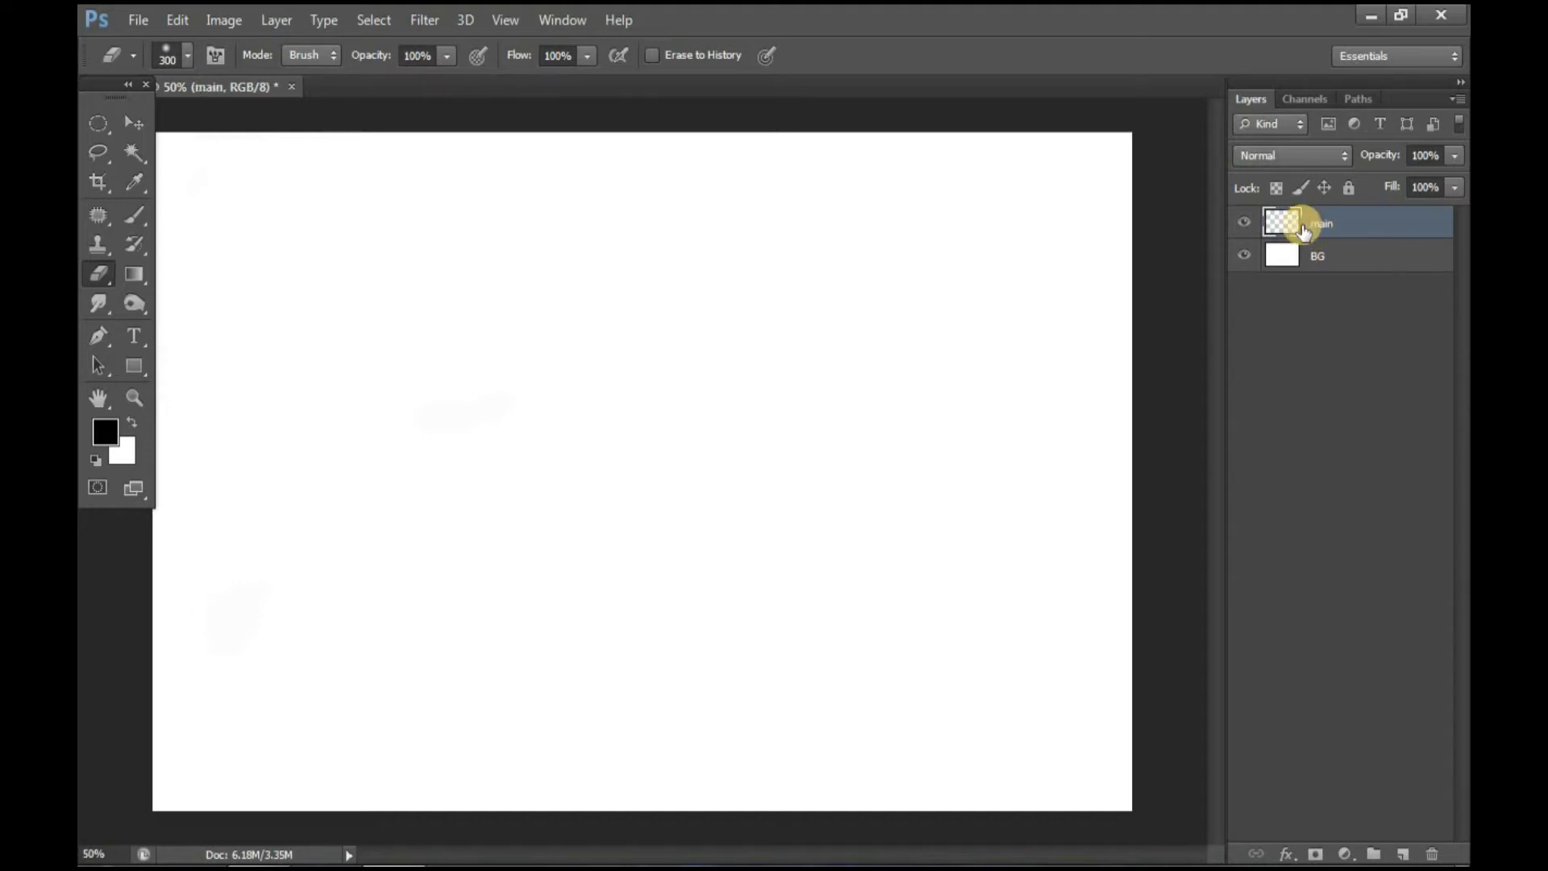
Fill the main layer with a linear gradient from the upper-left to the lower-right corner, using the blue, white and gold preset
key("y")
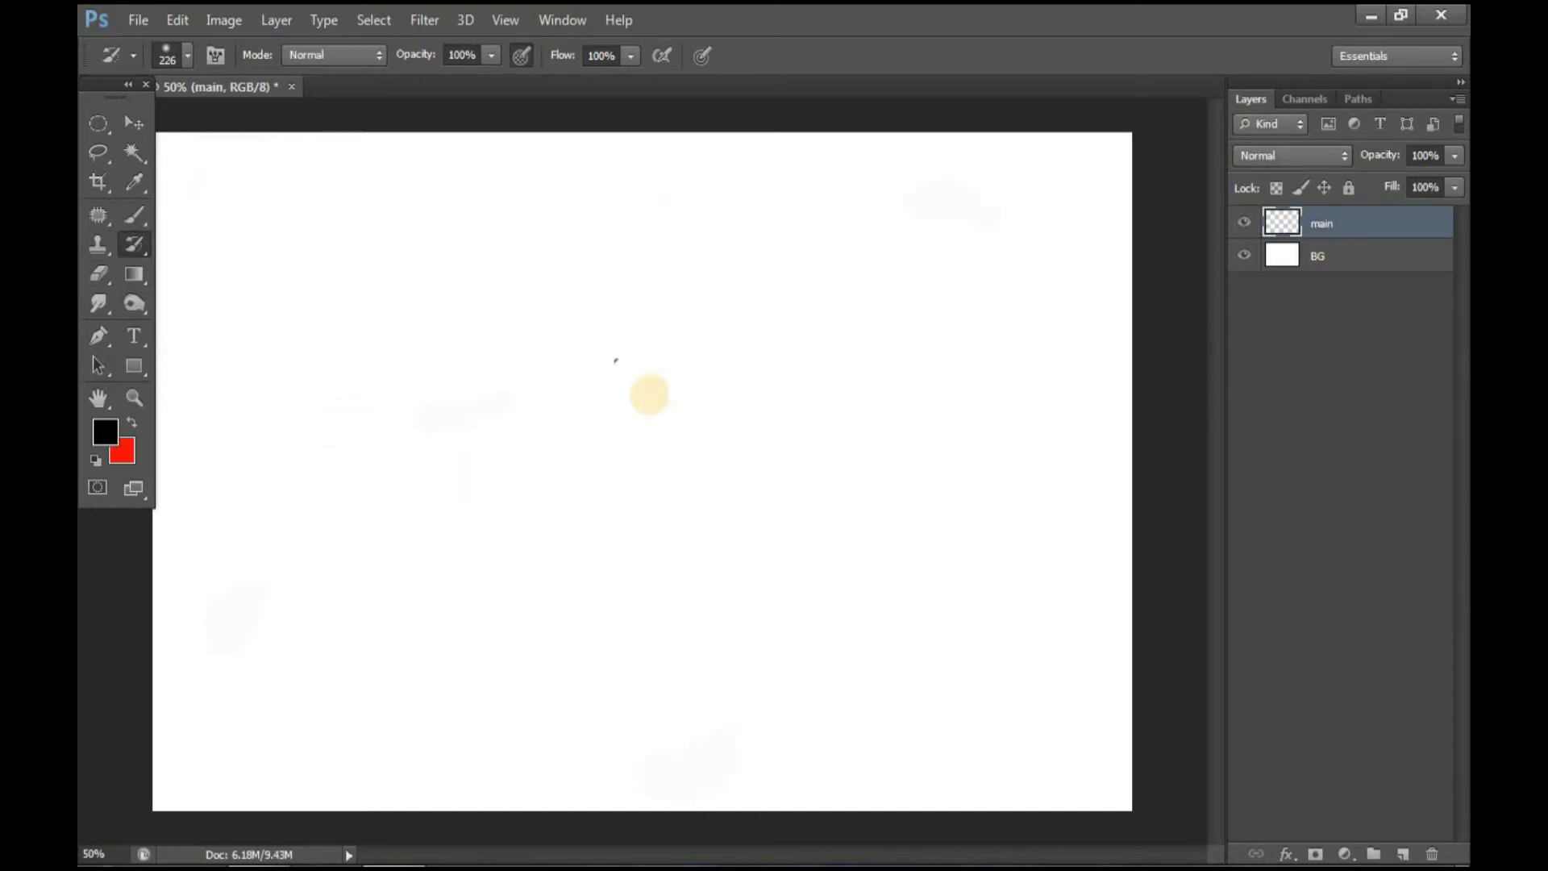
left_click(132, 276)
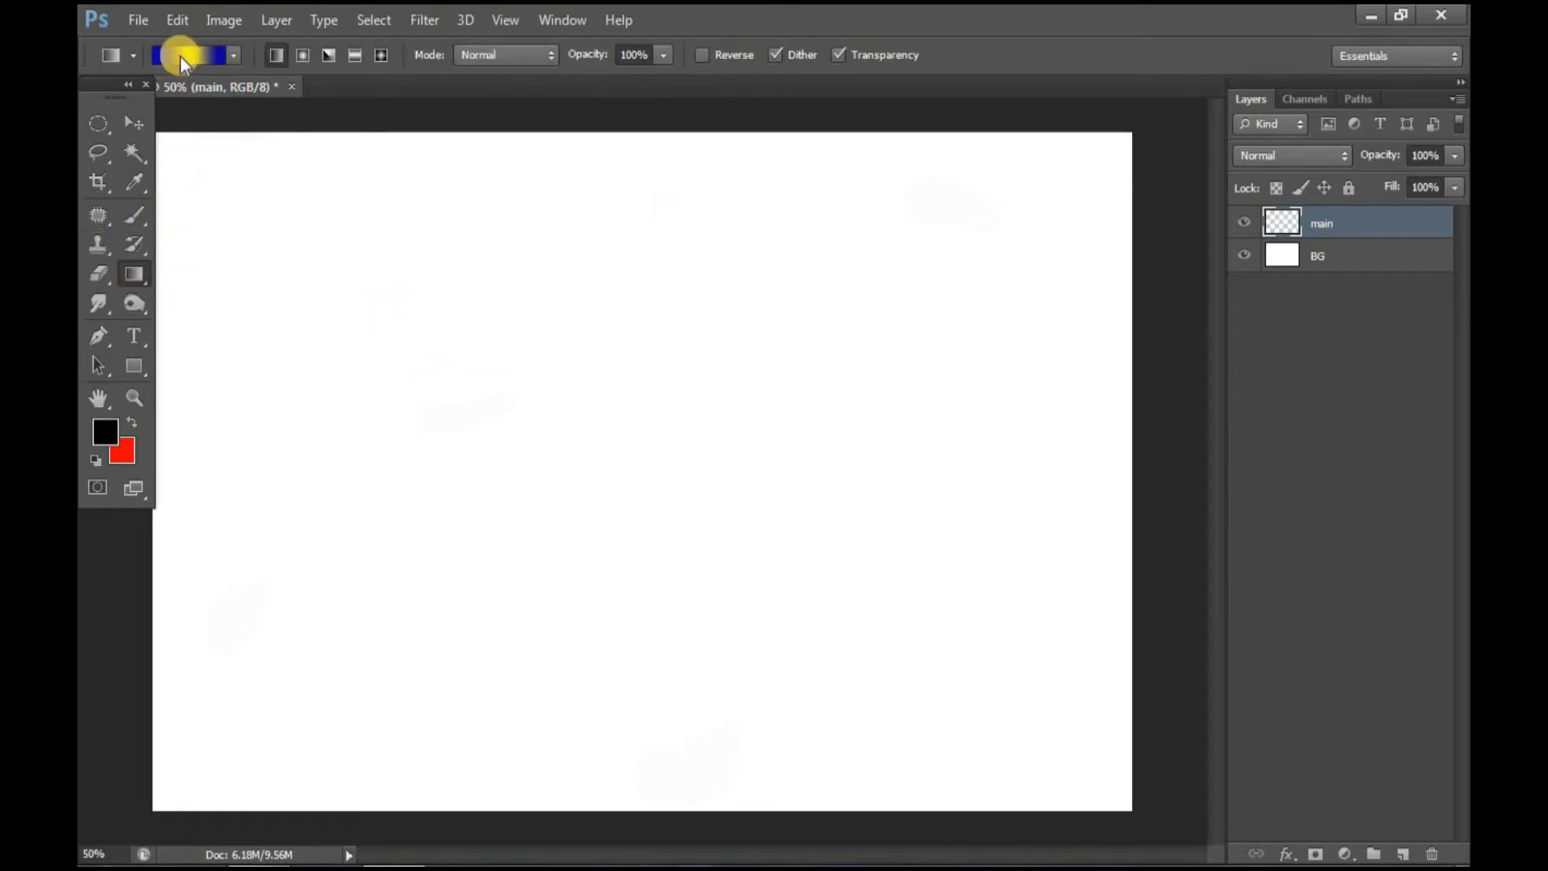
left_click(239, 53)
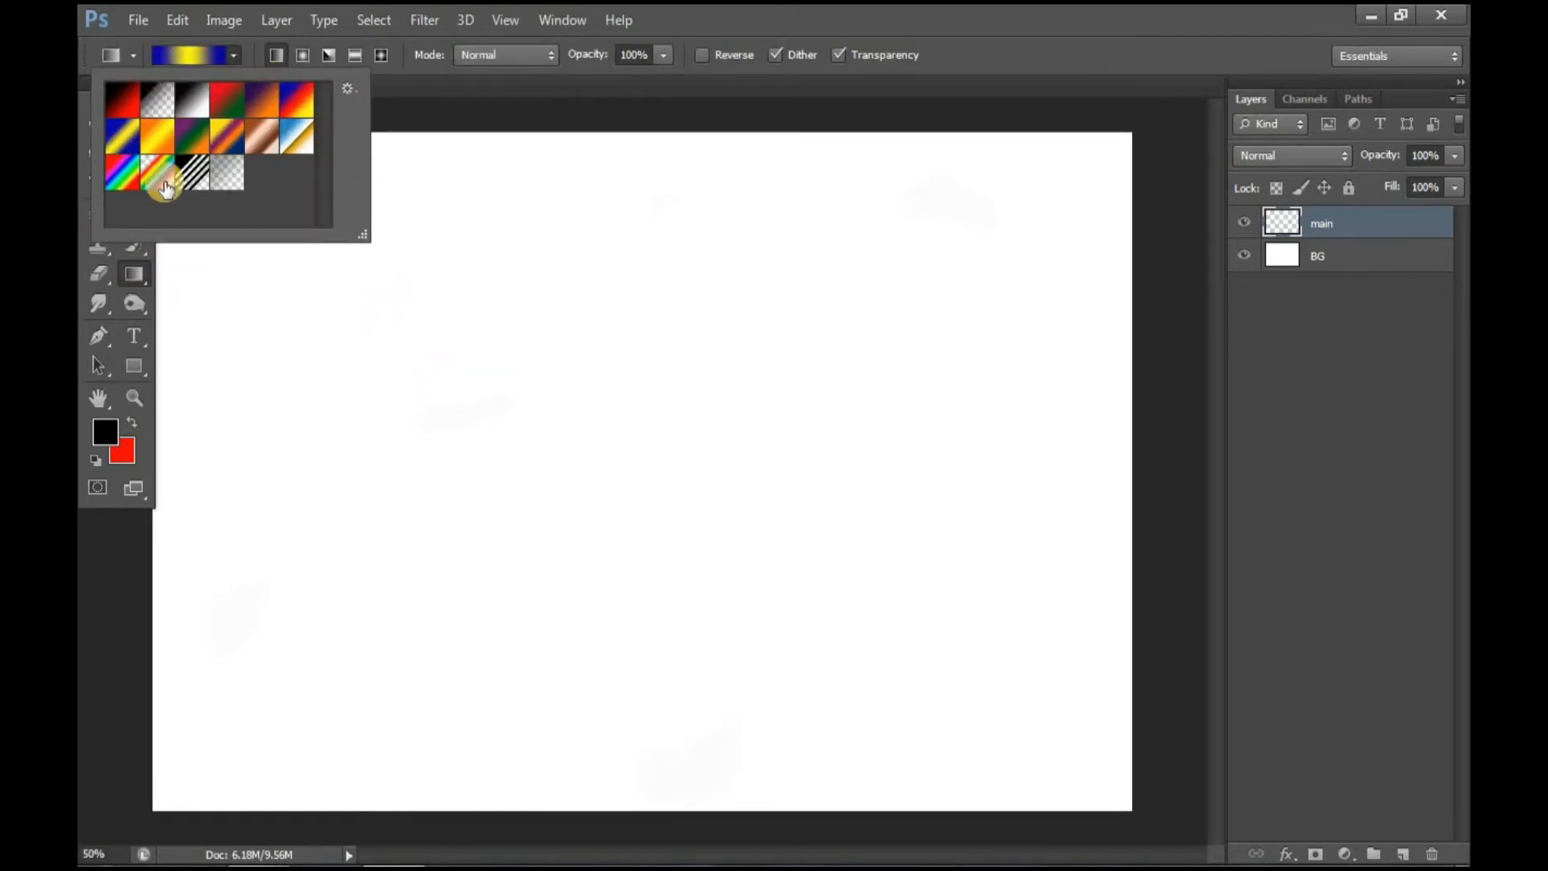
left_click(298, 141)
left_click(490, 138)
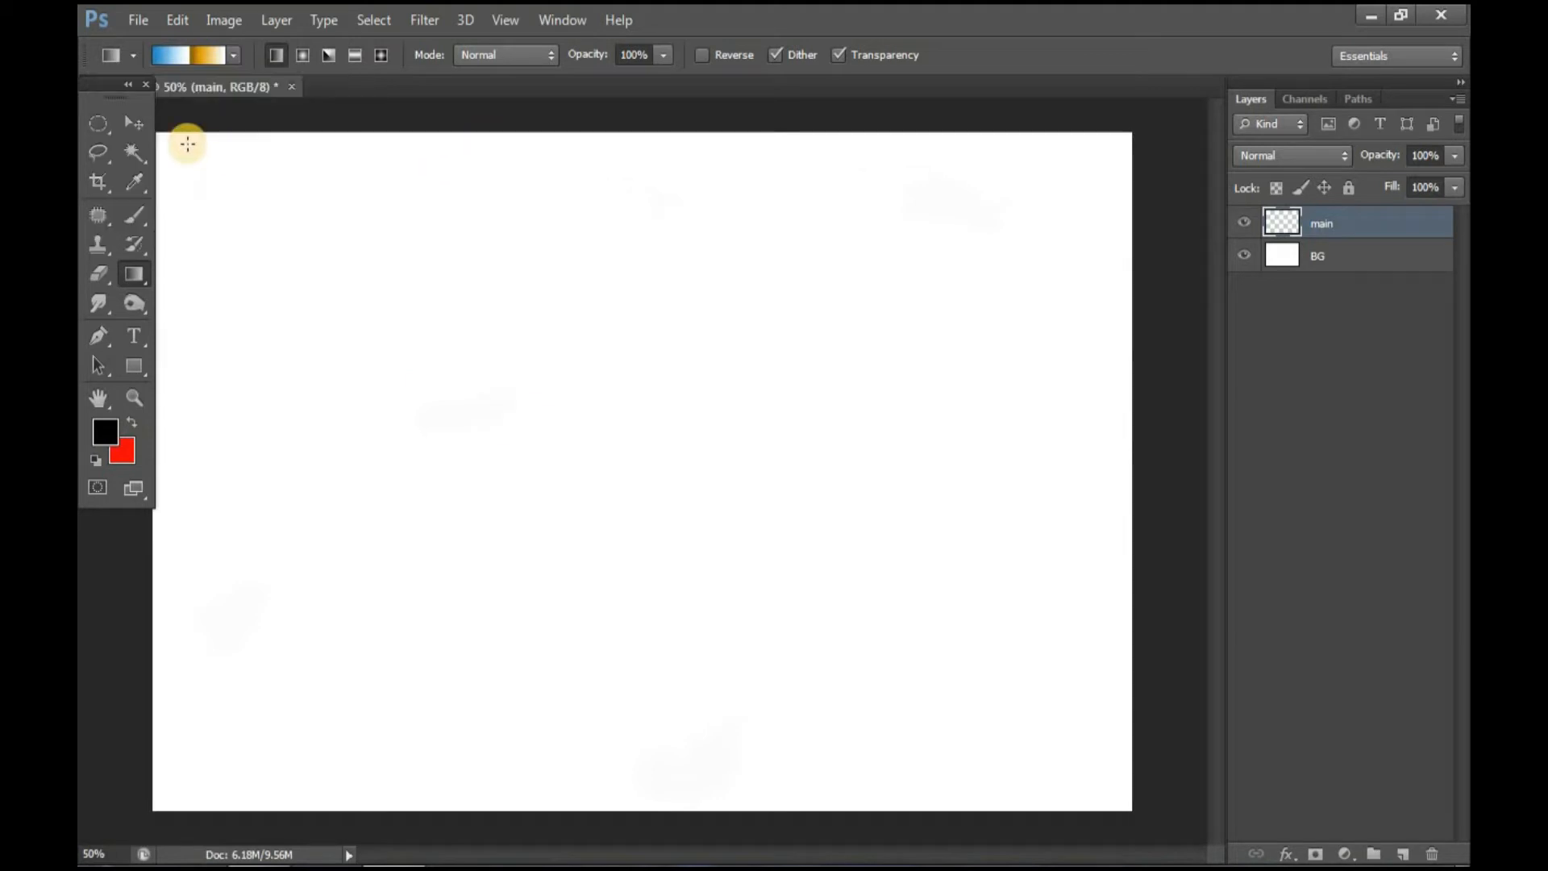
left_click_drag(188, 144, 956, 748)
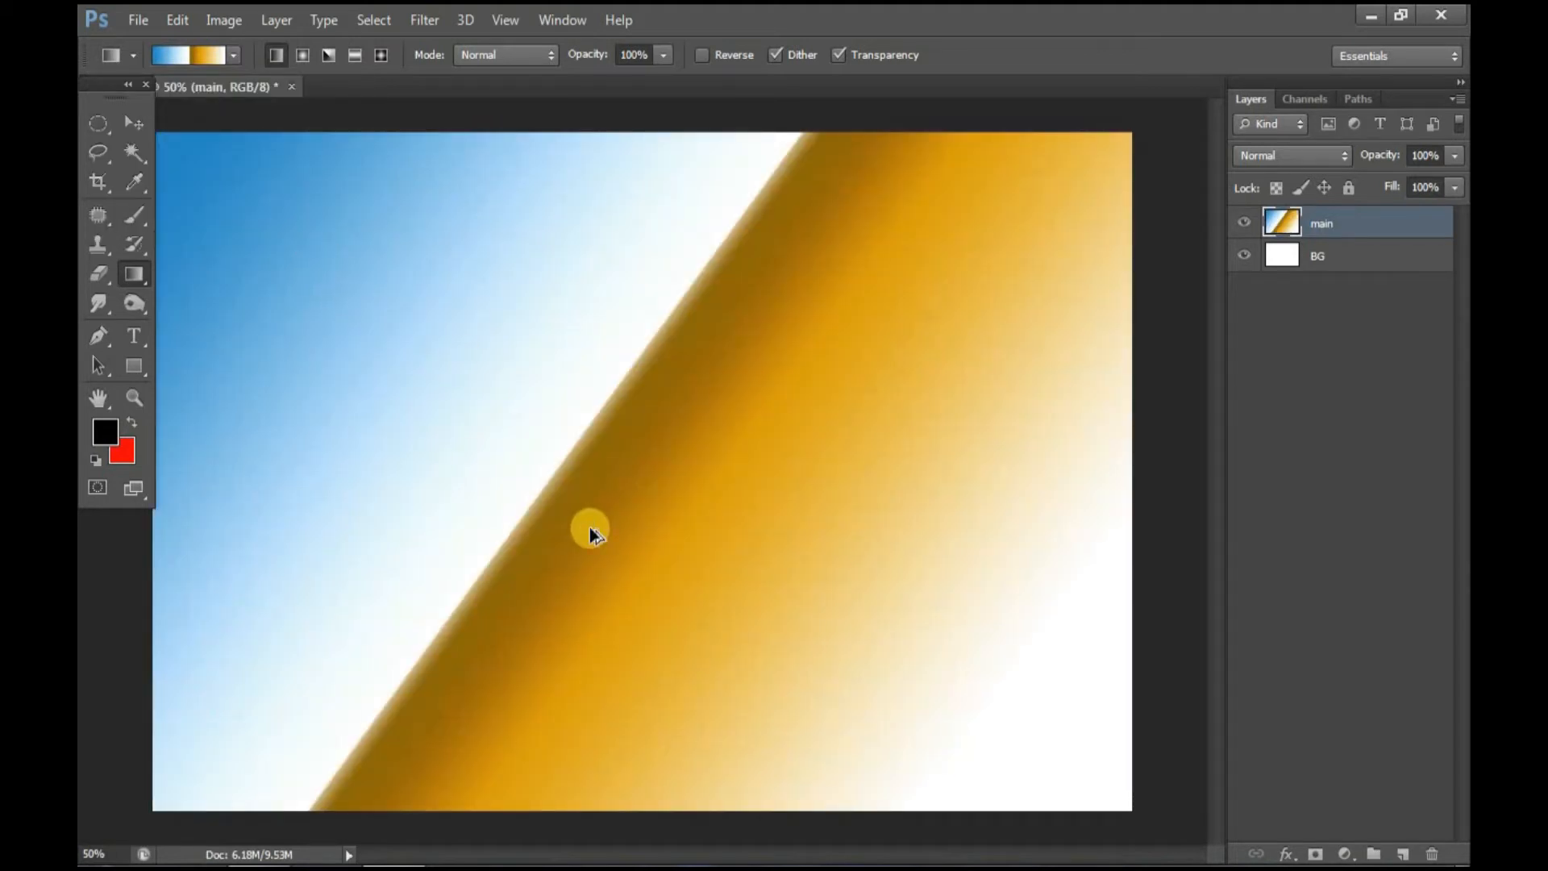
Undo the linear gradient and switch the gradient type to radial
key("ctrl+z")
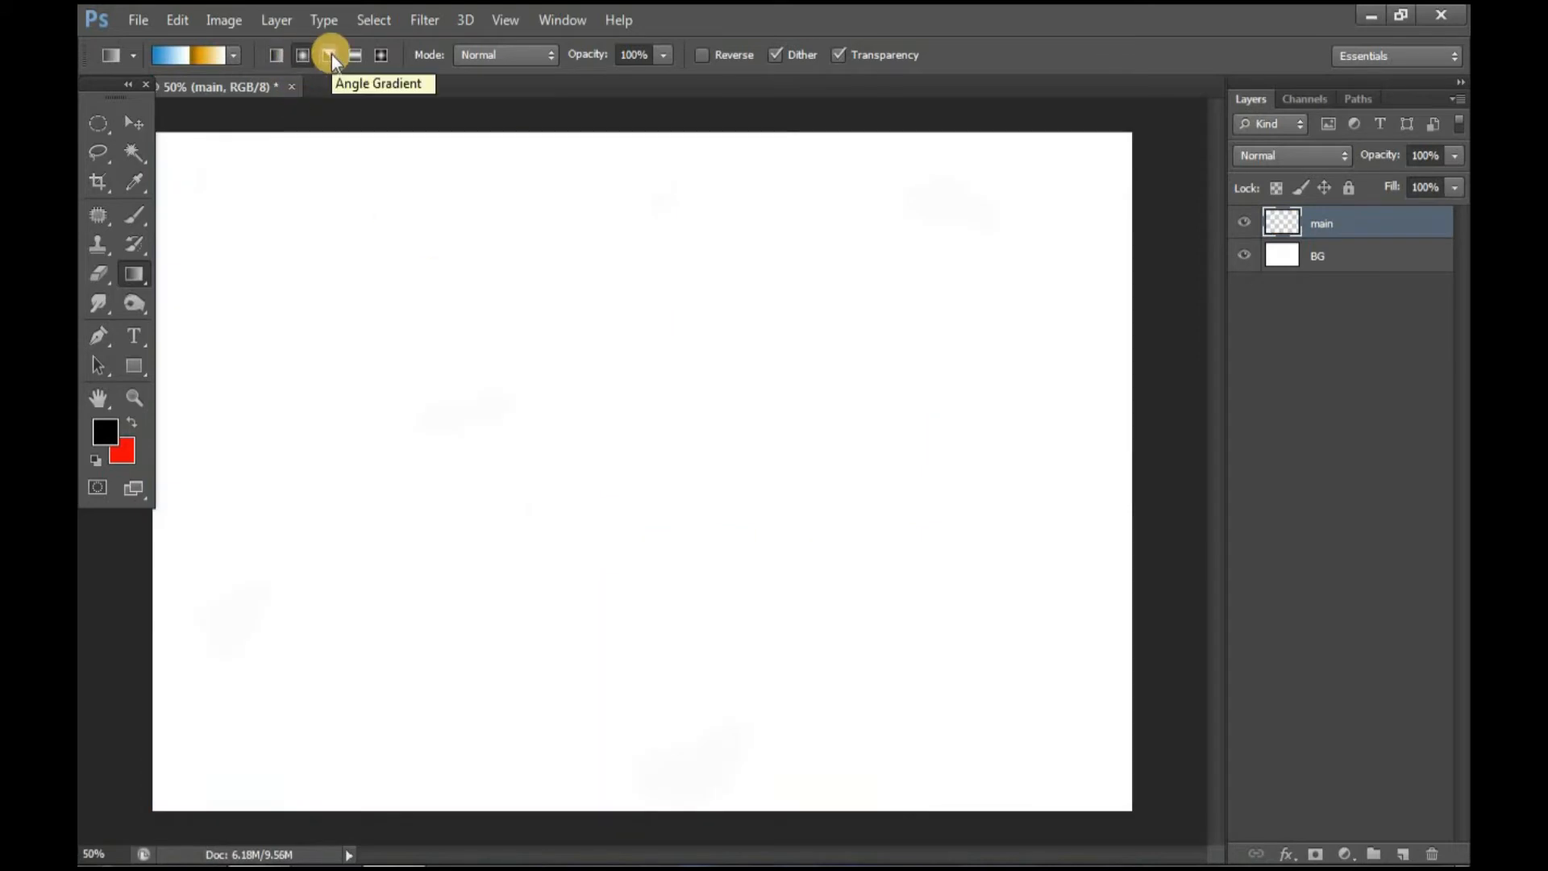
left_click(330, 55)
left_click(302, 55)
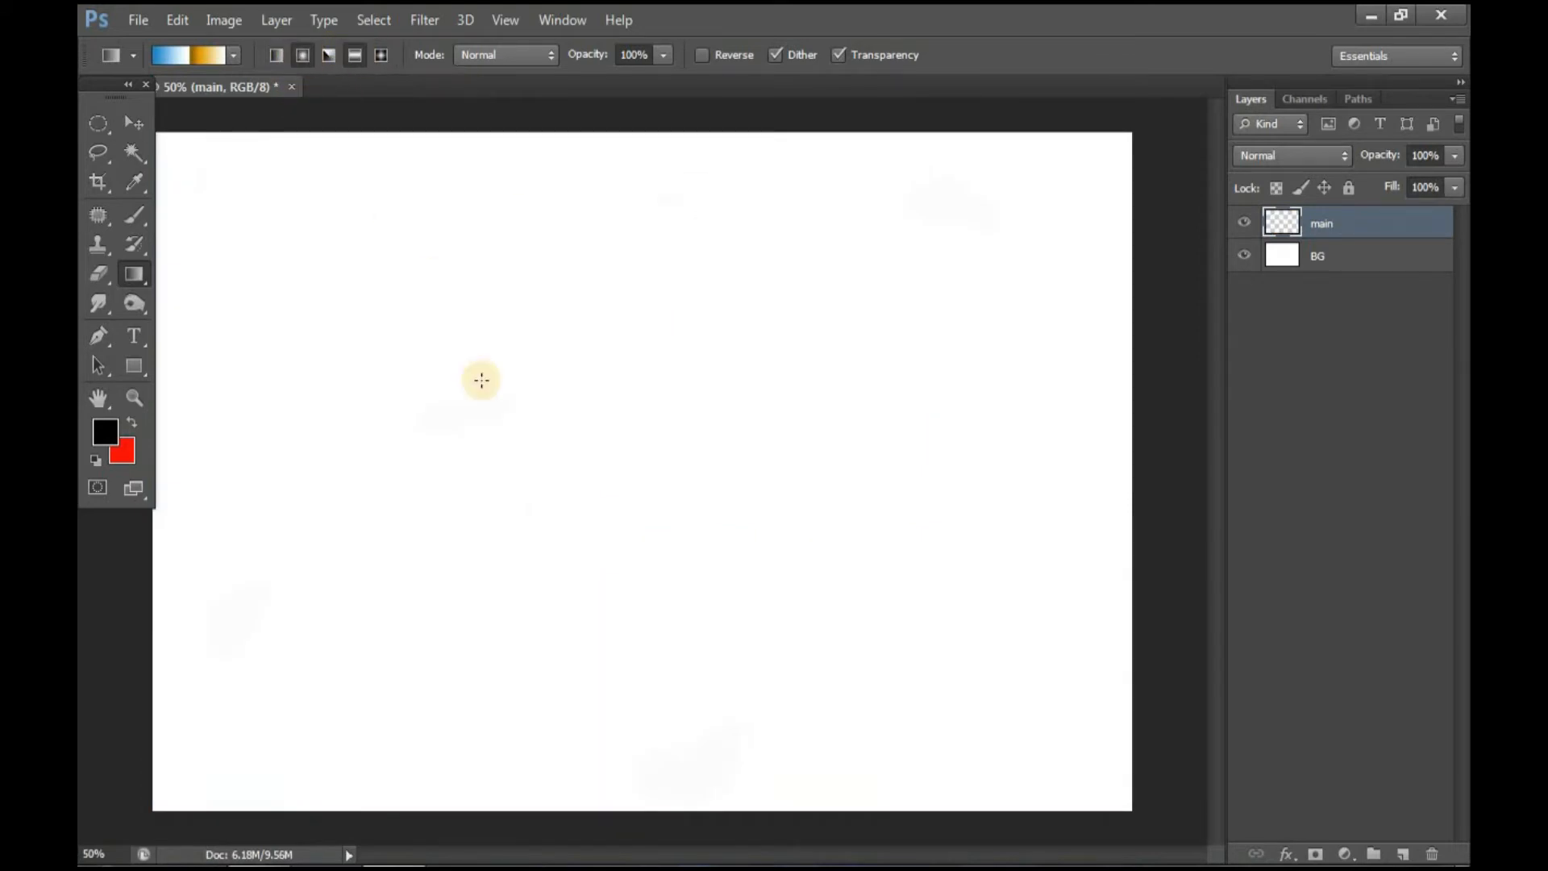
Try a radial gradient and an angle gradient on the main layer, undoing each one
left_click_drag(560, 429, 886, 740)
key("ctrl+z")
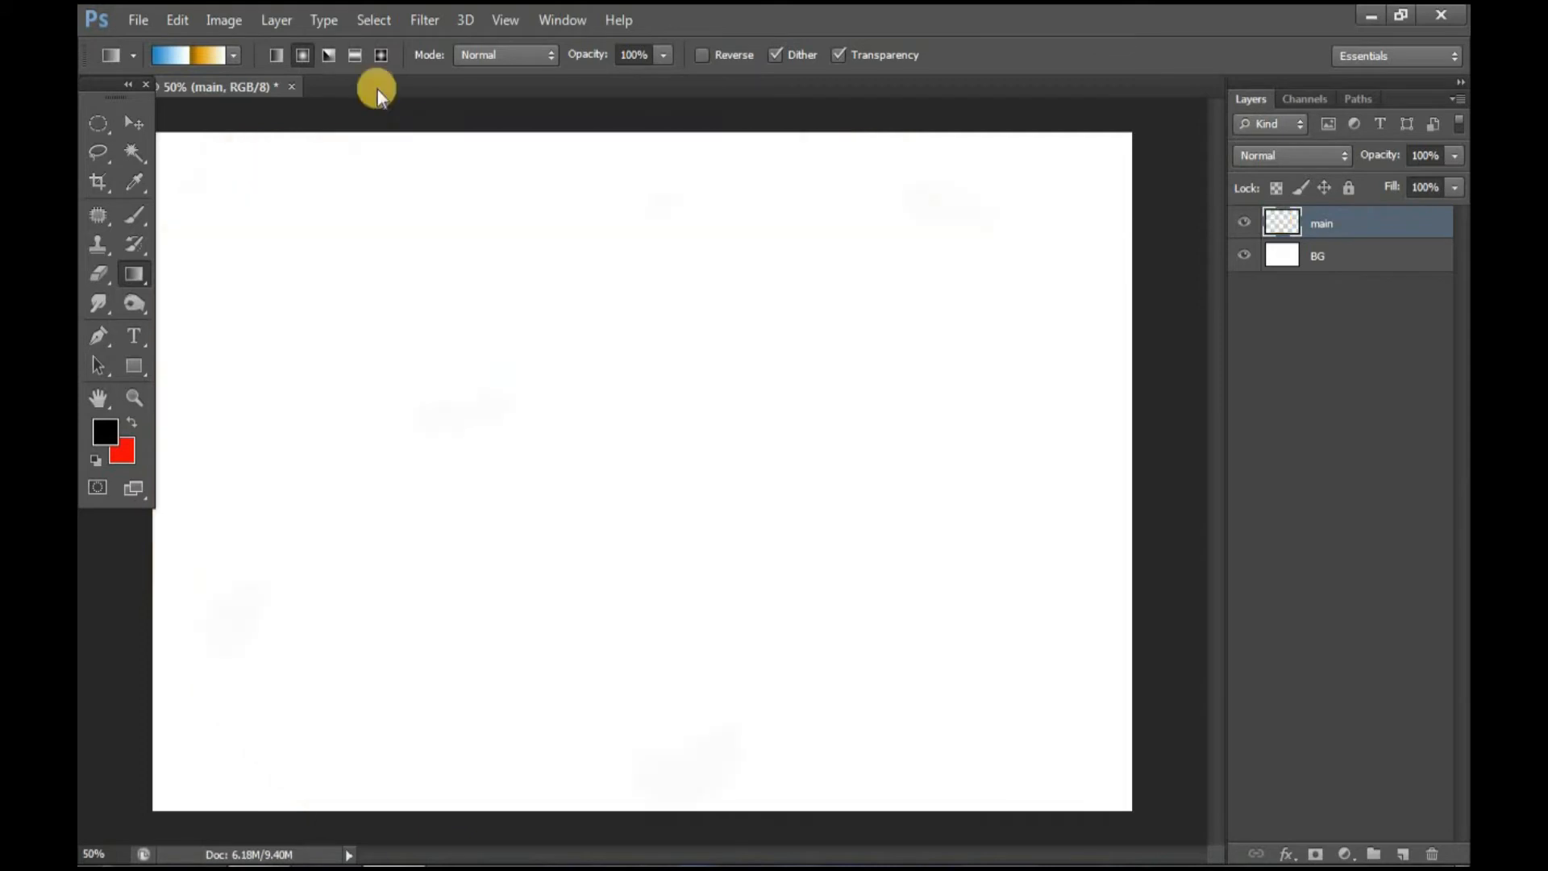
left_click(330, 55)
left_click_drag(487, 374, 698, 595)
key("ctrl+z")
Try a reflected gradient across the main layer and undo it
left_click(359, 53)
left_click_drag(940, 328, 456, 526)
key("ctrl+z")
Try three diamond gradients of different sizes on the main layer, undoing each one
left_click(355, 53)
left_click(382, 55)
left_click_drag(473, 290, 848, 670)
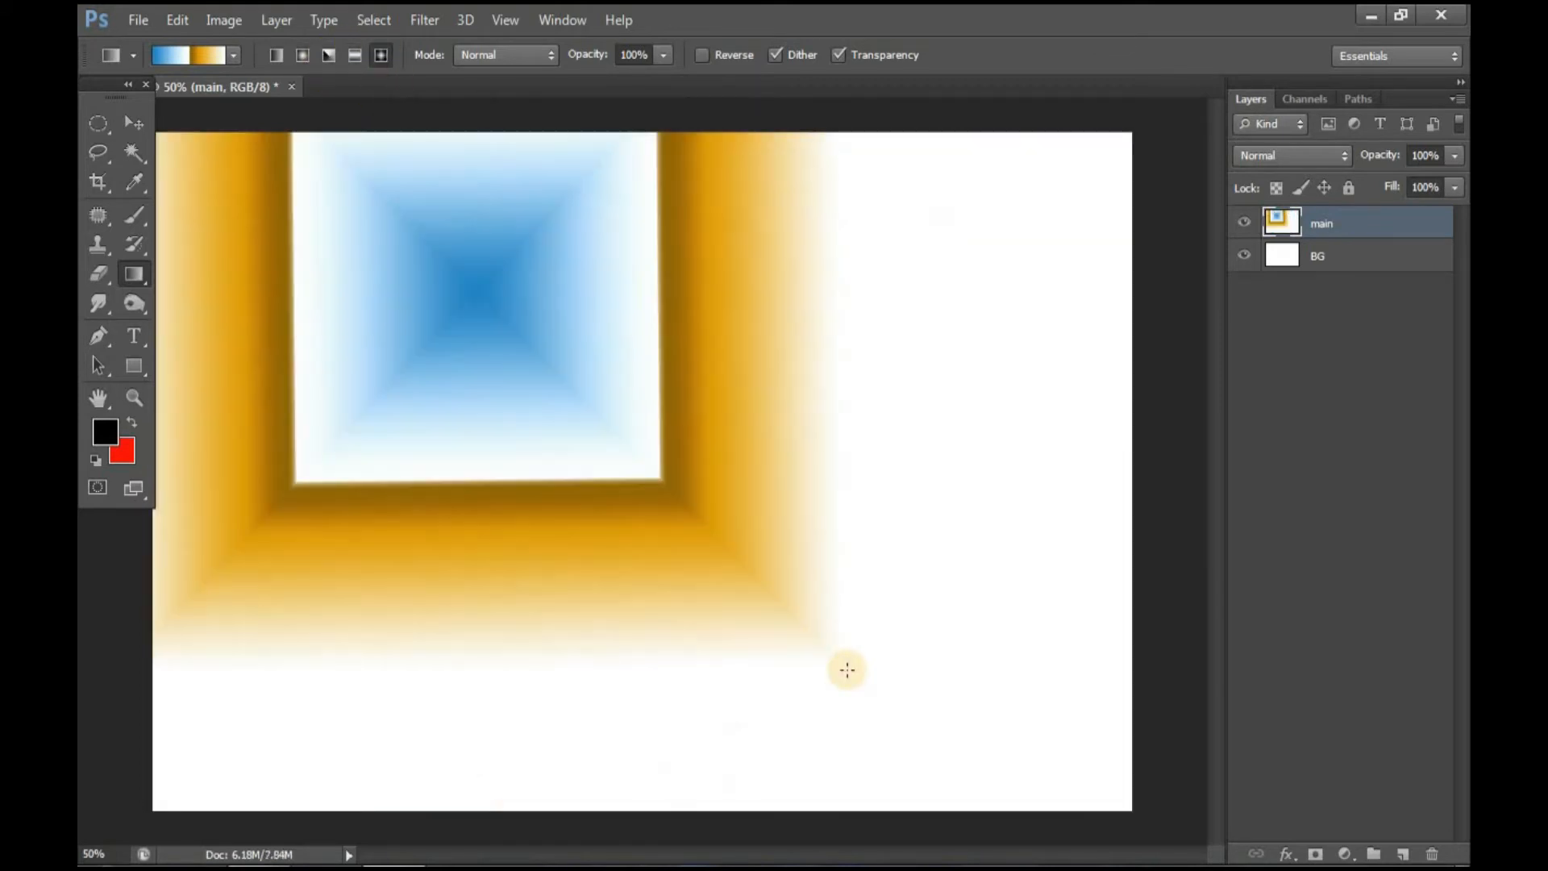
key("ctrl+z")
left_click_drag(653, 511, 852, 707)
key("ctrl+z")
left_click_drag(463, 399, 991, 785)
key("ctrl+z")
Try the blue, red and yellow preset as a diamond gradient on the main layer and undo it
left_click(234, 55)
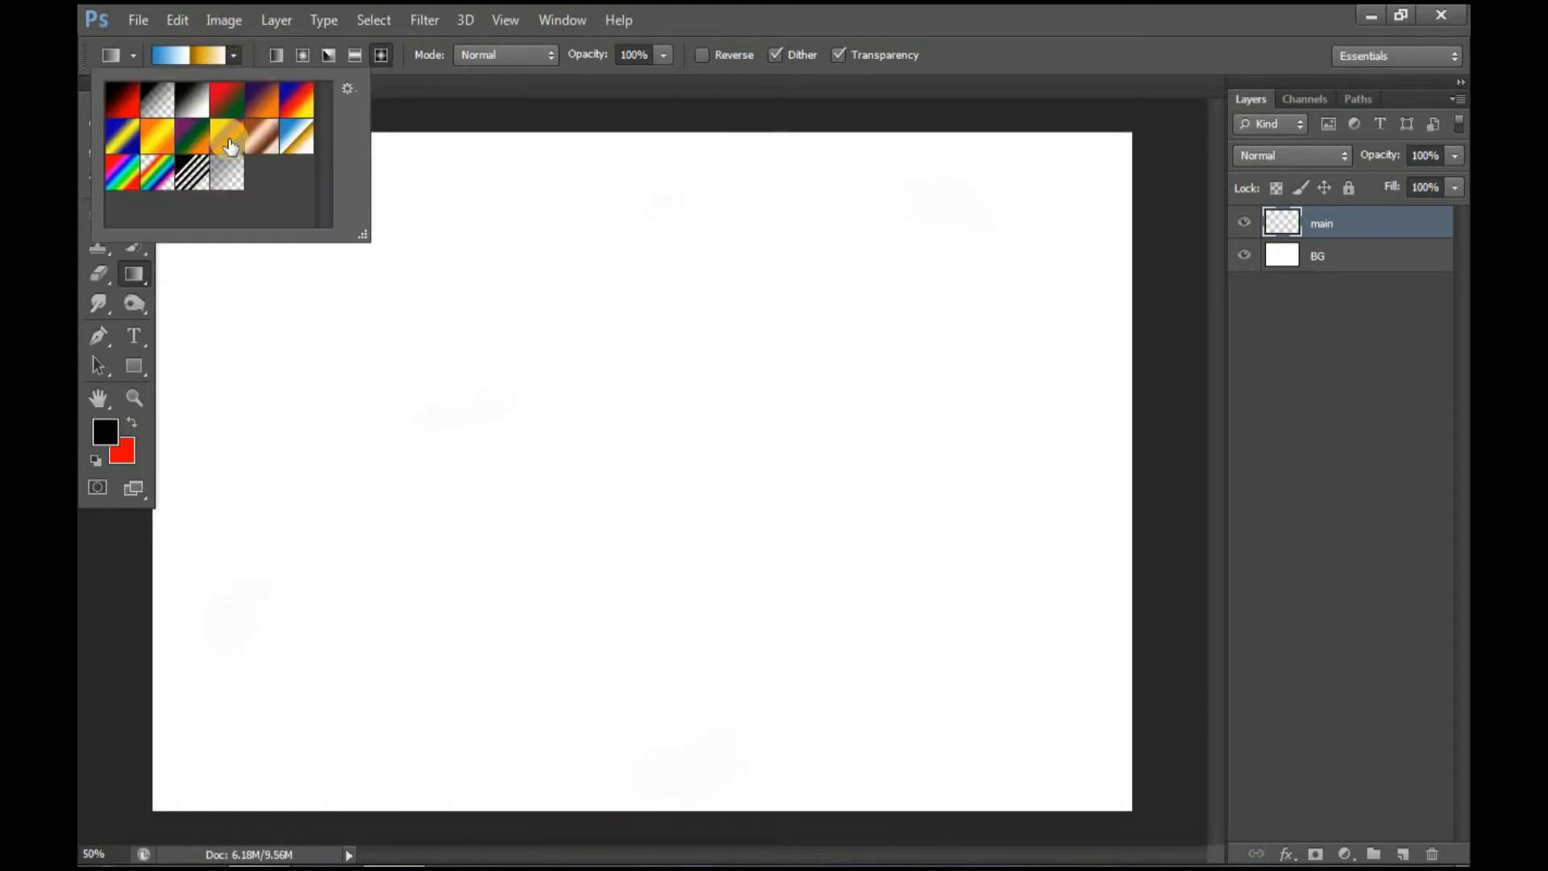
left_click(295, 93)
left_click_drag(495, 374, 795, 705)
key("ctrl+z")
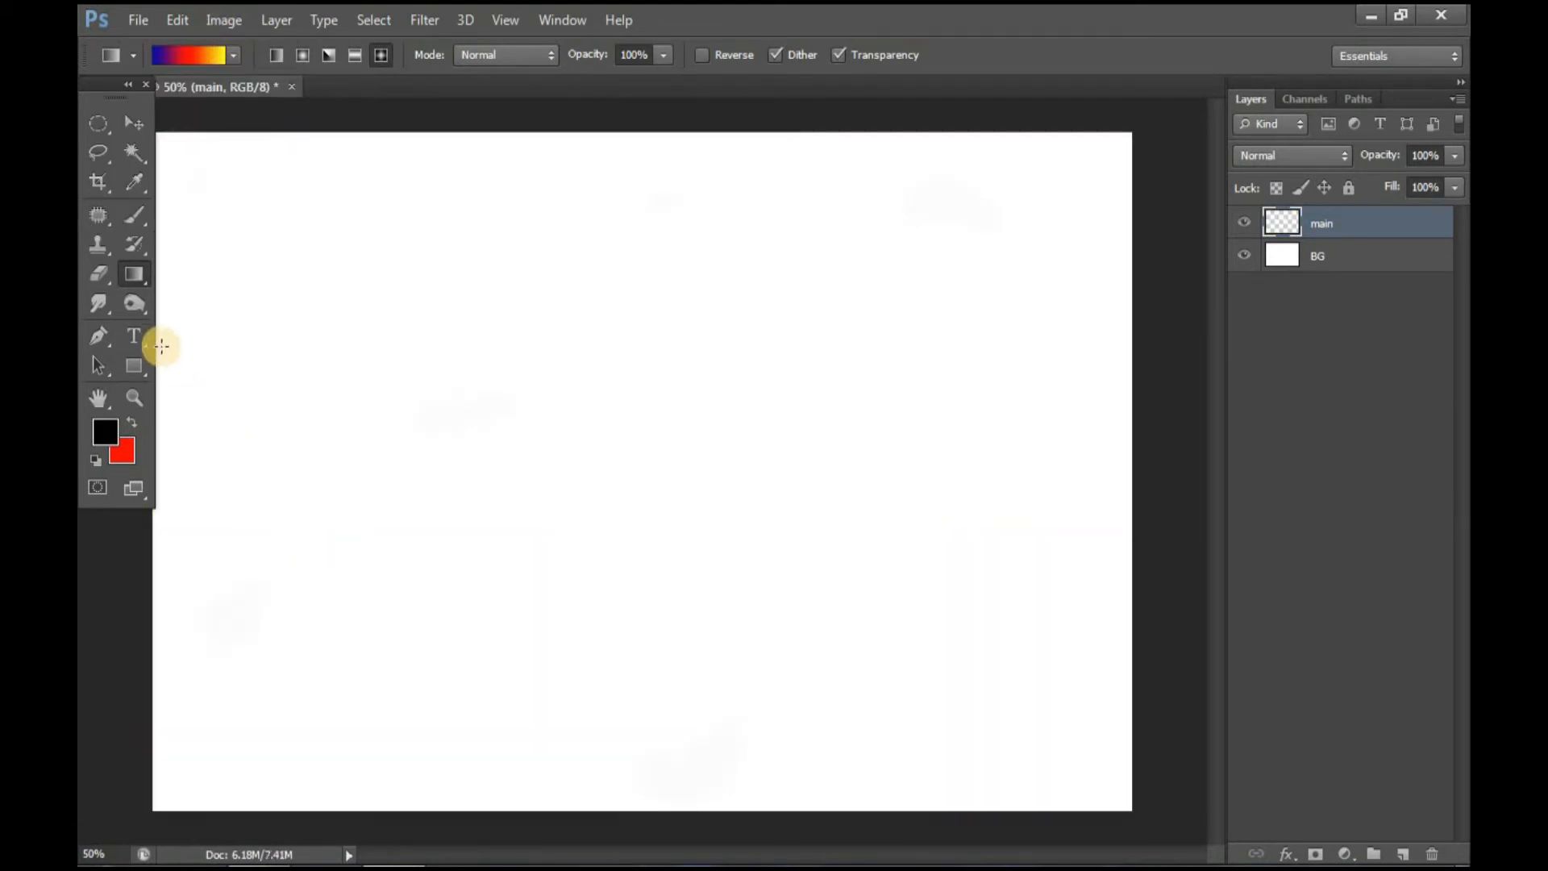
Switch to the Blur tool
left_click(118, 308)
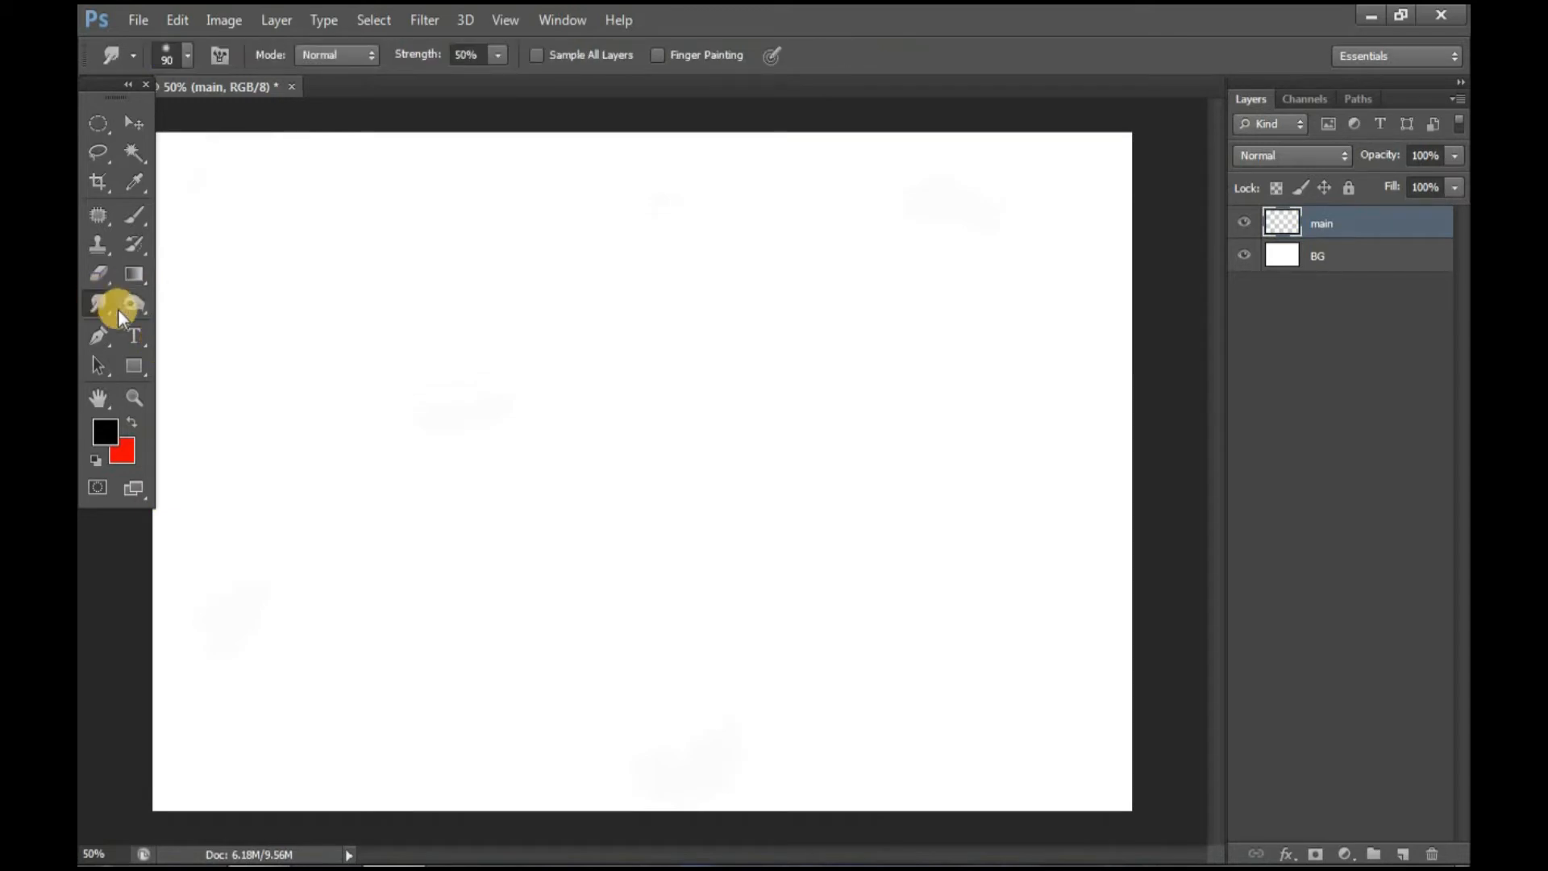
left_click_drag(105, 301, 190, 302)
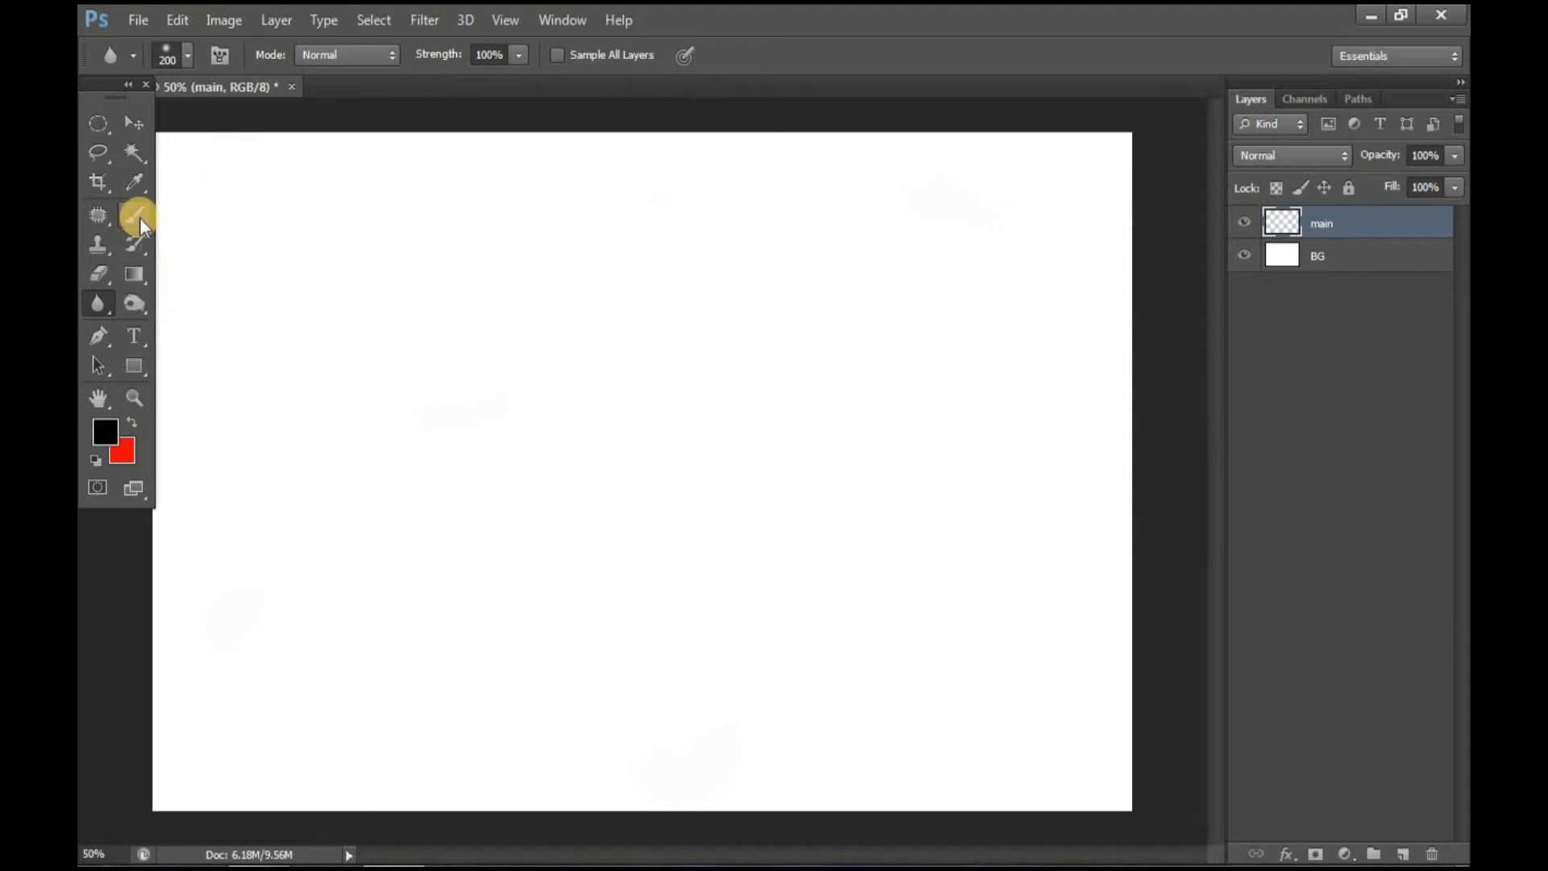
Paint a single red dot in the middle of the main layer with a hard round brush of 700 px
left_click(137, 216)
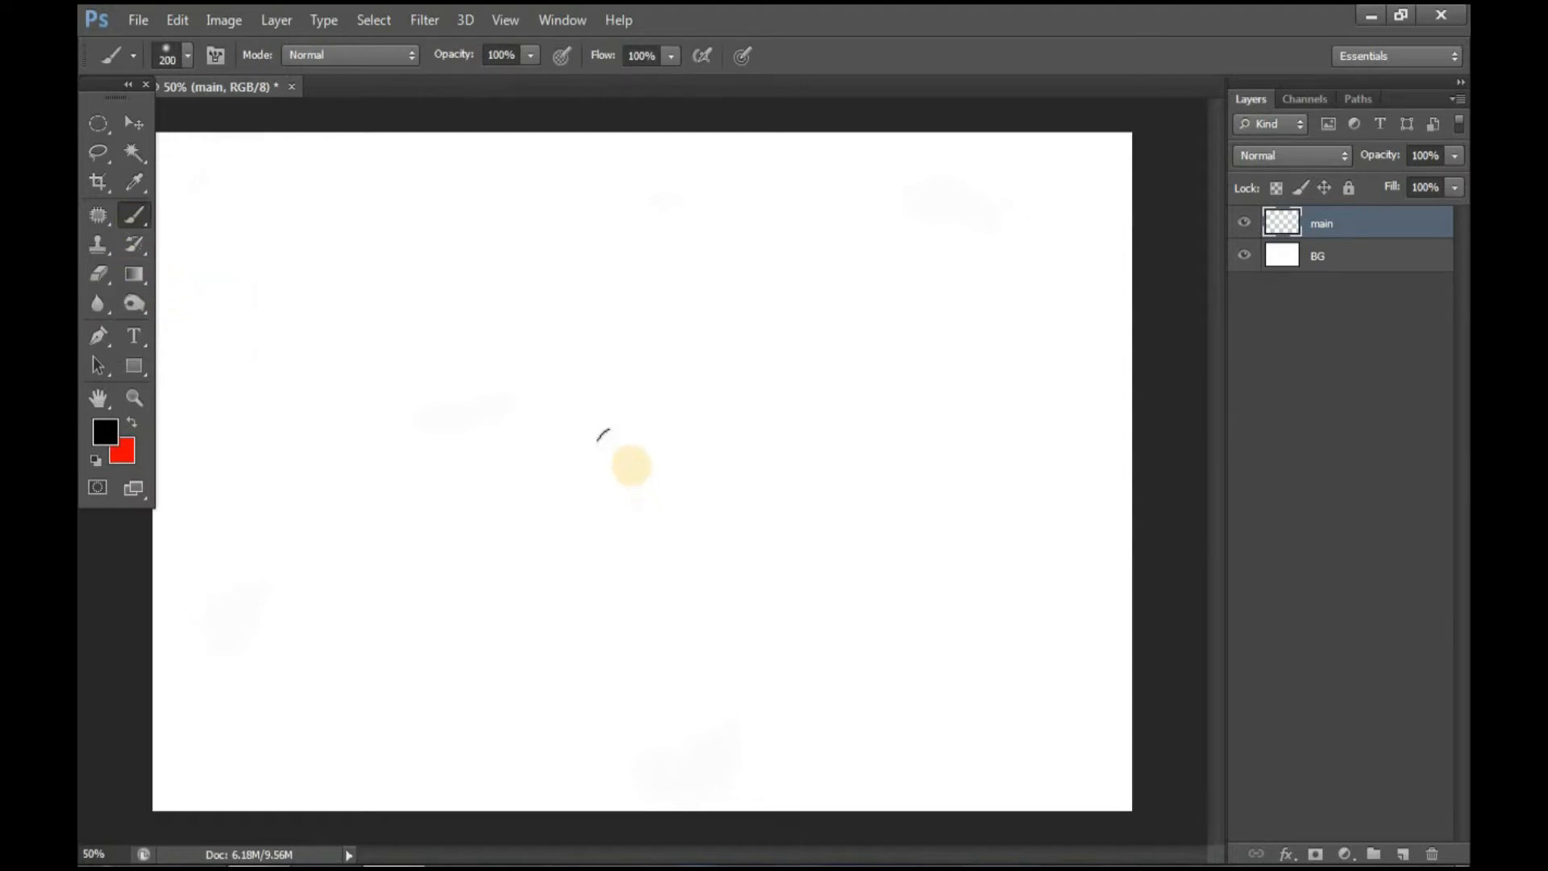
key("bracketright")
key("bracketright")
key("bracketright")
key("bracketright")
key("bracketright")
left_click(187, 55)
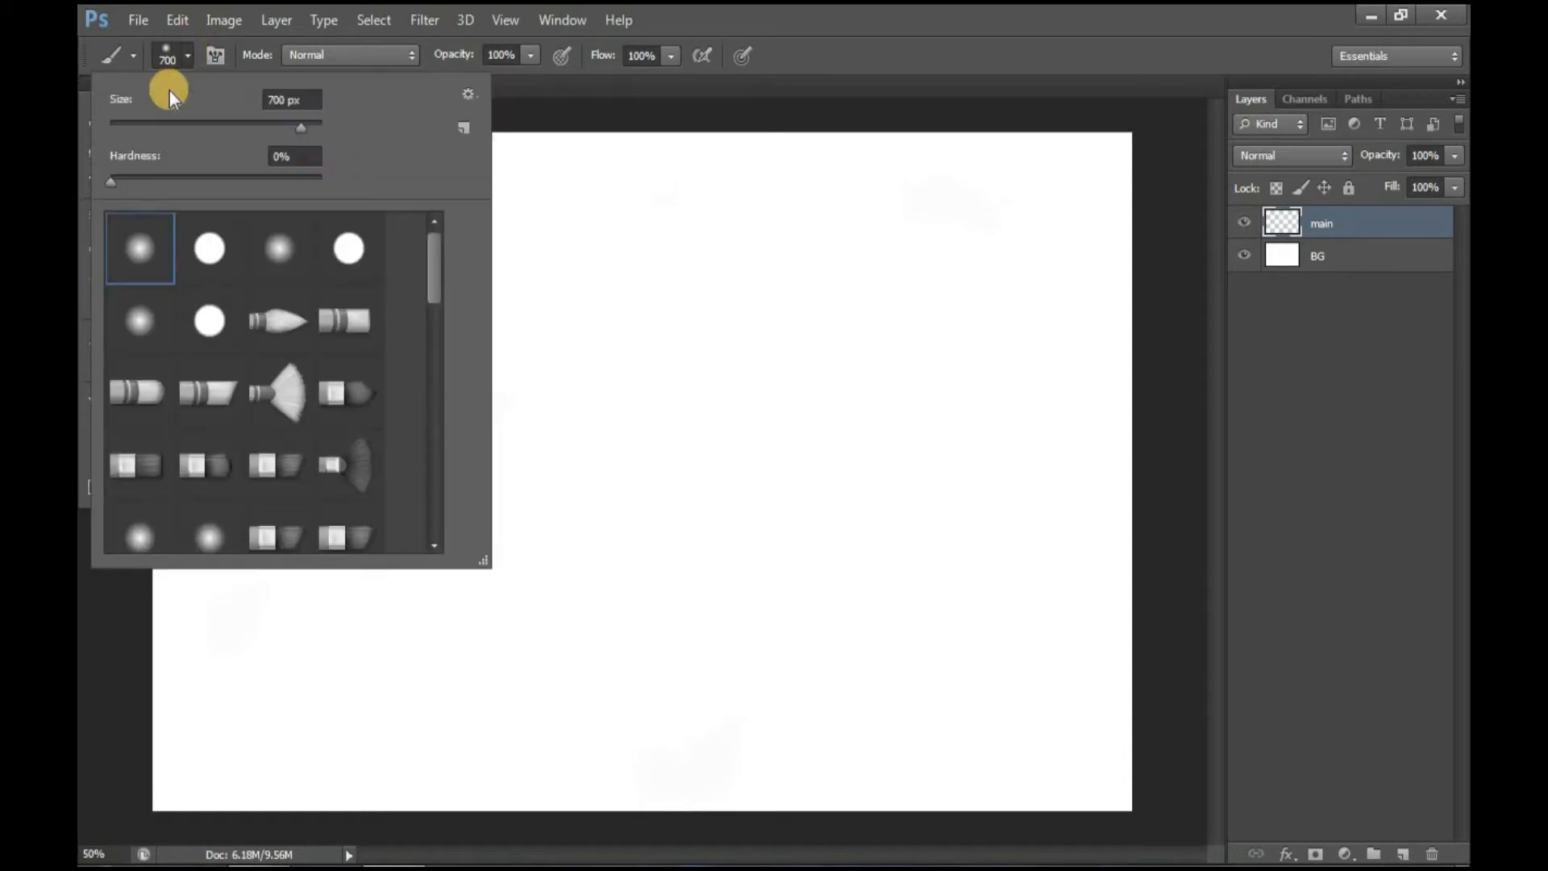
left_click(209, 249)
left_click(687, 456)
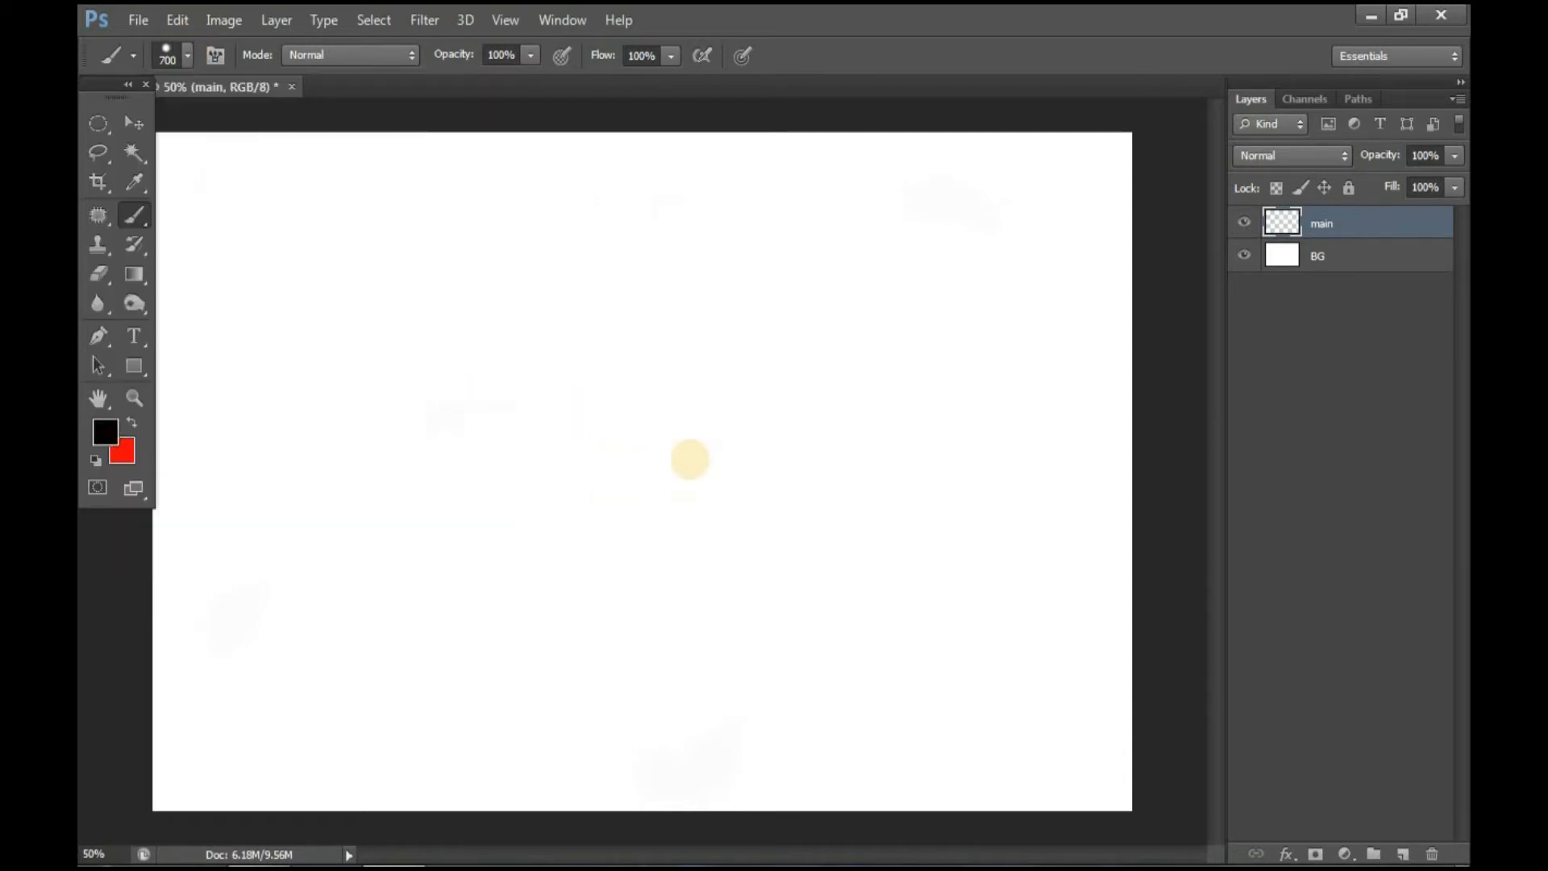
key("x")
left_click(649, 455)
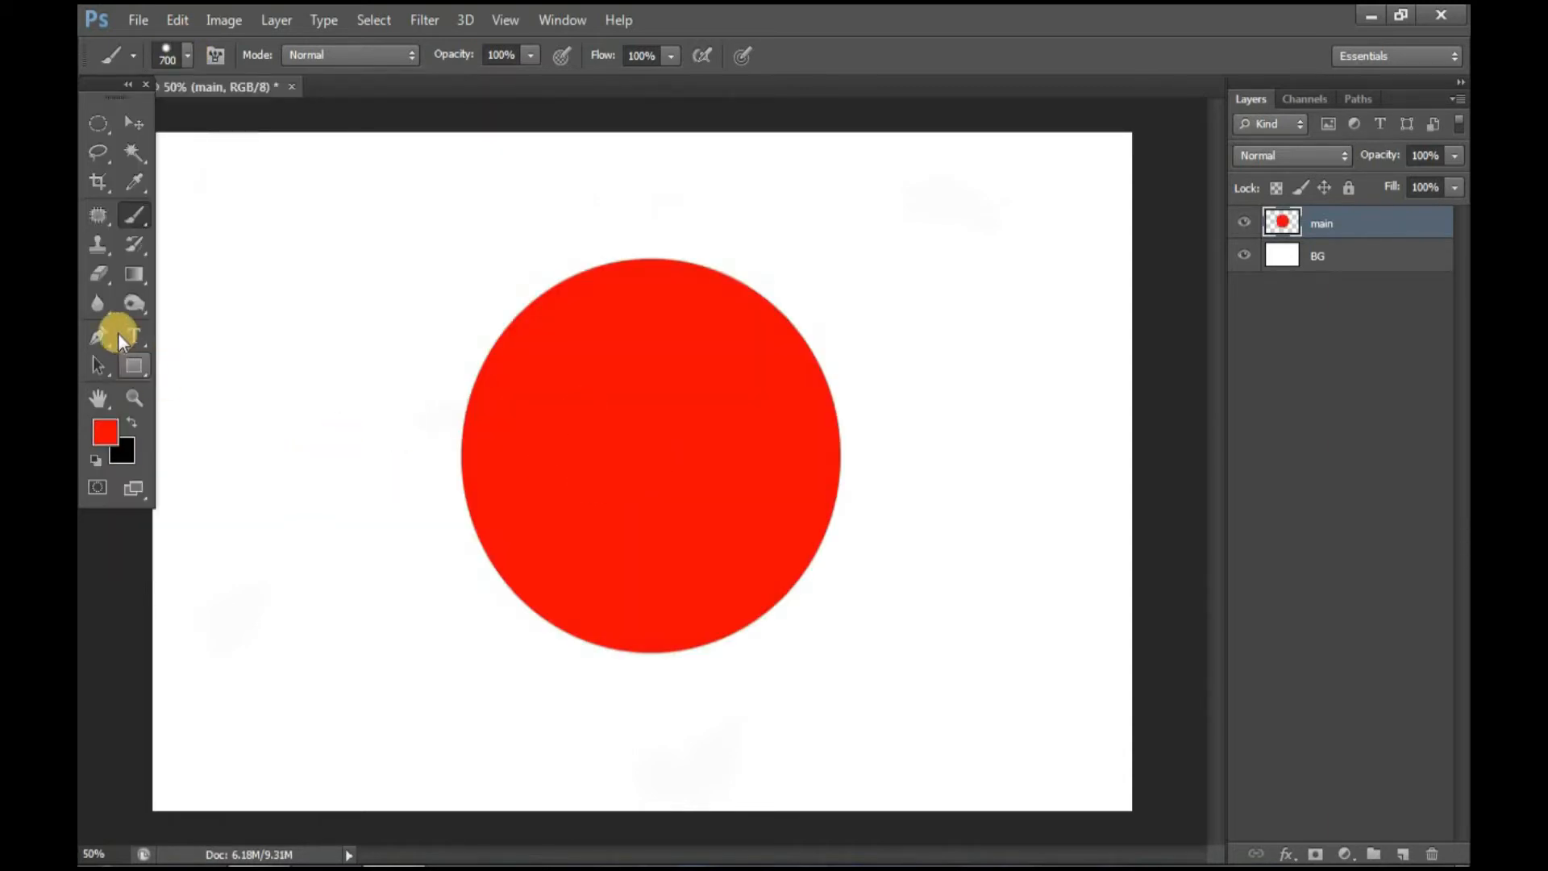
Soften the red circle's lower-left edge with Blur tool strokes at 100% strength, reducing the brush to 35 px
left_click_drag(95, 303, 187, 307)
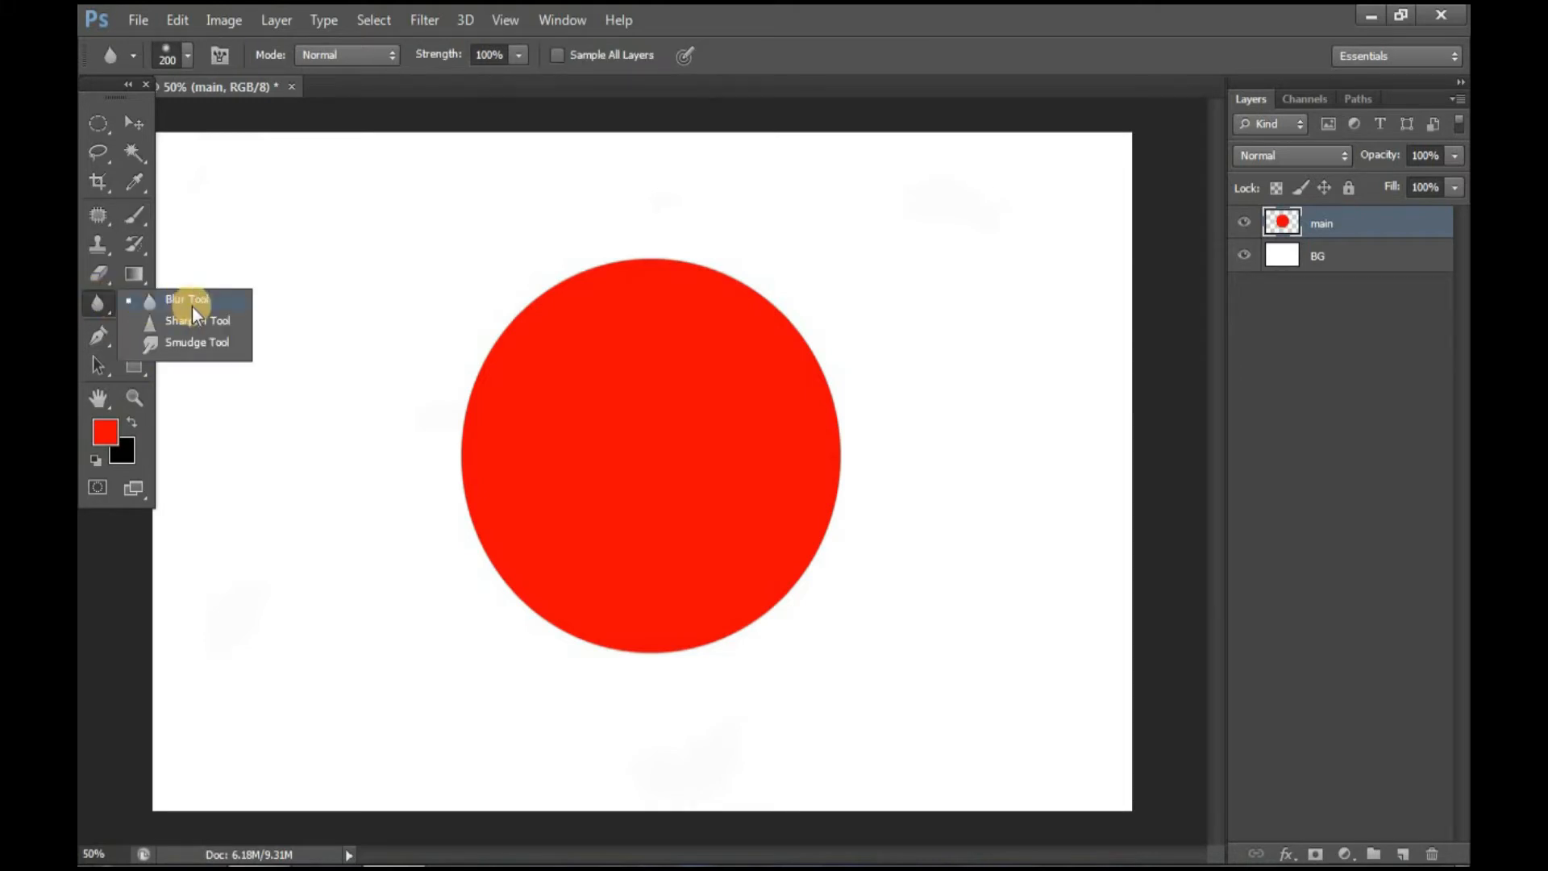
left_click(192, 301)
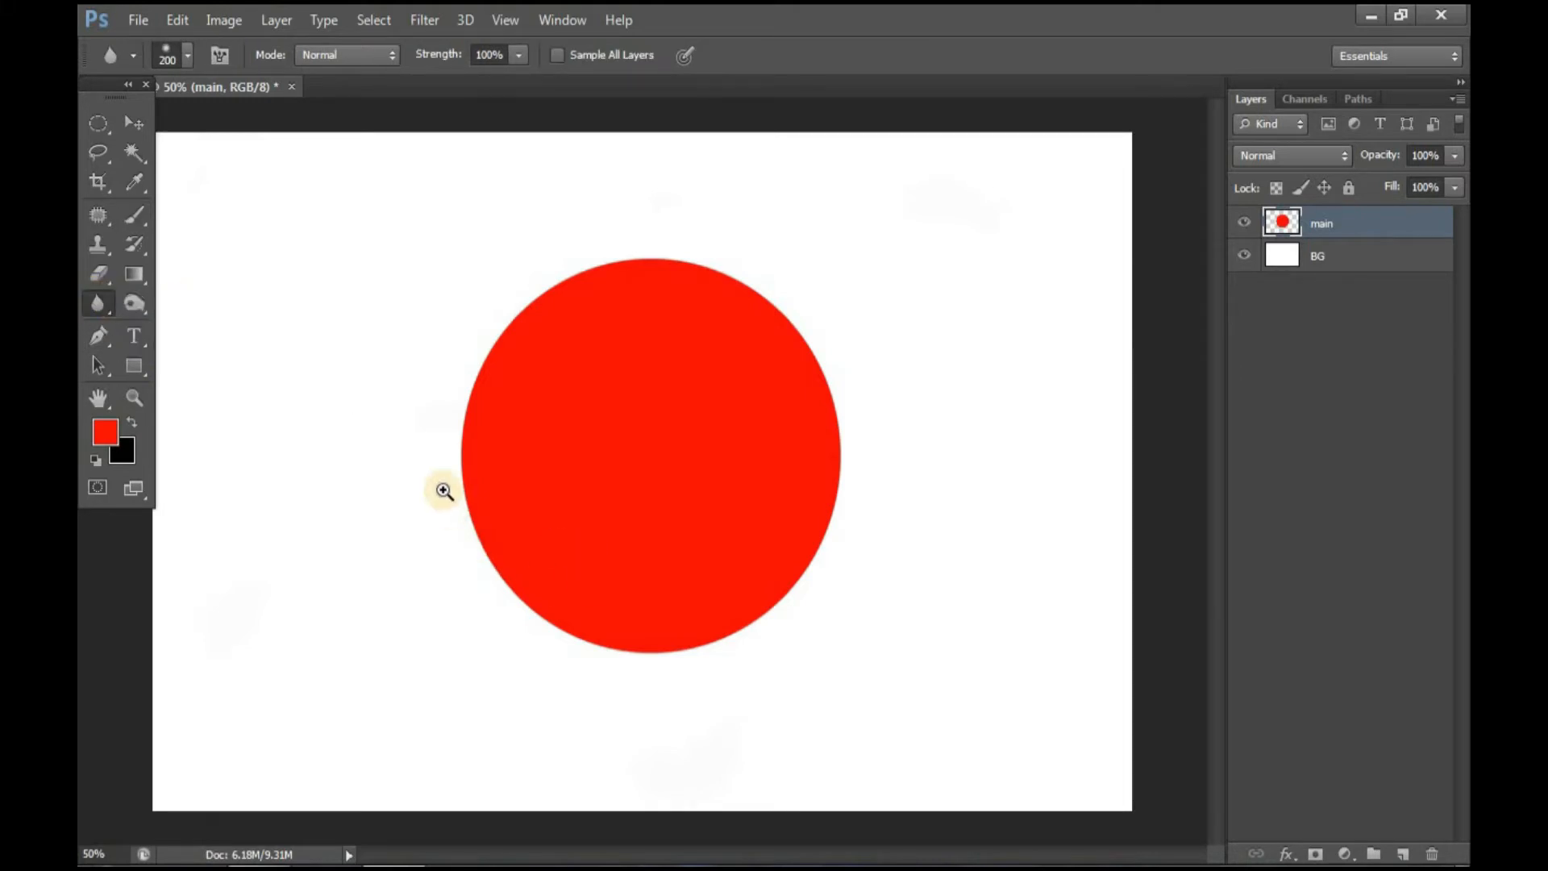
left_click_drag(433, 461, 497, 541)
mouse_move(654, 528)
left_mouse_down()
mouse_move(574, 486)
mouse_move(574, 423)
left_mouse_up()
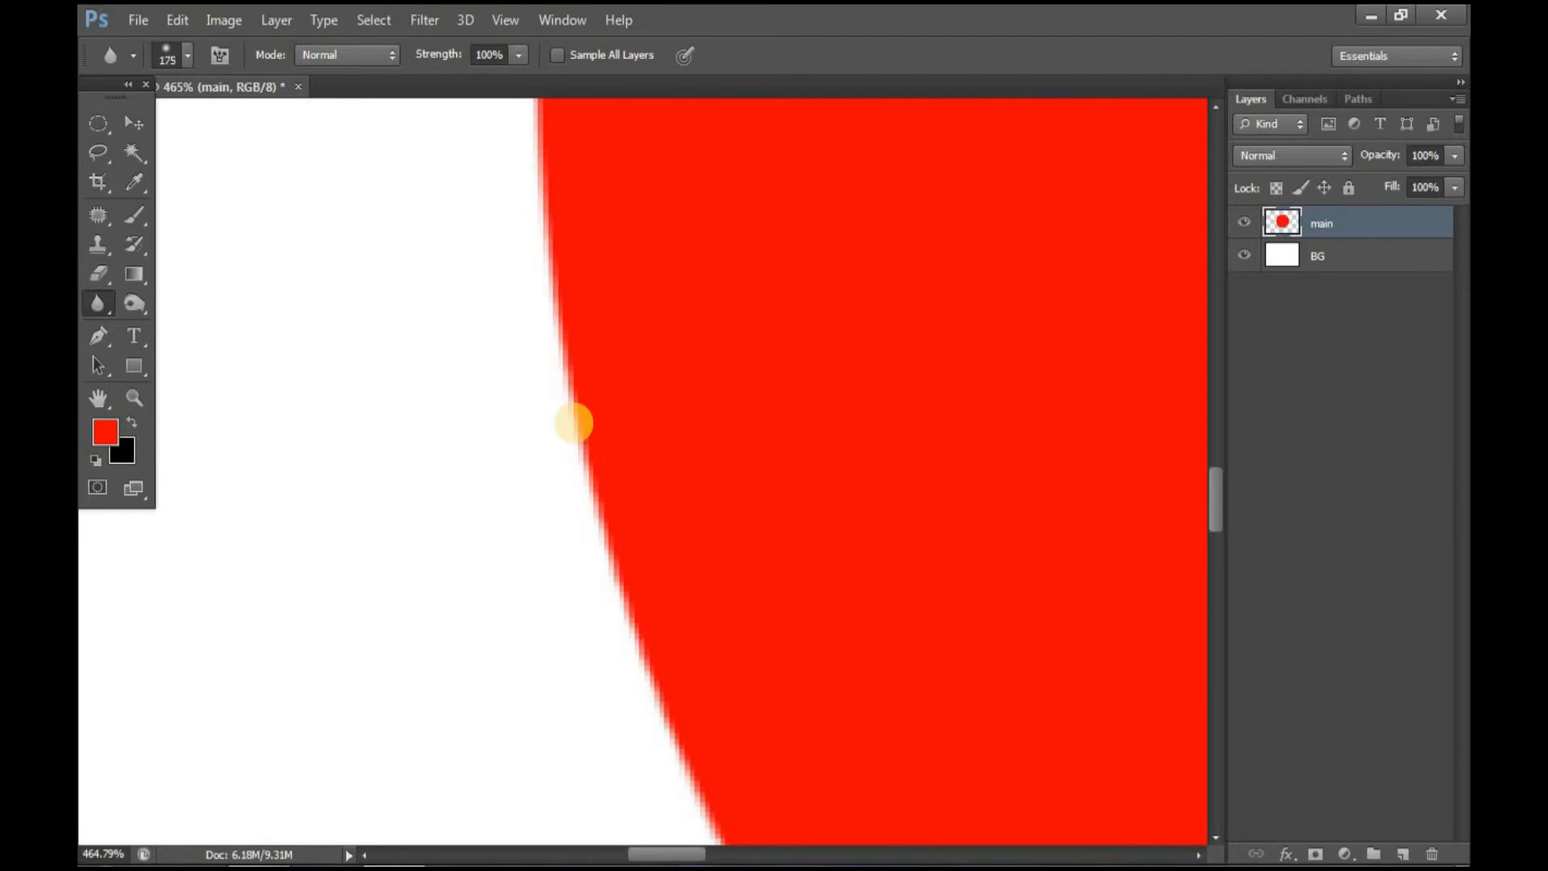
key("bracketleft")
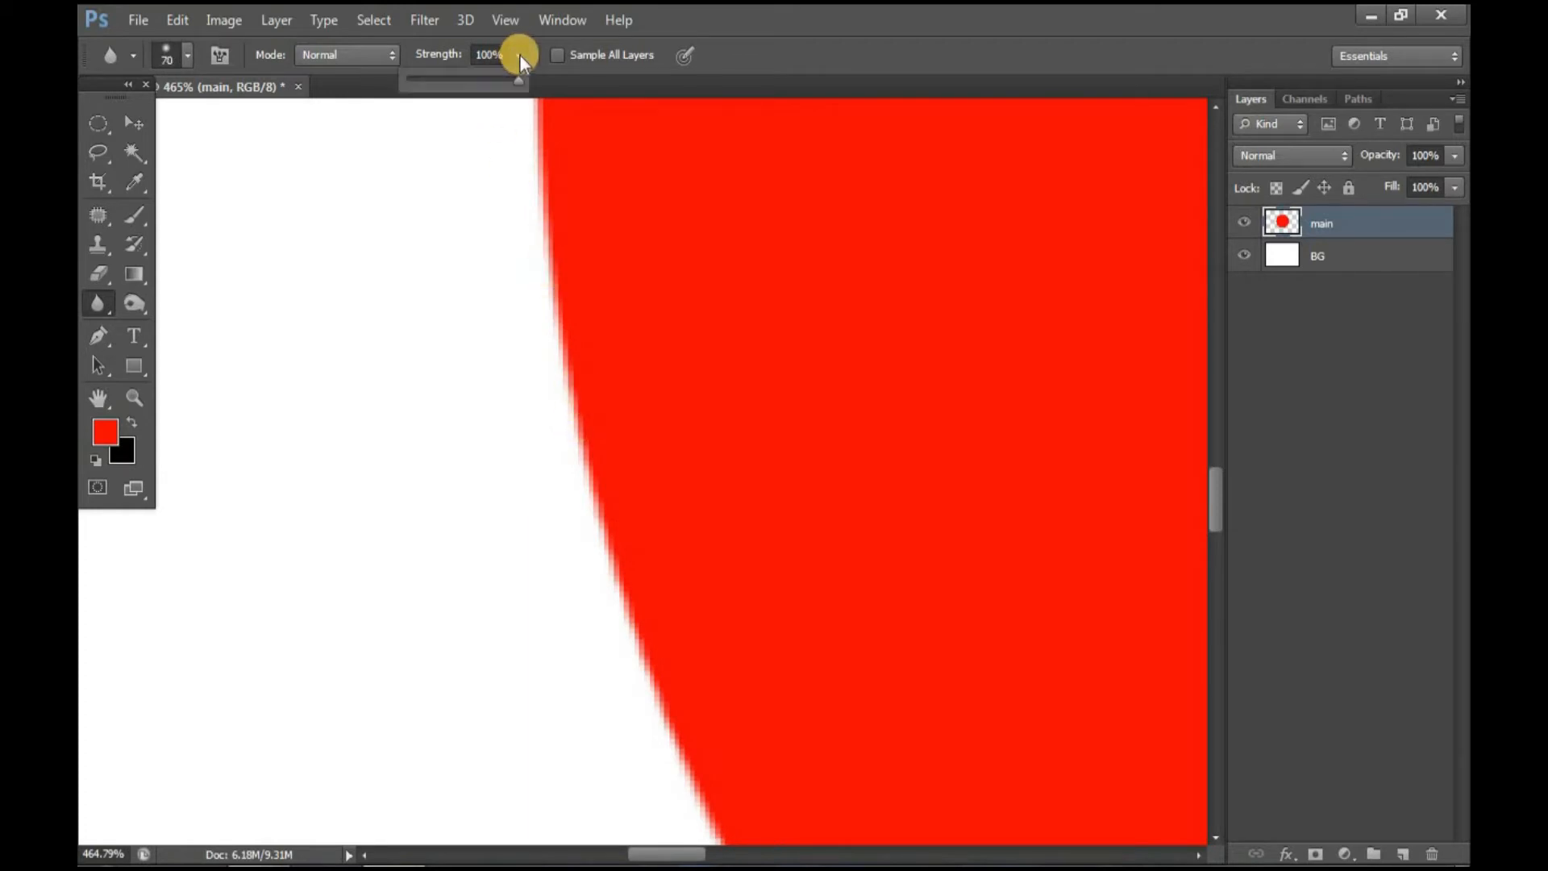
mouse_move(536, 178)
left_mouse_down()
mouse_move(621, 644)
mouse_move(587, 359)
mouse_move(639, 656)
mouse_move(573, 334)
mouse_move(642, 601)
mouse_move(580, 350)
mouse_move(614, 478)
mouse_move(560, 315)
left_mouse_up()
mouse_move(567, 423)
left_mouse_down()
mouse_move(594, 461)
mouse_move(582, 415)
left_mouse_up()
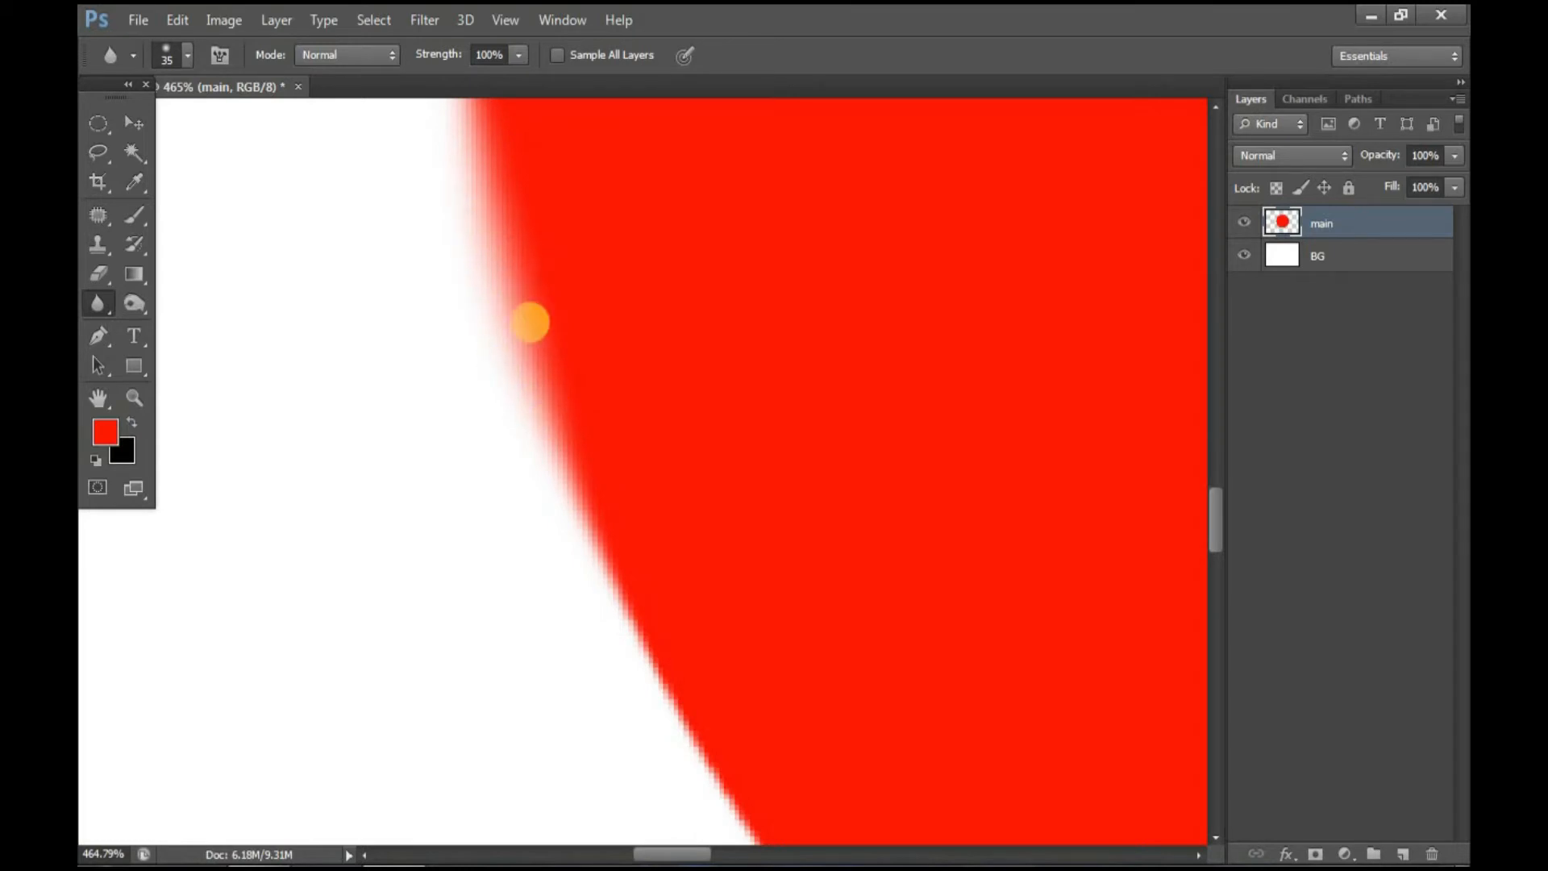
mouse_move(530, 323)
left_mouse_down()
mouse_move(518, 311)
mouse_move(543, 366)
mouse_move(529, 338)
mouse_move(527, 491)
left_mouse_up()
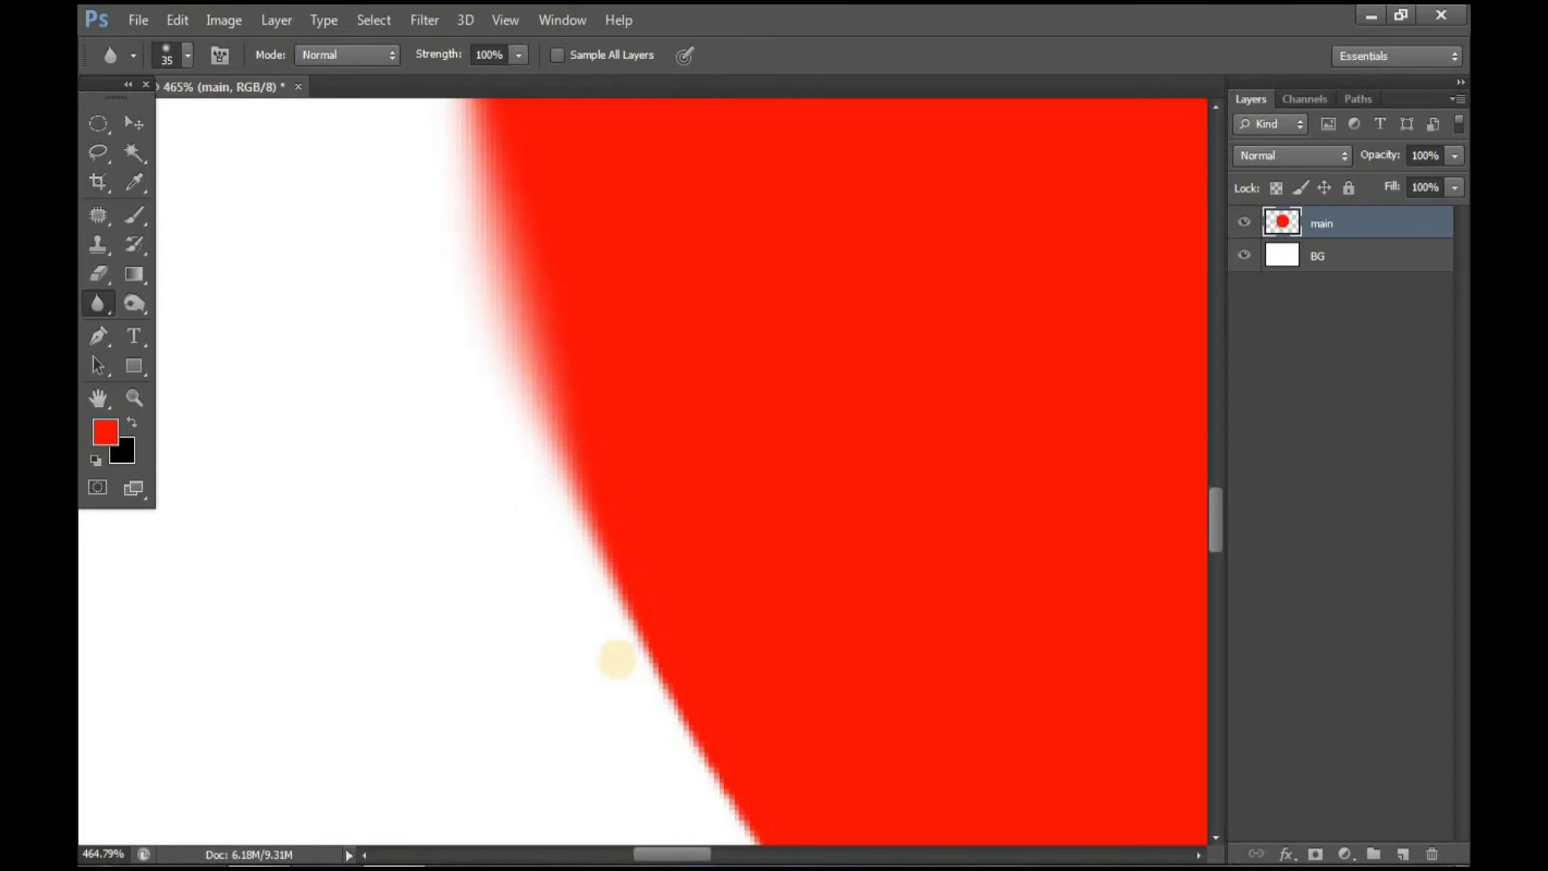
Sharpen the blurred lower-left edge of the circle with repeated Sharpen tool strokes, using a 70 px brush
left_click(98, 300)
left_click(161, 320)
mouse_move(454, 308)
left_mouse_down()
mouse_move(479, 416)
mouse_move(568, 539)
mouse_move(500, 224)
mouse_move(535, 510)
mouse_move(509, 381)
mouse_move(524, 290)
mouse_move(509, 318)
mouse_move(490, 270)
mouse_move(568, 572)
mouse_move(537, 330)
mouse_move(594, 577)
left_mouse_up()
left_click_drag(512, 259, 552, 590)
left_click_drag(491, 394, 568, 742)
left_click_drag(574, 750, 469, 378)
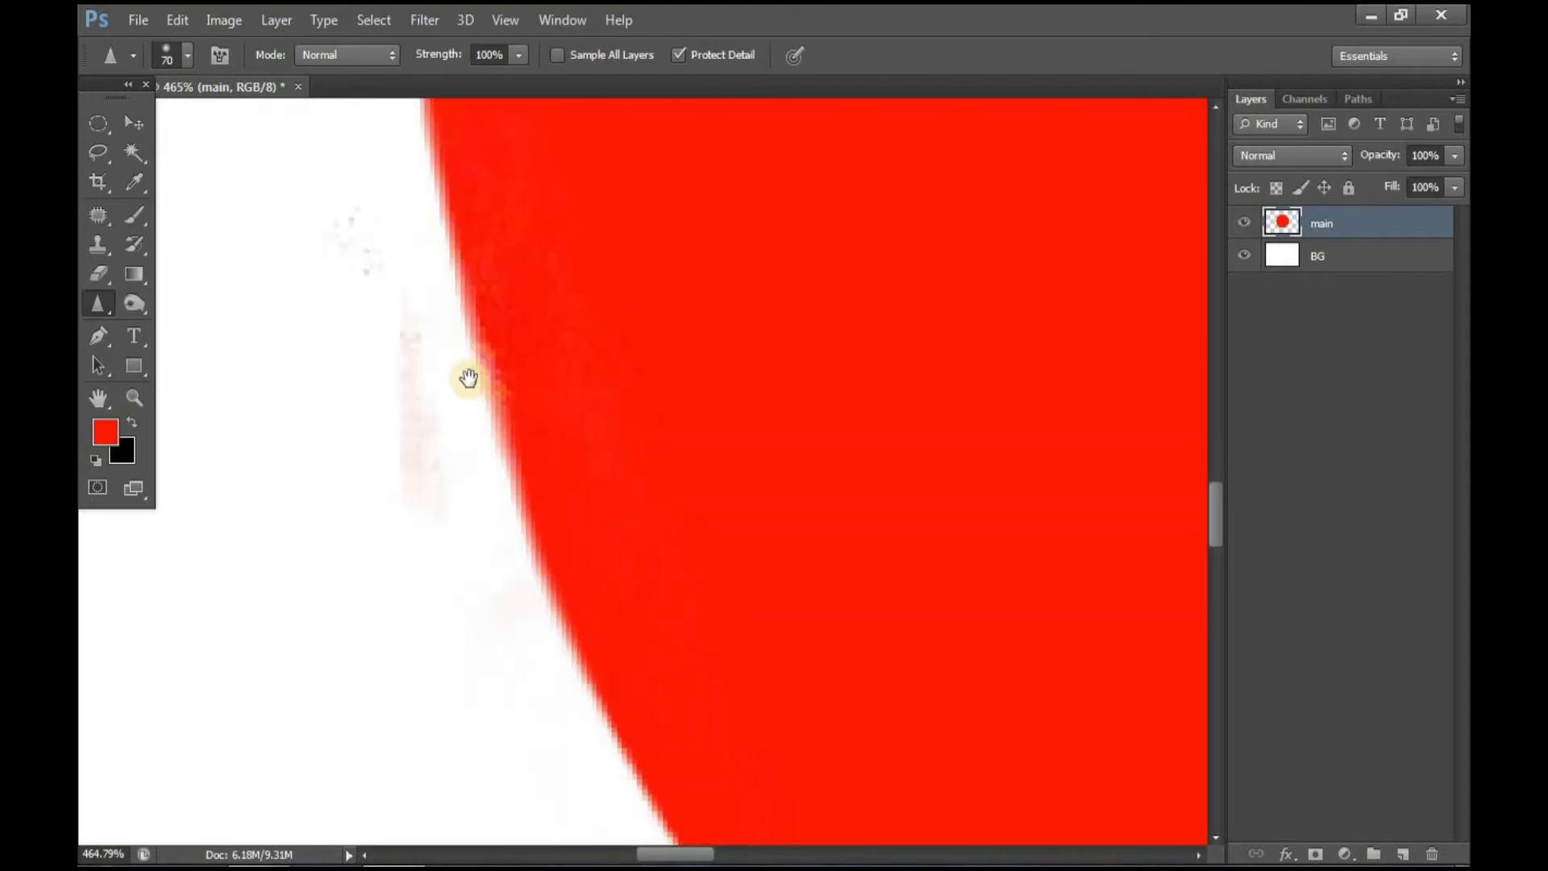
left_click(649, 476, "alt")
left_click(650, 476, "alt")
left_click(533, 473, "ctrl")
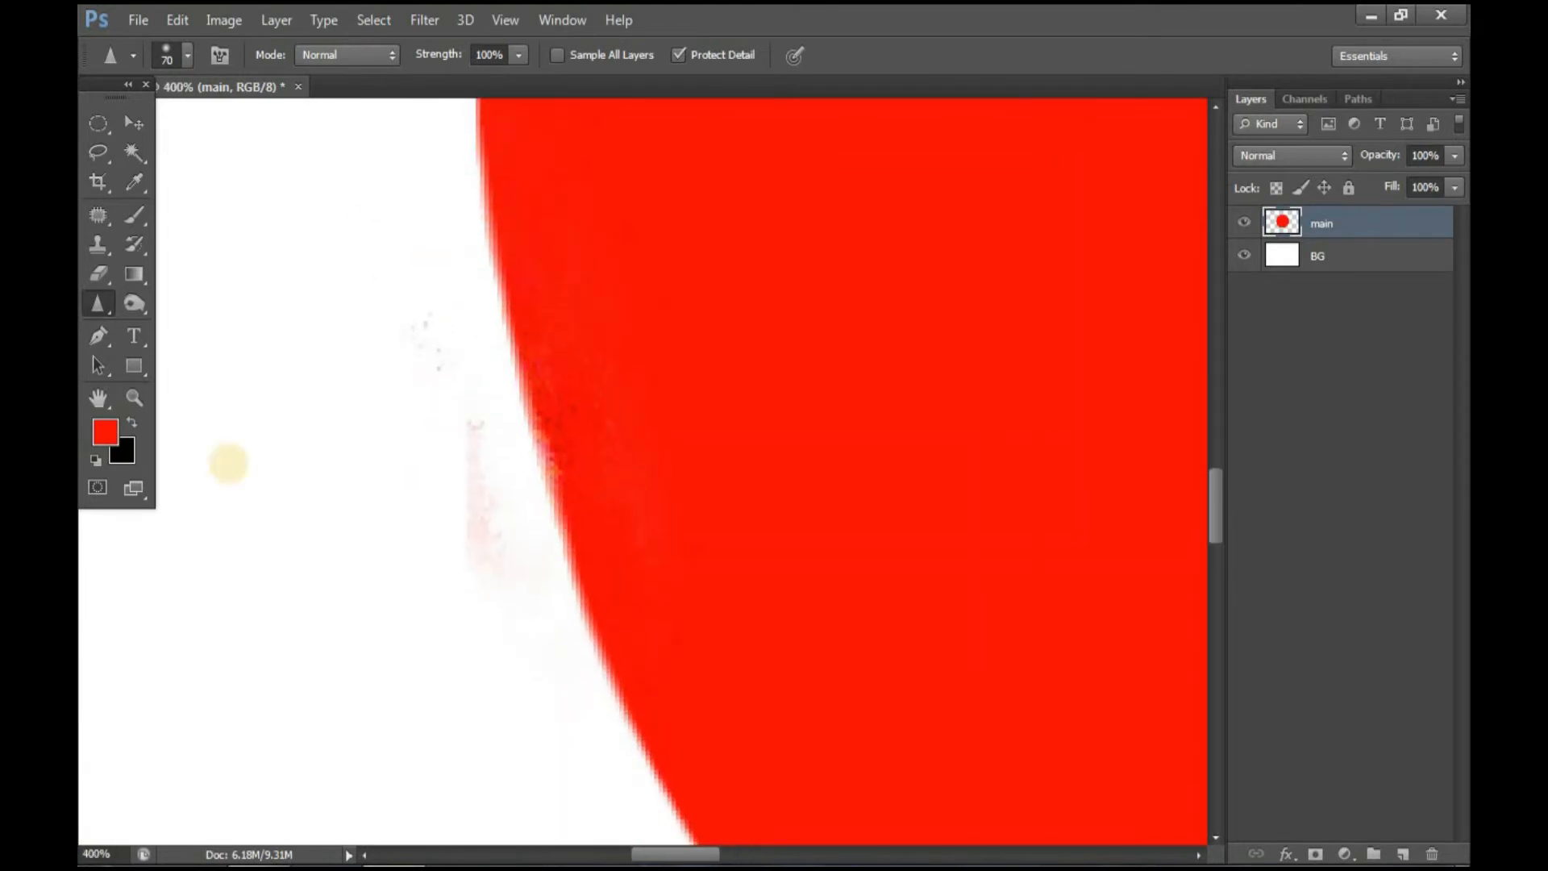
Switch to the Smudge tool, undo the last change and set the brush size to 90 px
left_click_drag(120, 316, 193, 345)
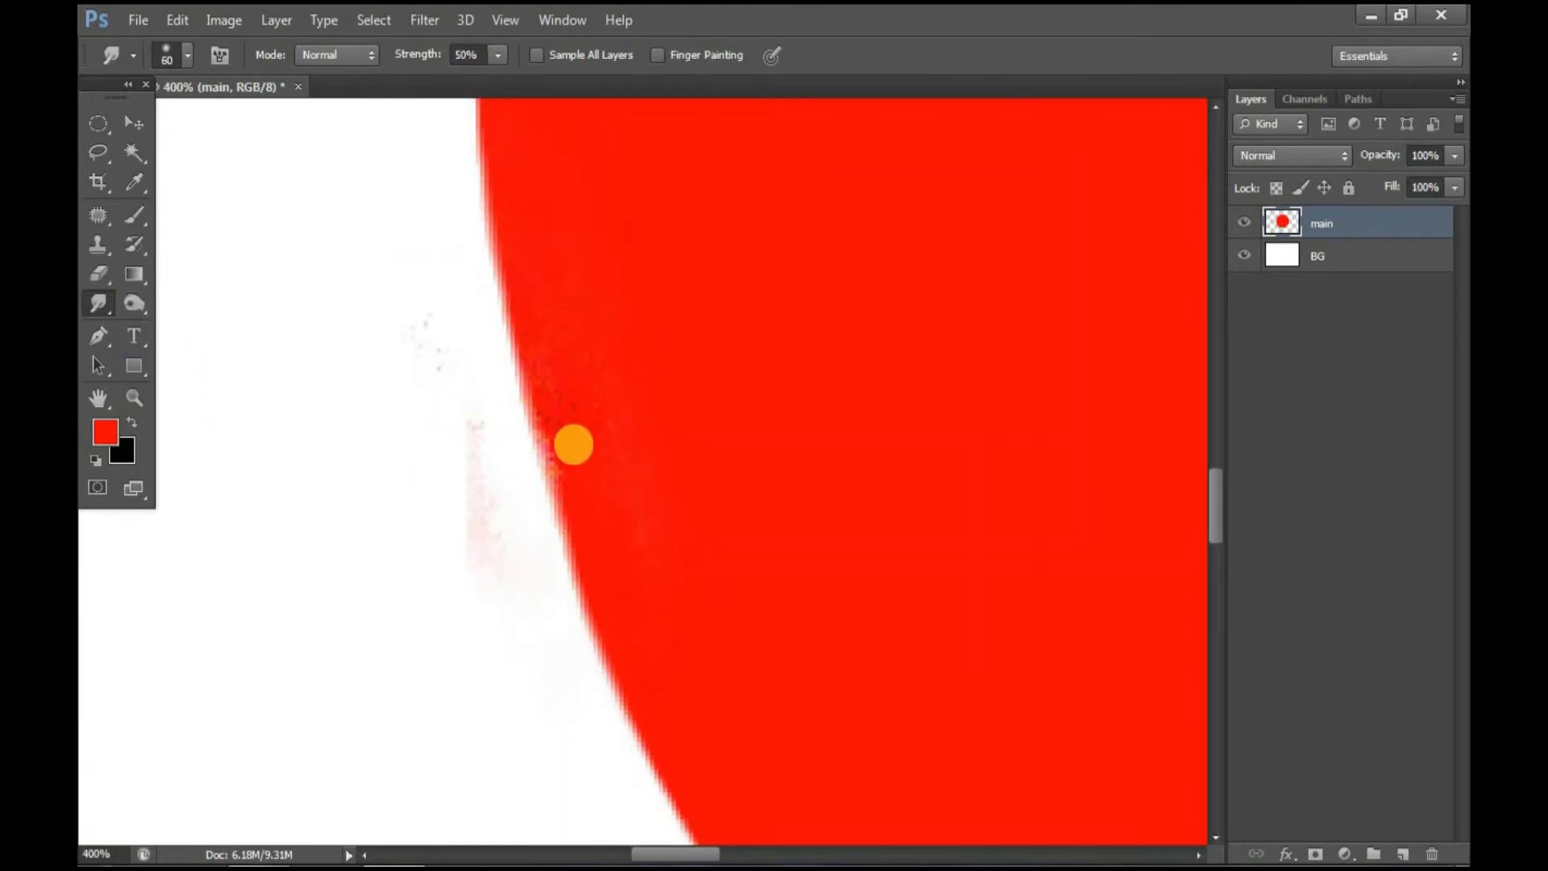
left_click(595, 470, "alt")
left_click(857, 463, "alt")
left_click(857, 462, "alt")
left_click_drag(954, 536, 593, 557)
left_click(613, 541, "alt")
key("bracketleft")
key("bracketleft")
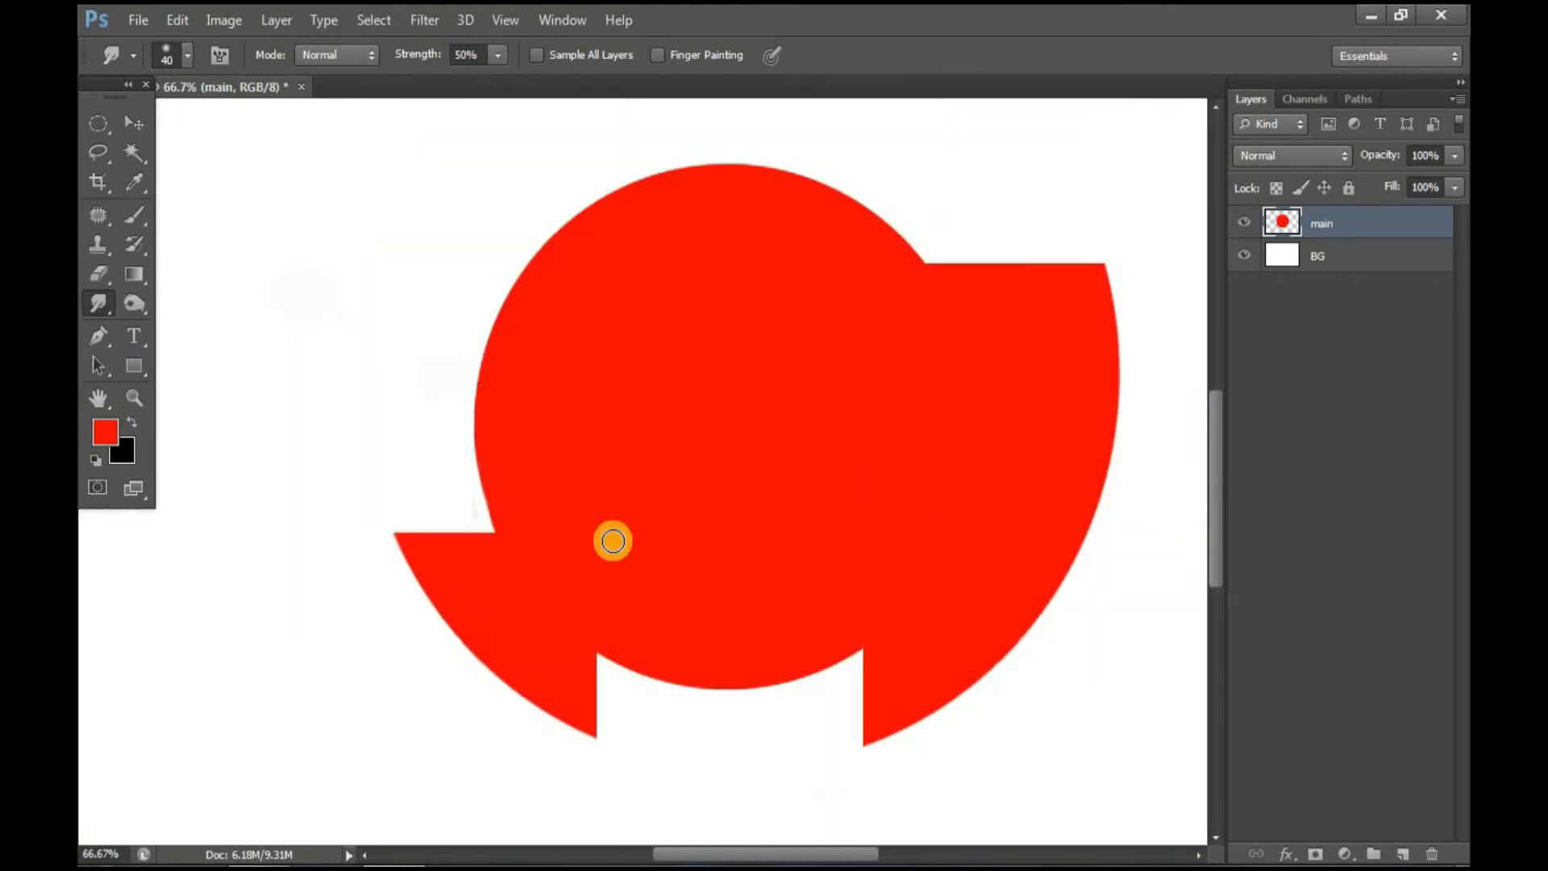
key("ctrl+z")
key("bracketright")
key("bracketright")
key("bracketright")
key("bracketright")
Smudge six short spikes outward along the lower edge of the red circle
left_click_drag(480, 504, 436, 518)
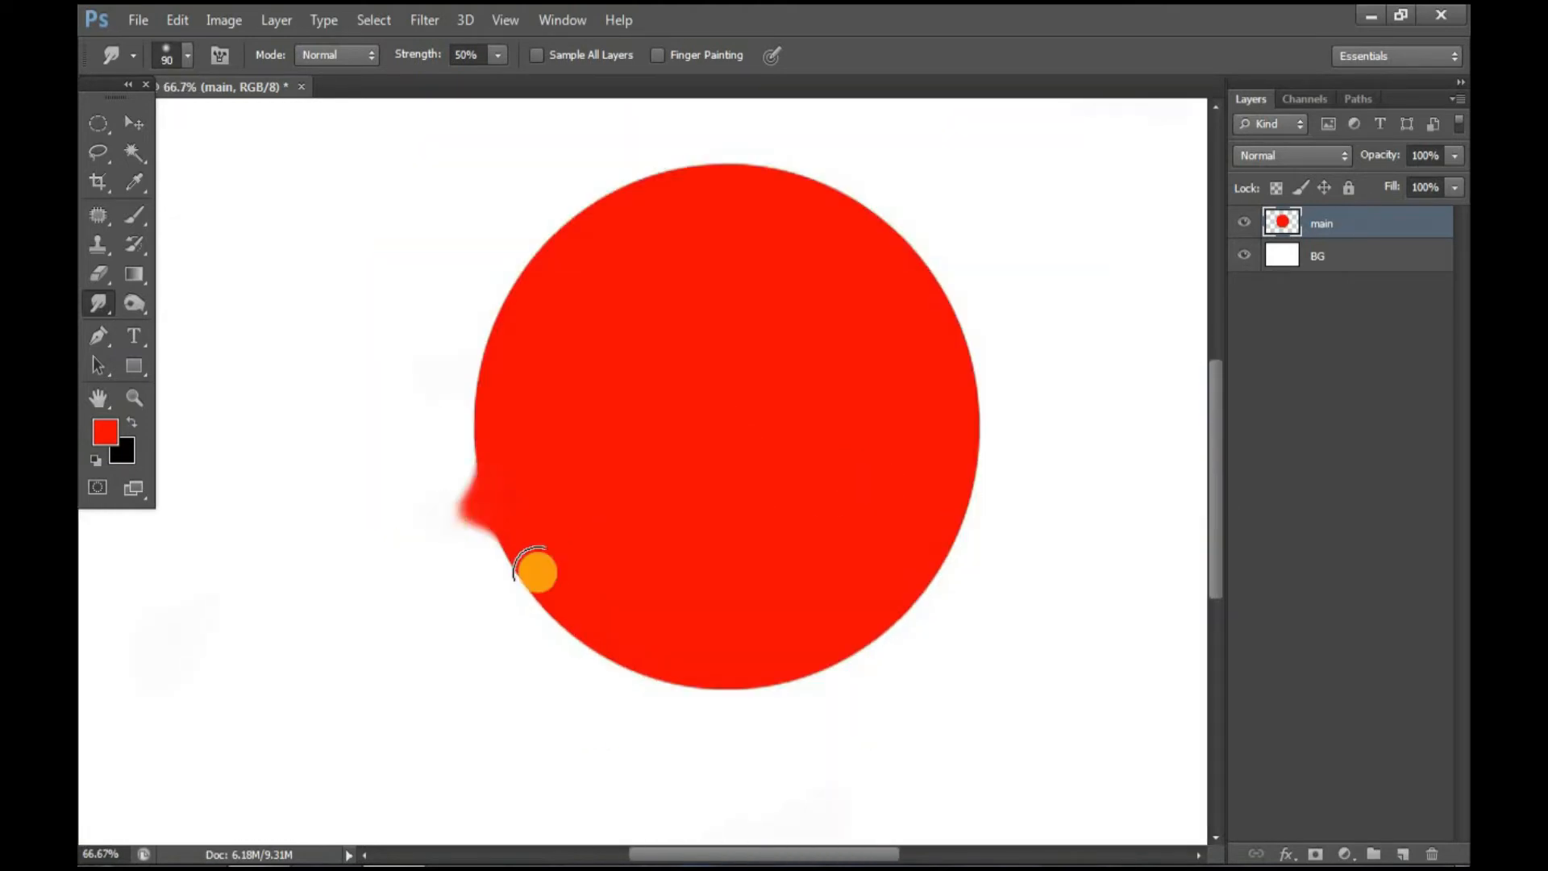
left_click_drag(562, 582, 481, 635)
left_click_drag(617, 625, 617, 710)
left_click_drag(758, 661, 770, 719)
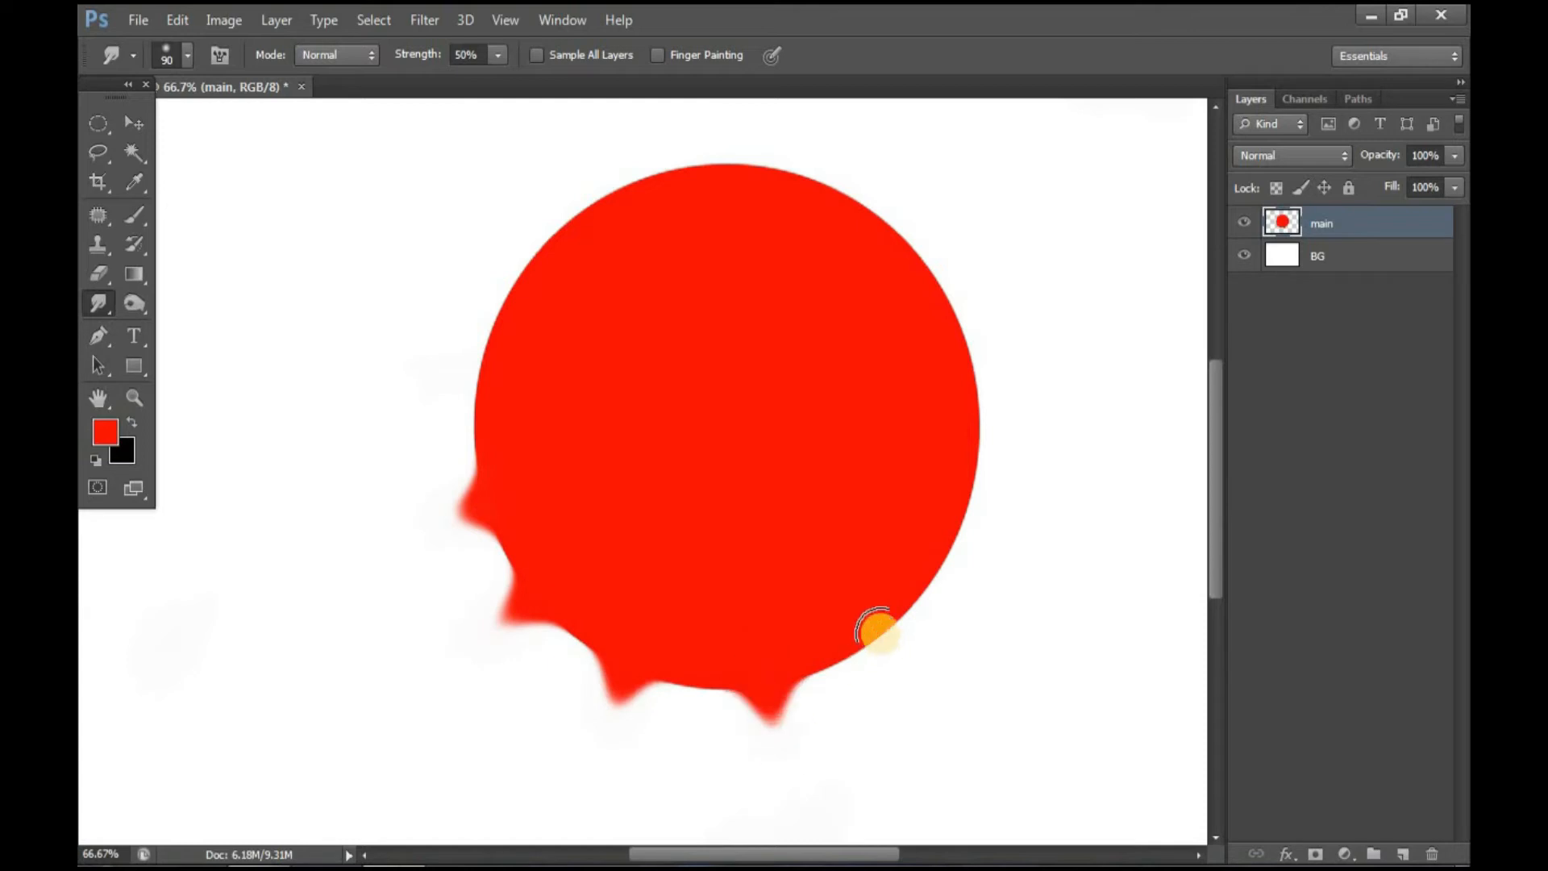
left_click_drag(874, 629, 915, 654)
left_click_drag(946, 529, 988, 557)
Smudge a long horn curling outward from the circle's upper-left edge
scroll(747, 536, "up", 5)
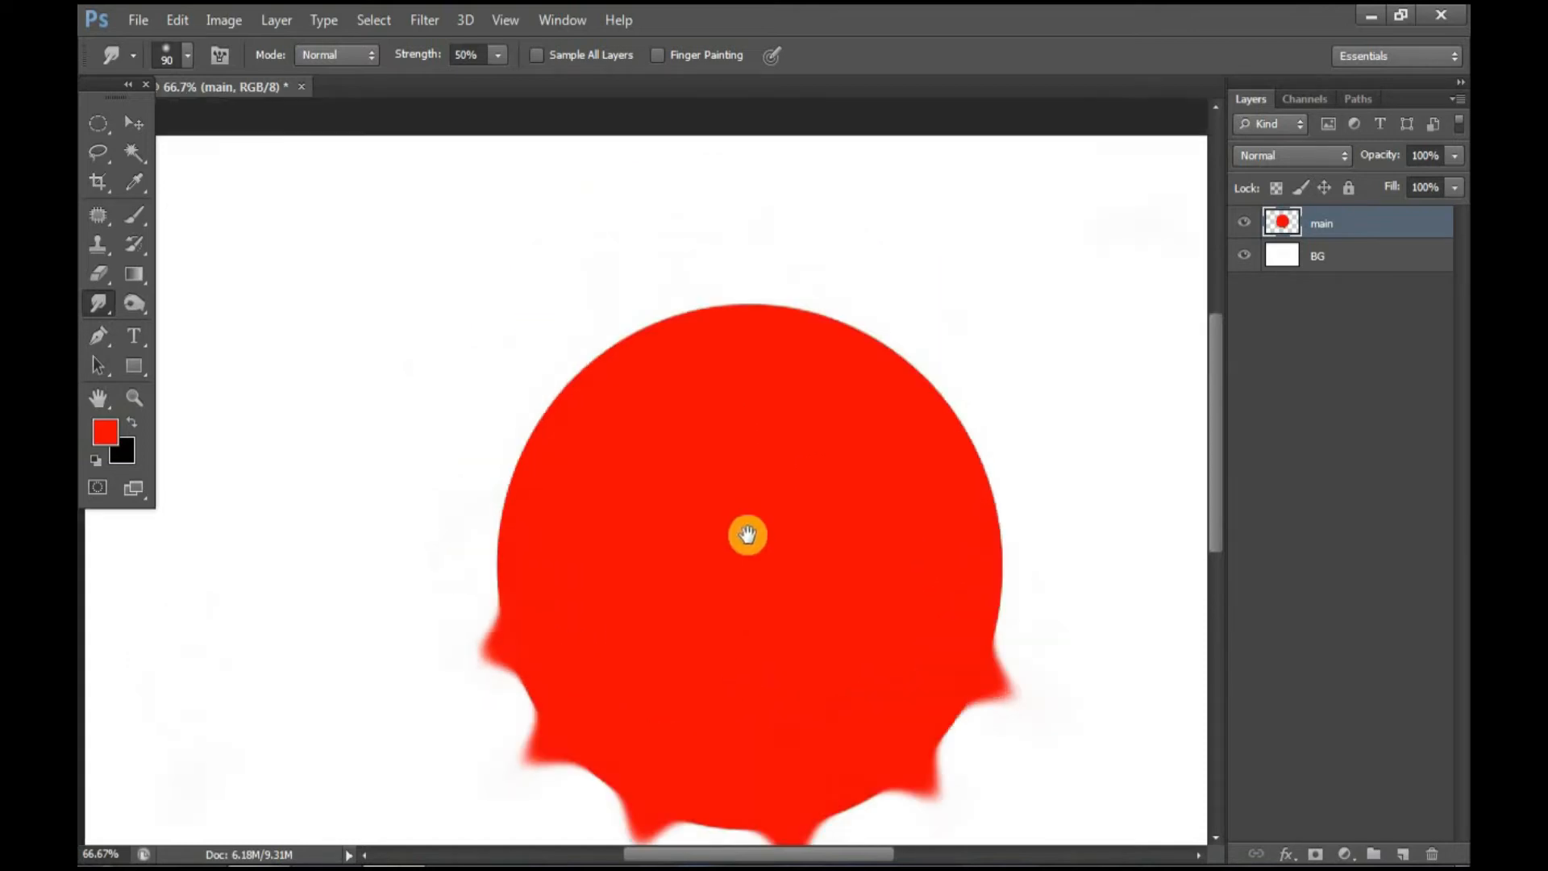
scroll(646, 536, "right", 1)
mouse_move(585, 398)
left_mouse_down()
mouse_move(573, 323)
mouse_move(495, 239)
mouse_move(403, 233)
left_mouse_up()
left_click_drag(571, 339, 394, 234)
mouse_move(555, 306)
left_mouse_down()
mouse_move(489, 251)
mouse_move(350, 319)
mouse_move(414, 346)
left_mouse_up()
mouse_move(480, 279)
left_mouse_down()
mouse_move(470, 385)
mouse_move(444, 302)
mouse_move(479, 316)
mouse_move(500, 287)
left_mouse_up()
Smudge a second curled horn outward from the circle's upper-right edge
scroll(702, 535, "up", 1)
scroll(597, 454, "right", 2)
mouse_move(598, 456)
left_mouse_down()
mouse_move(659, 295)
mouse_move(618, 440)
mouse_move(652, 365)
mouse_move(656, 404)
mouse_move(616, 436)
mouse_move(686, 321)
left_mouse_up()
left_click_drag(615, 412, 687, 301)
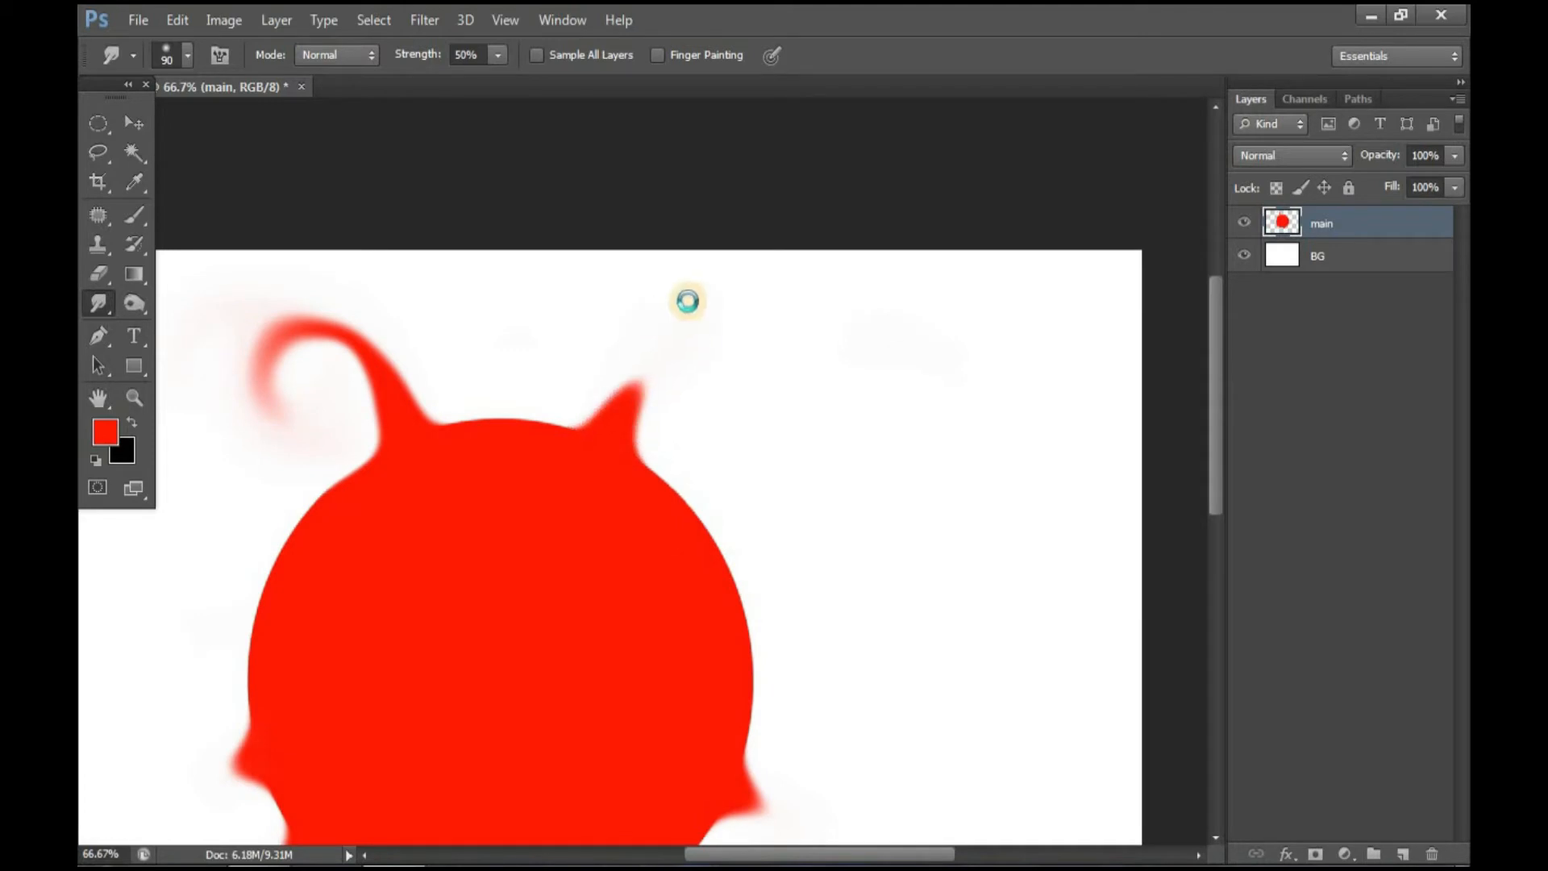
mouse_move(625, 393)
left_mouse_down()
mouse_move(674, 328)
mouse_move(701, 330)
mouse_move(724, 410)
mouse_move(704, 421)
mouse_move(705, 380)
mouse_move(681, 407)
left_mouse_up()
Activate the Burn tool and replace it with the Dodge tool
left_click_drag(472, 634, 806, 494)
scroll(806, 494, "down", 2)
scroll(719, 469, "up", 1)
left_click(134, 303)
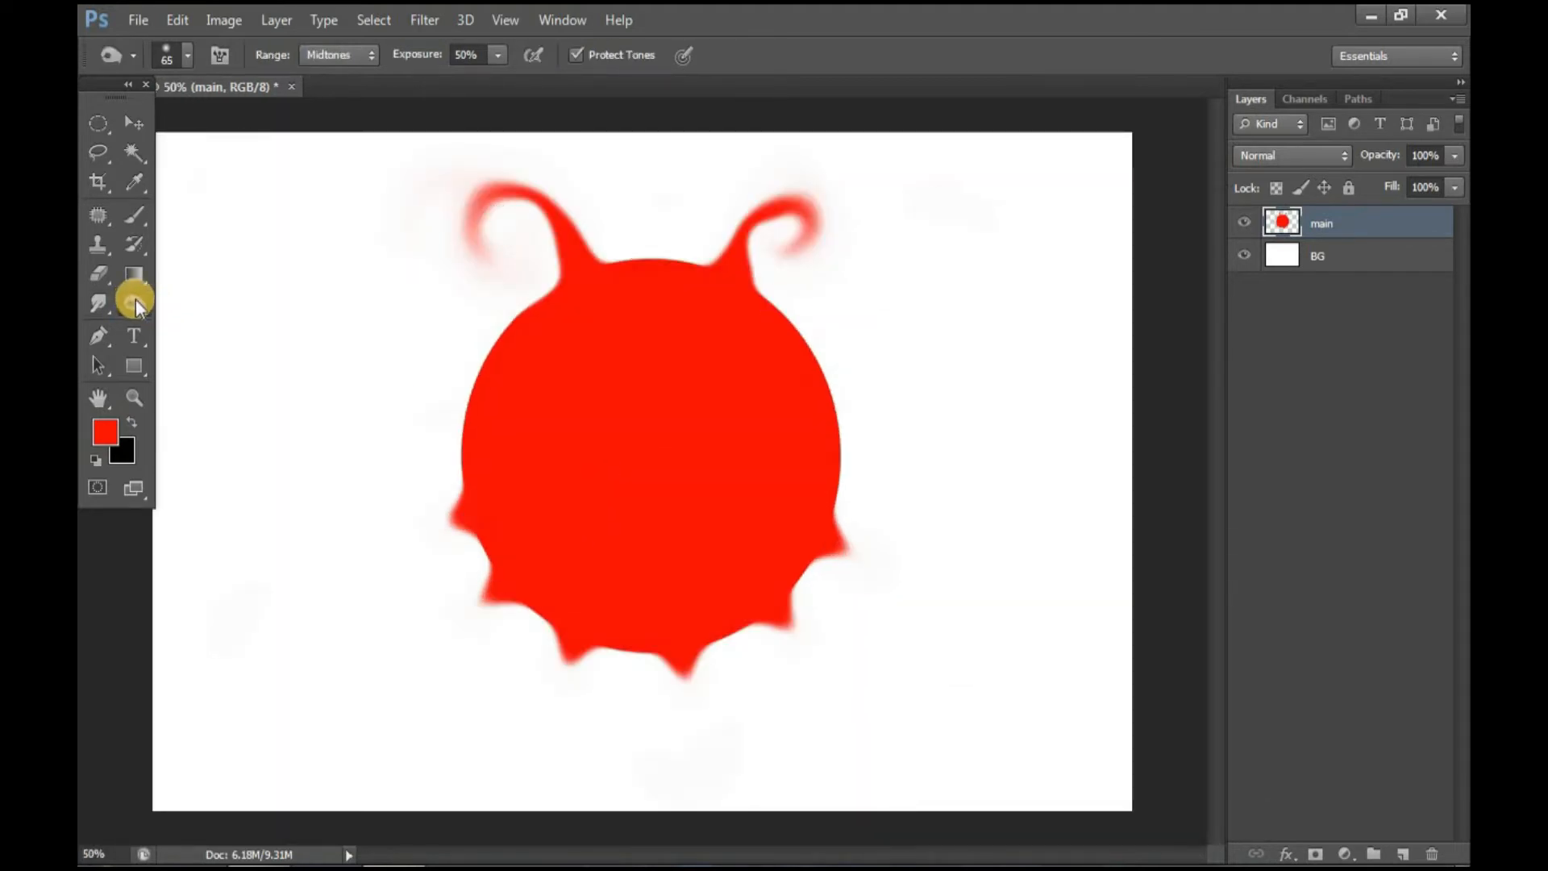
left_click_drag(144, 308, 226, 302)
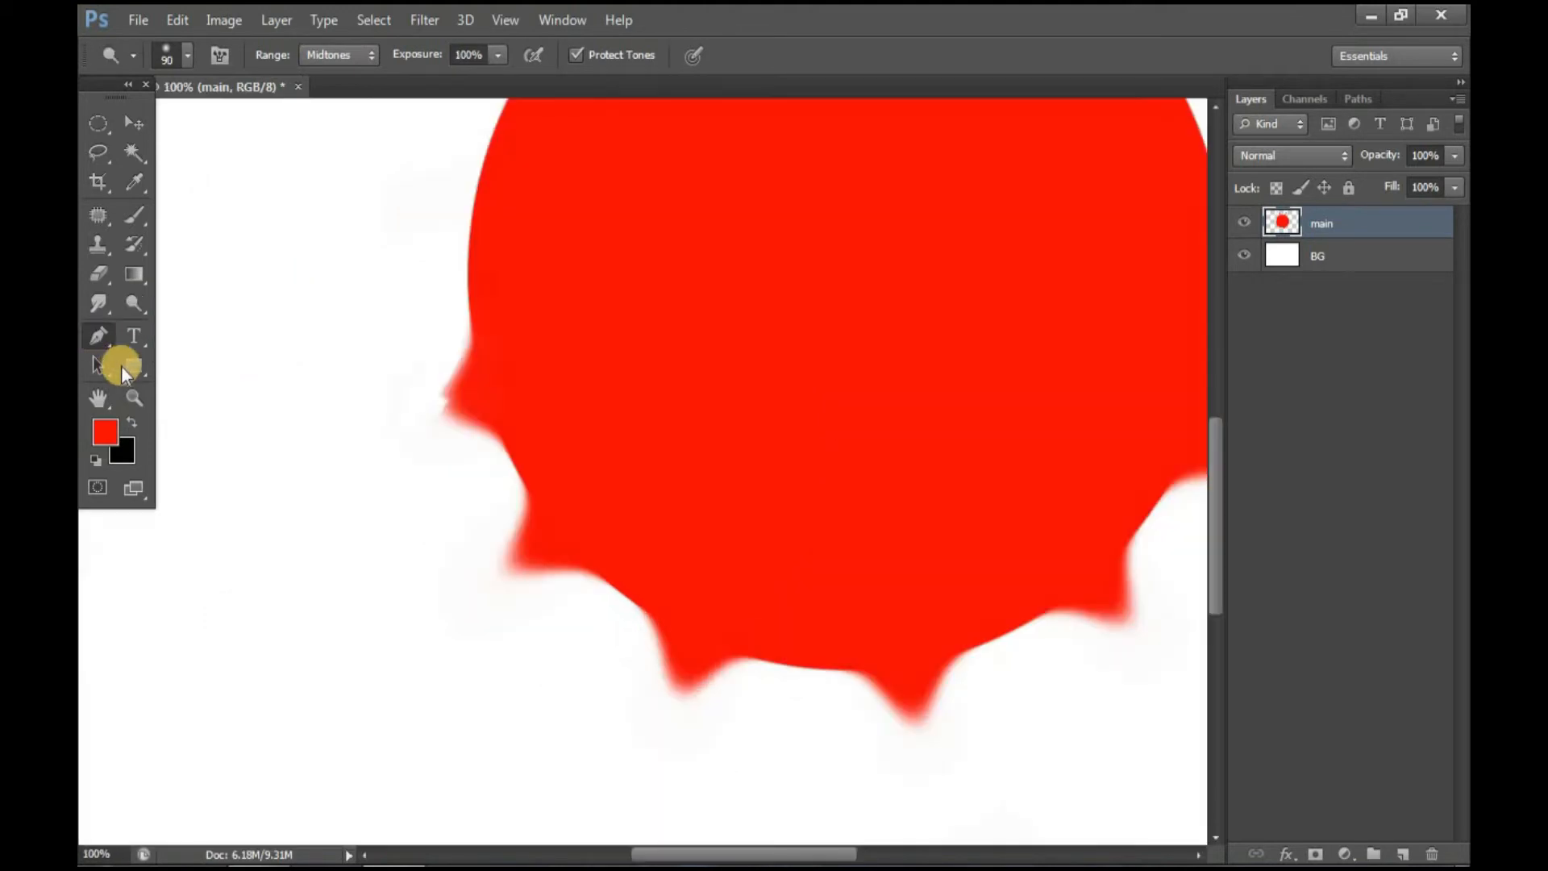
Draw a closed four-point path with the Pen tool around the whole horned red shape
left_click(100, 338)
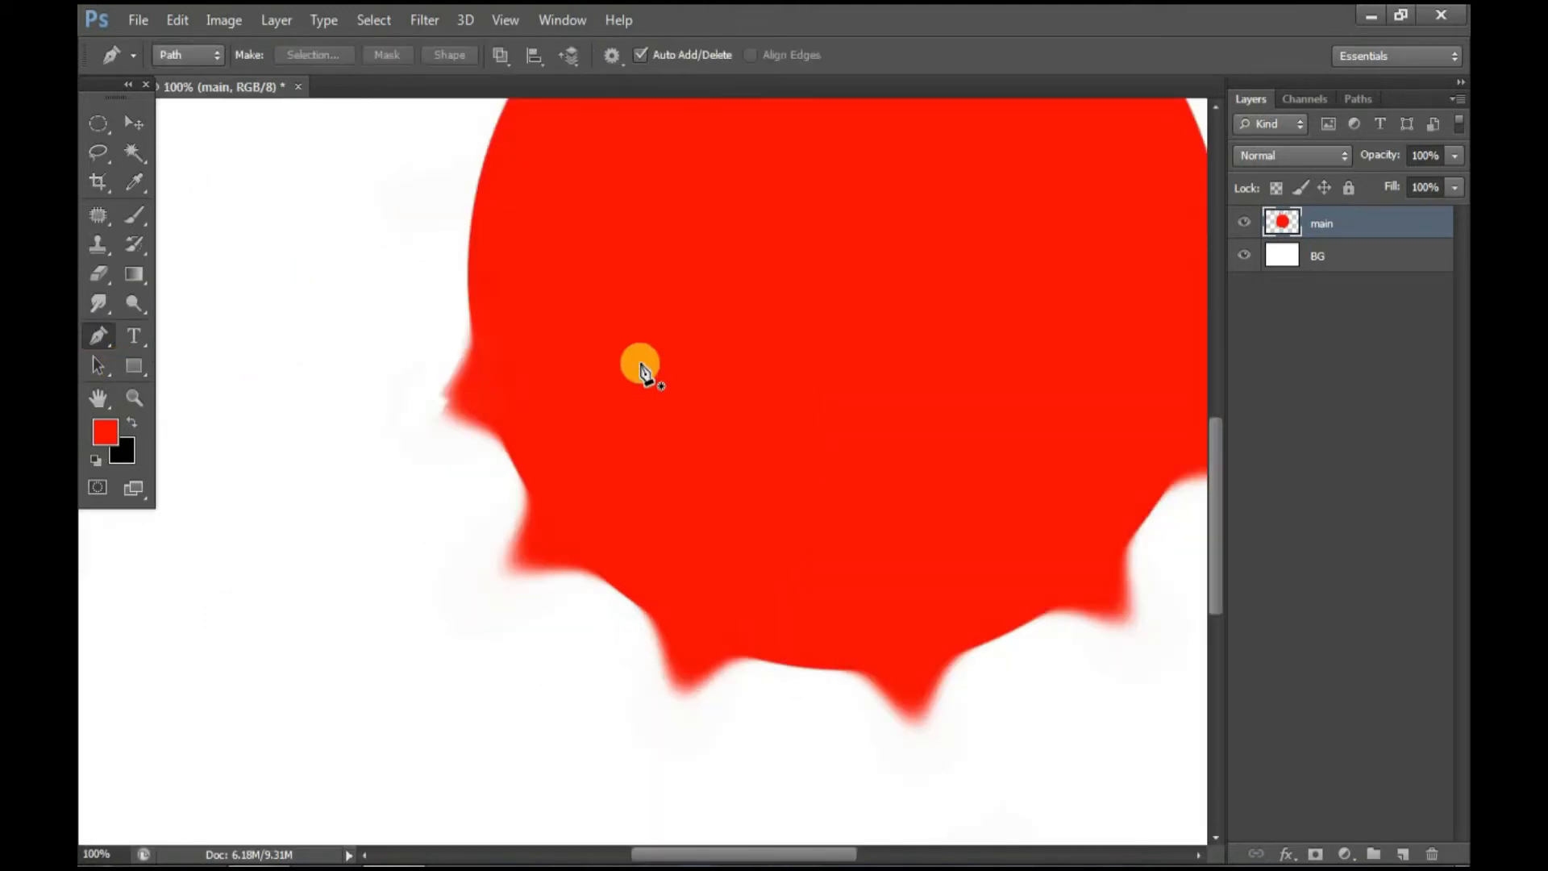
left_click_drag(721, 211, 518, 421)
left_click(657, 392, "alt")
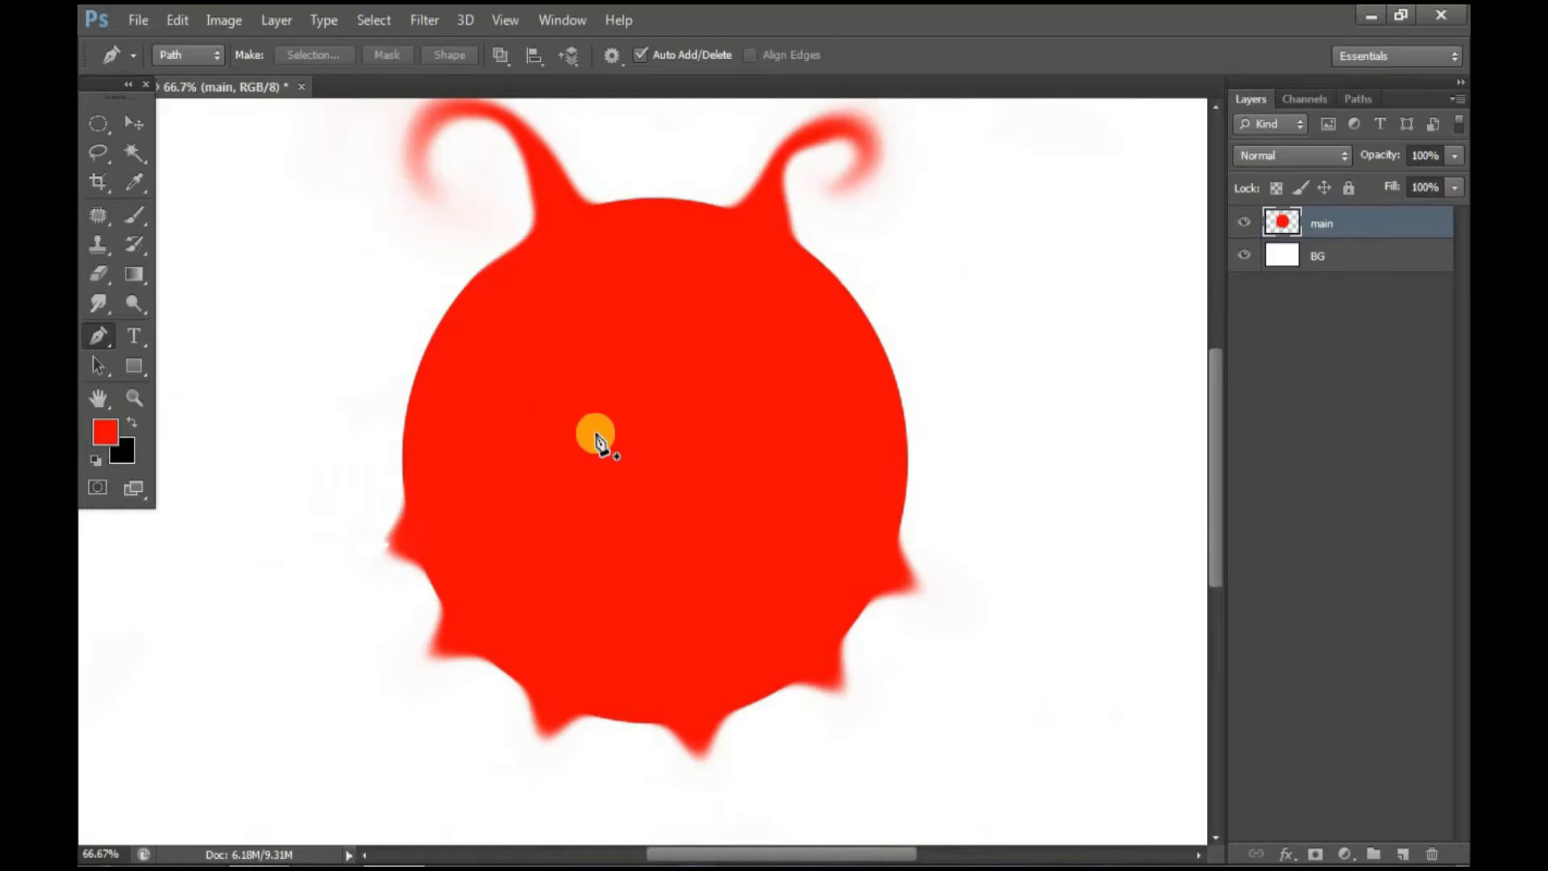
left_click_drag(648, 405, 657, 450)
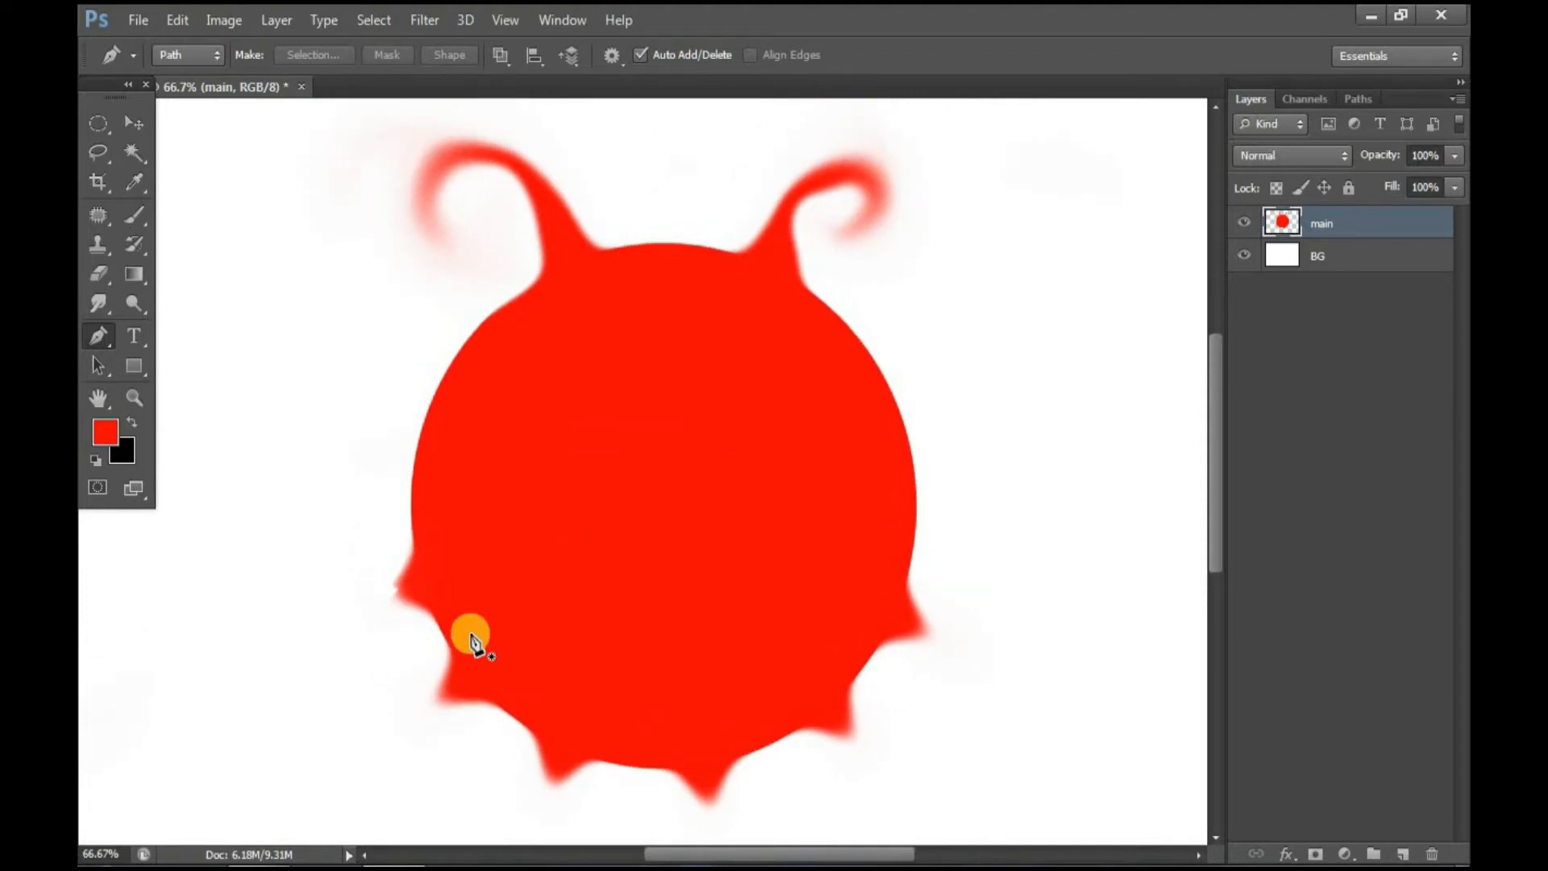
left_click(991, 809)
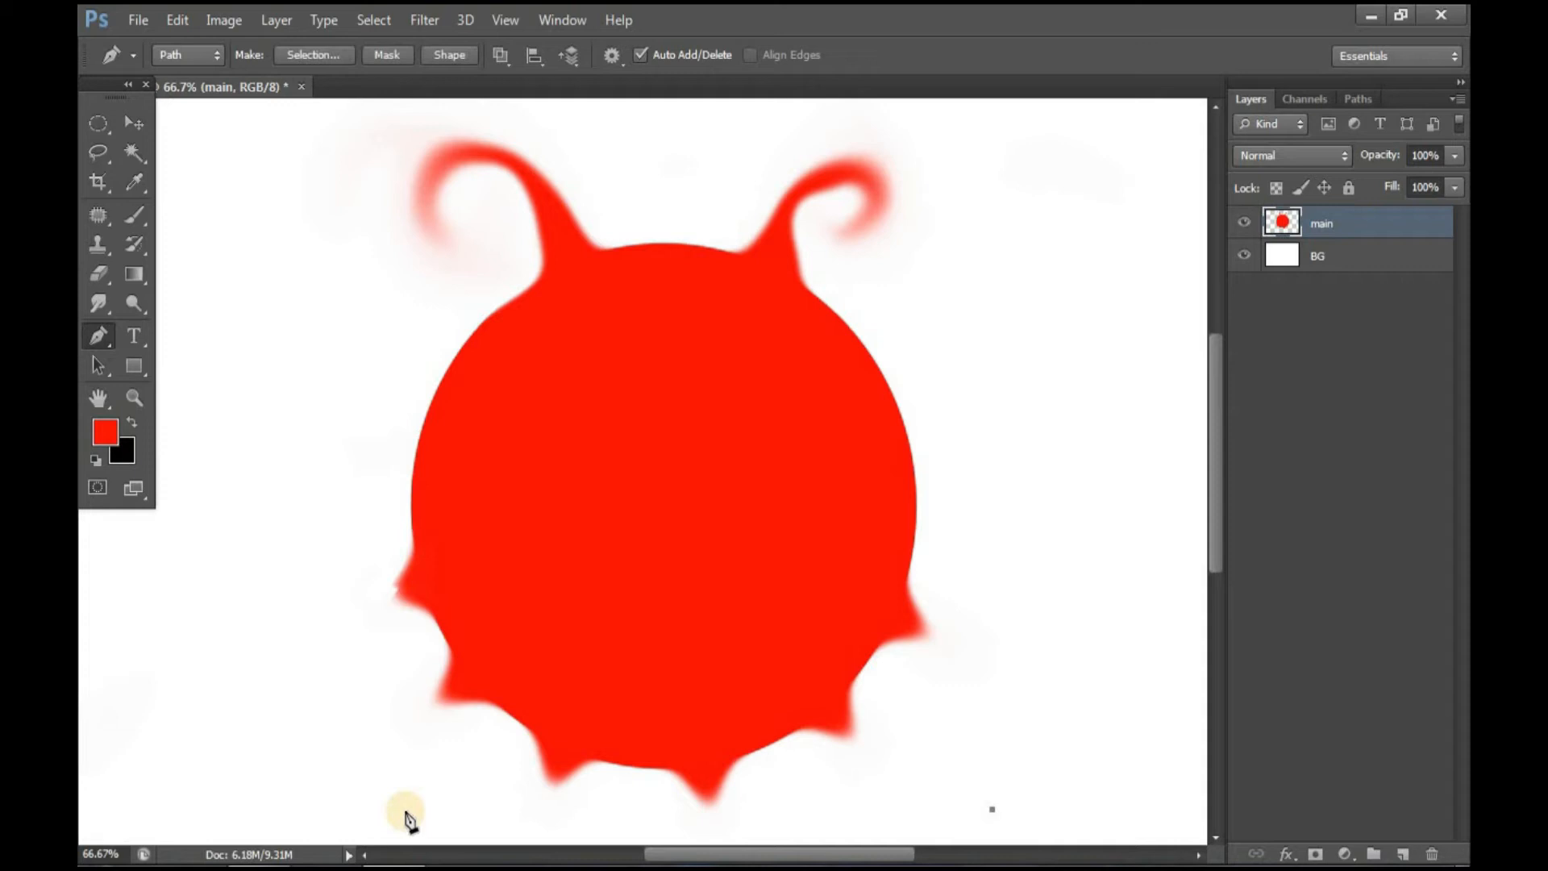
left_click(317, 801)
left_click(329, 117)
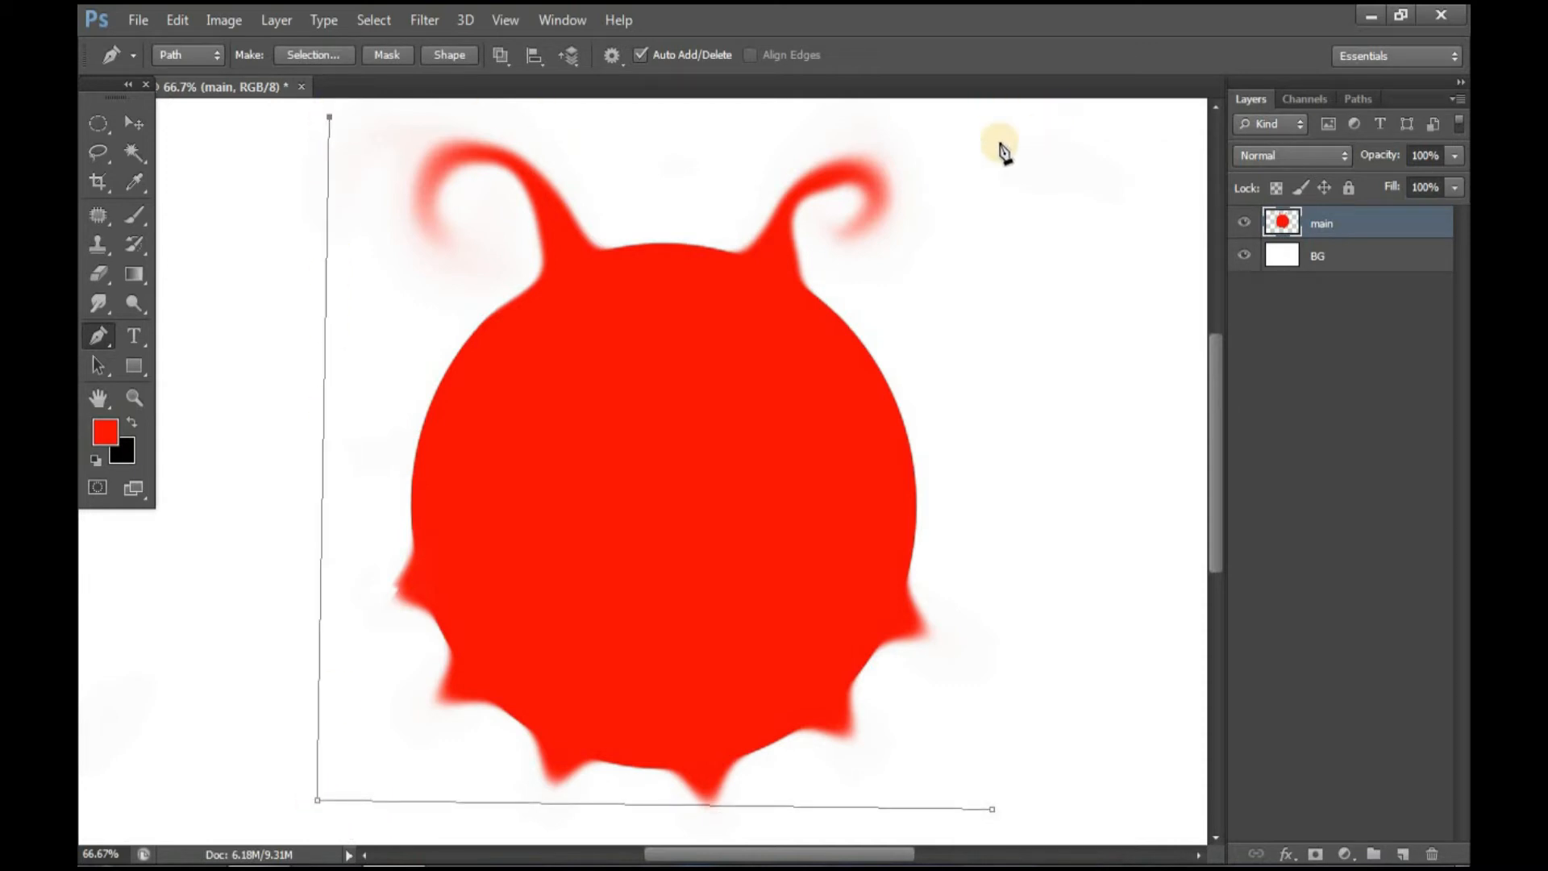
left_click(998, 135)
left_click(992, 810)
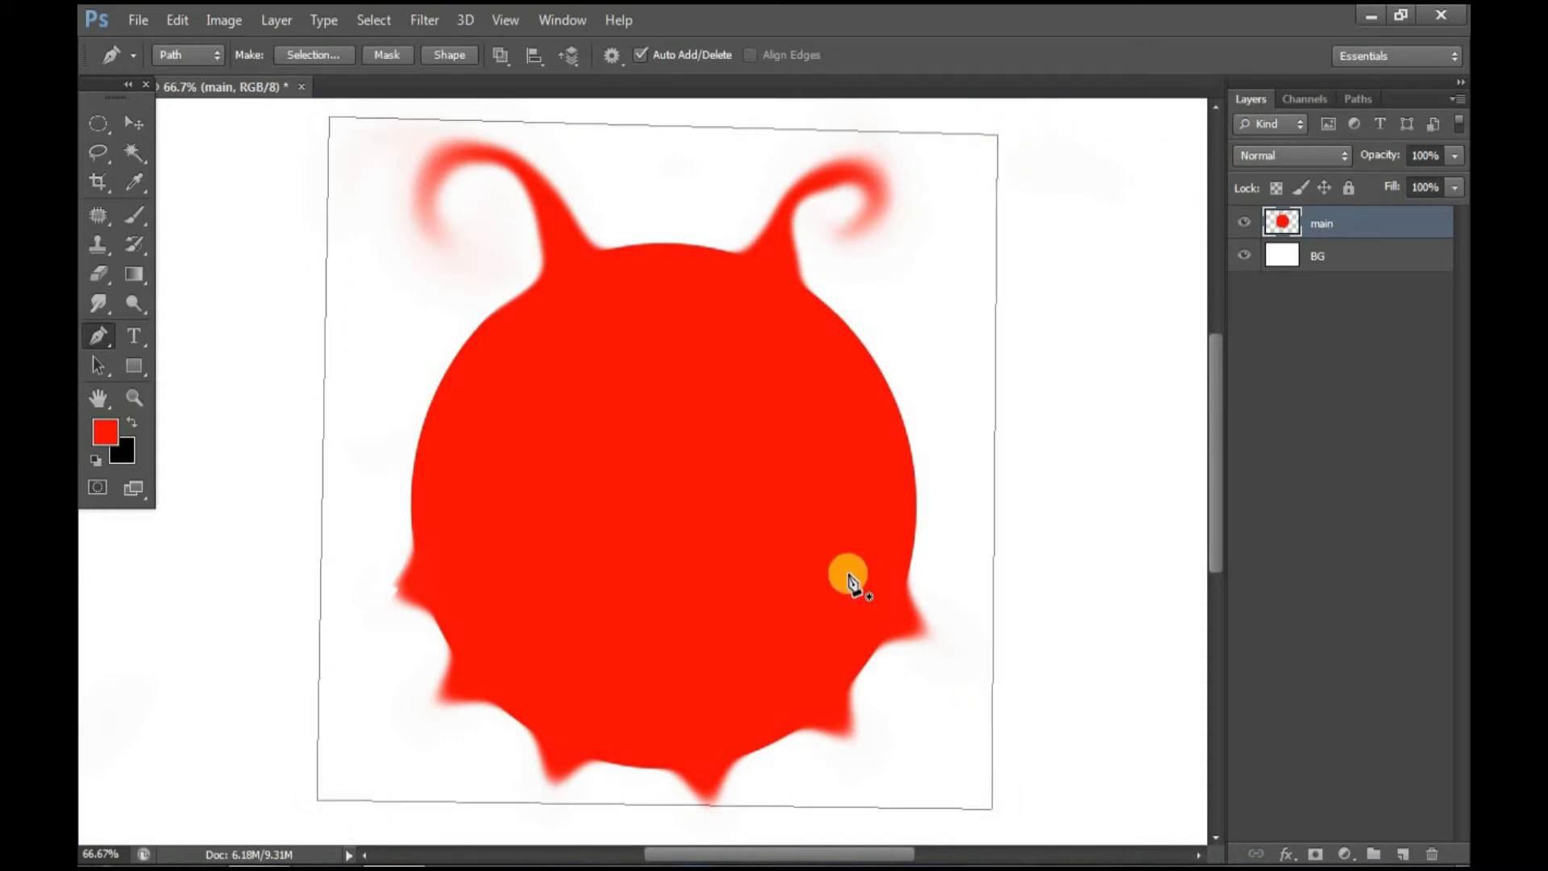
Convert the closed path around the red shape into a new anti-aliased selection with a 1-pixel feather radius
left_click(713, 446, "alt")
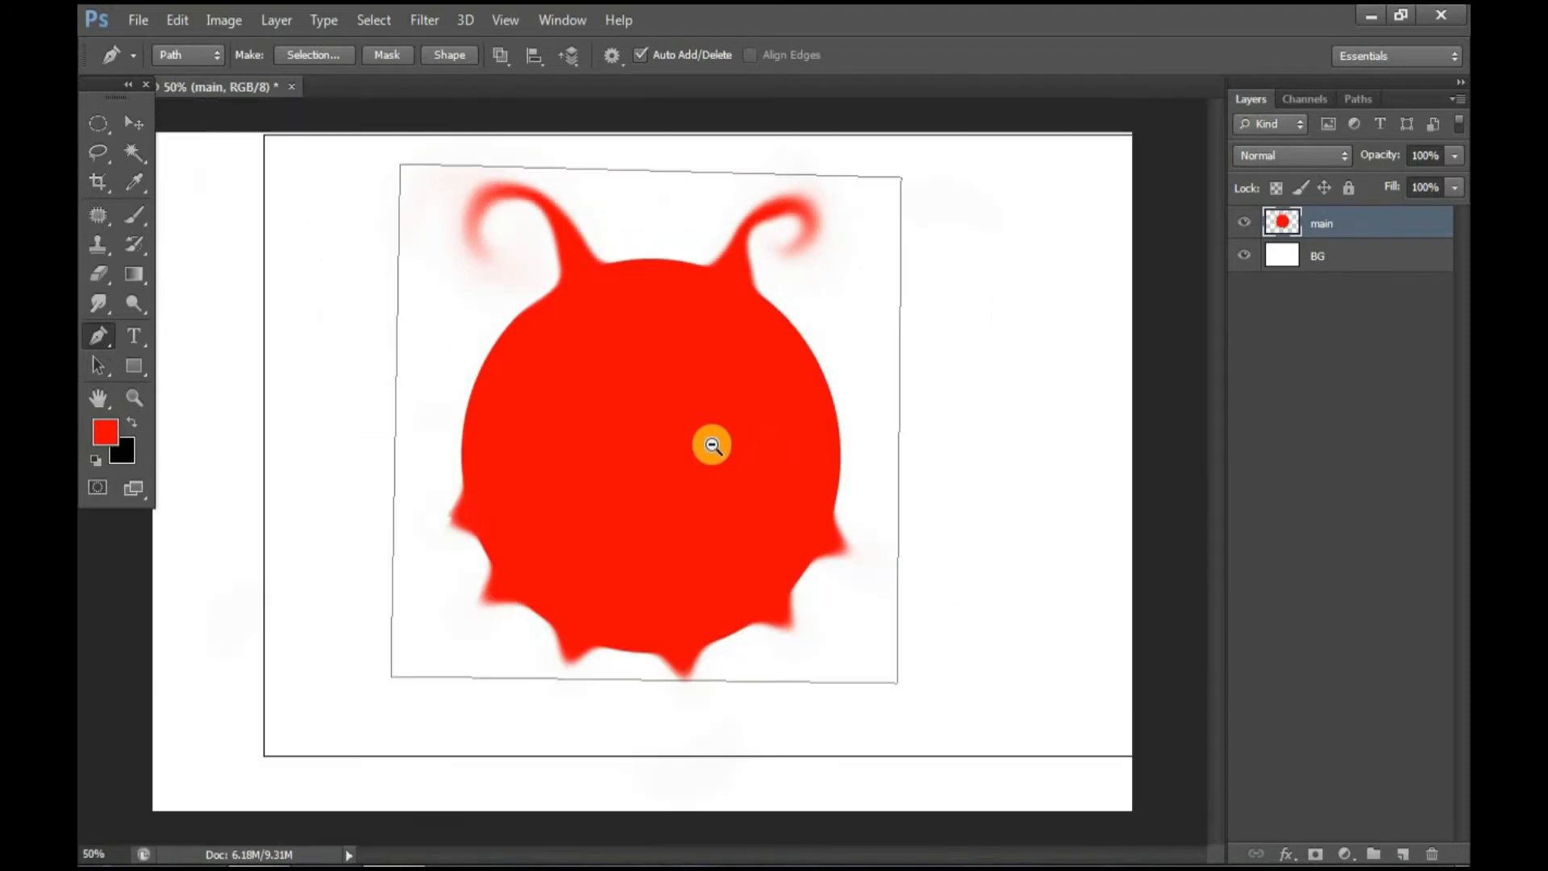
left_click(713, 446, "alt")
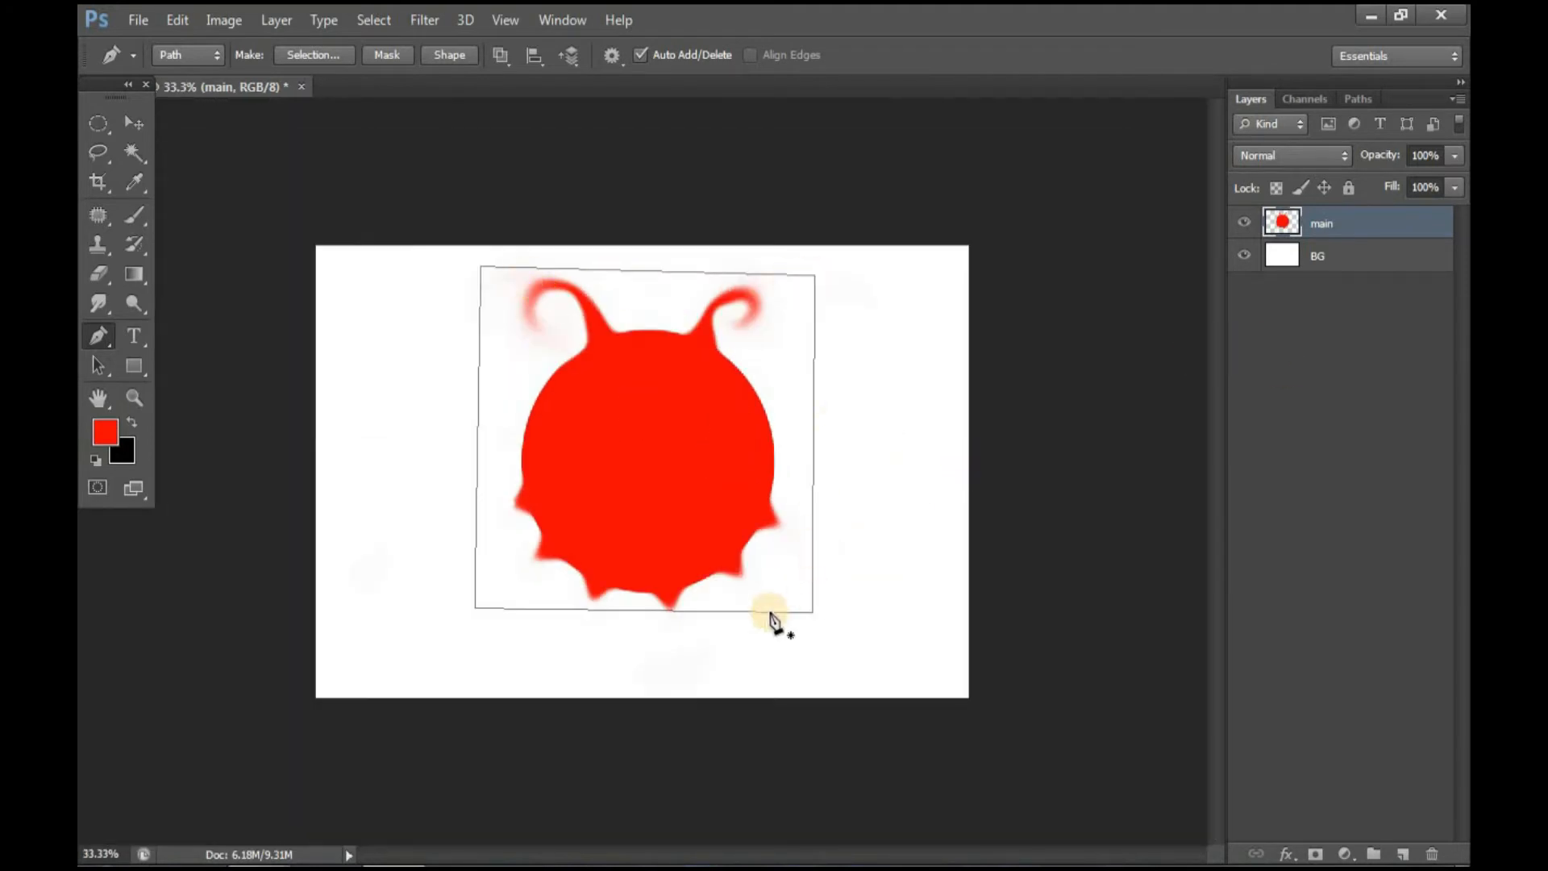
right_click(615, 336)
left_click(715, 447)
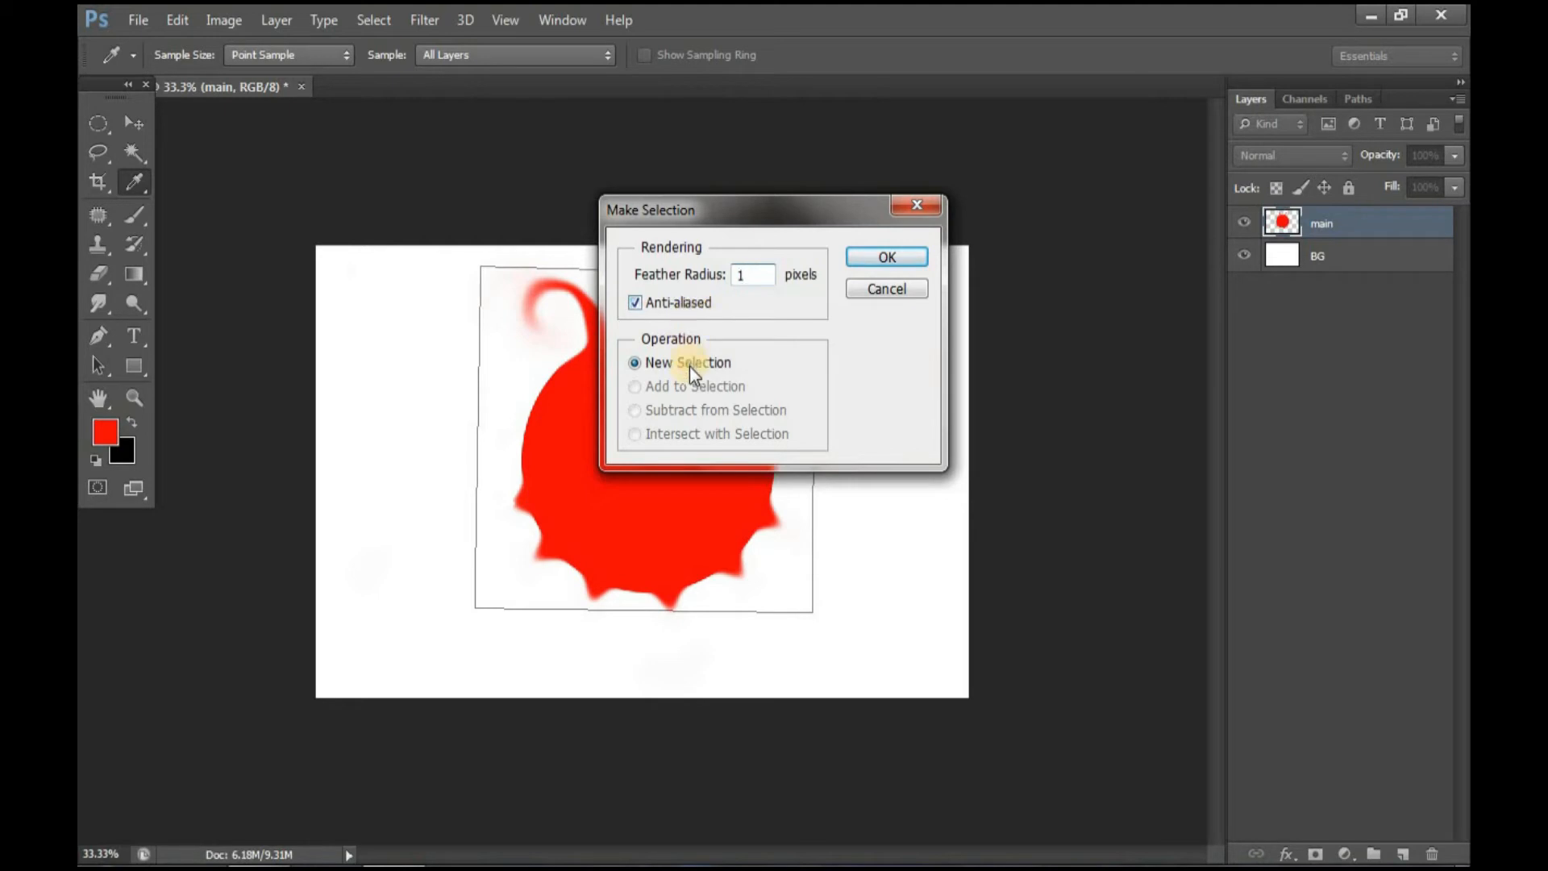
left_click(889, 255)
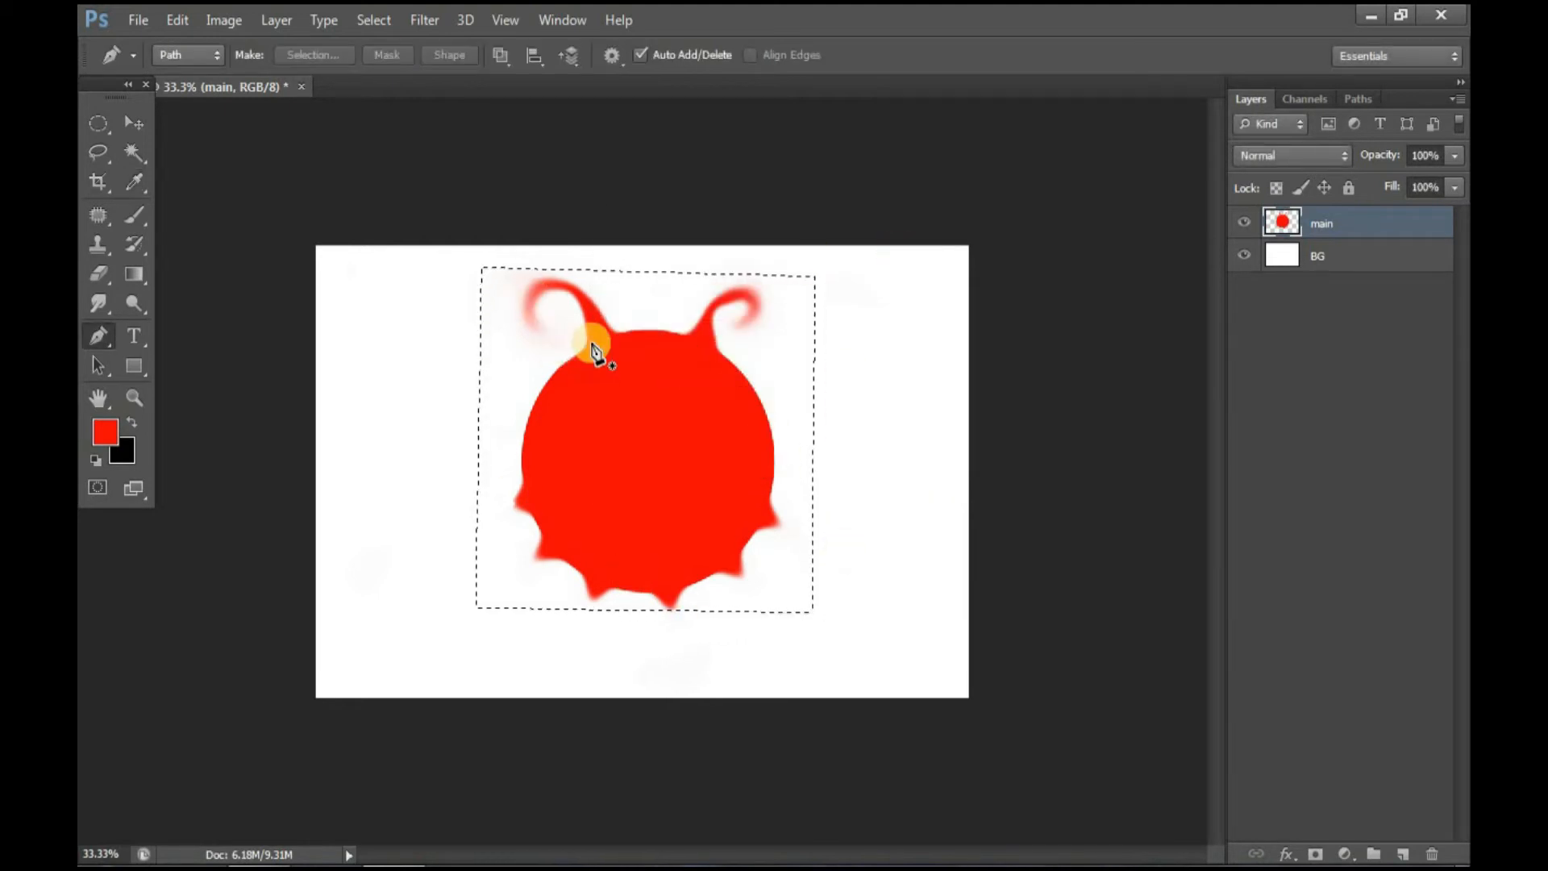
Create a new document with a black background using the preset settings
left_click(135, 18)
left_click(169, 45)
key("Return")
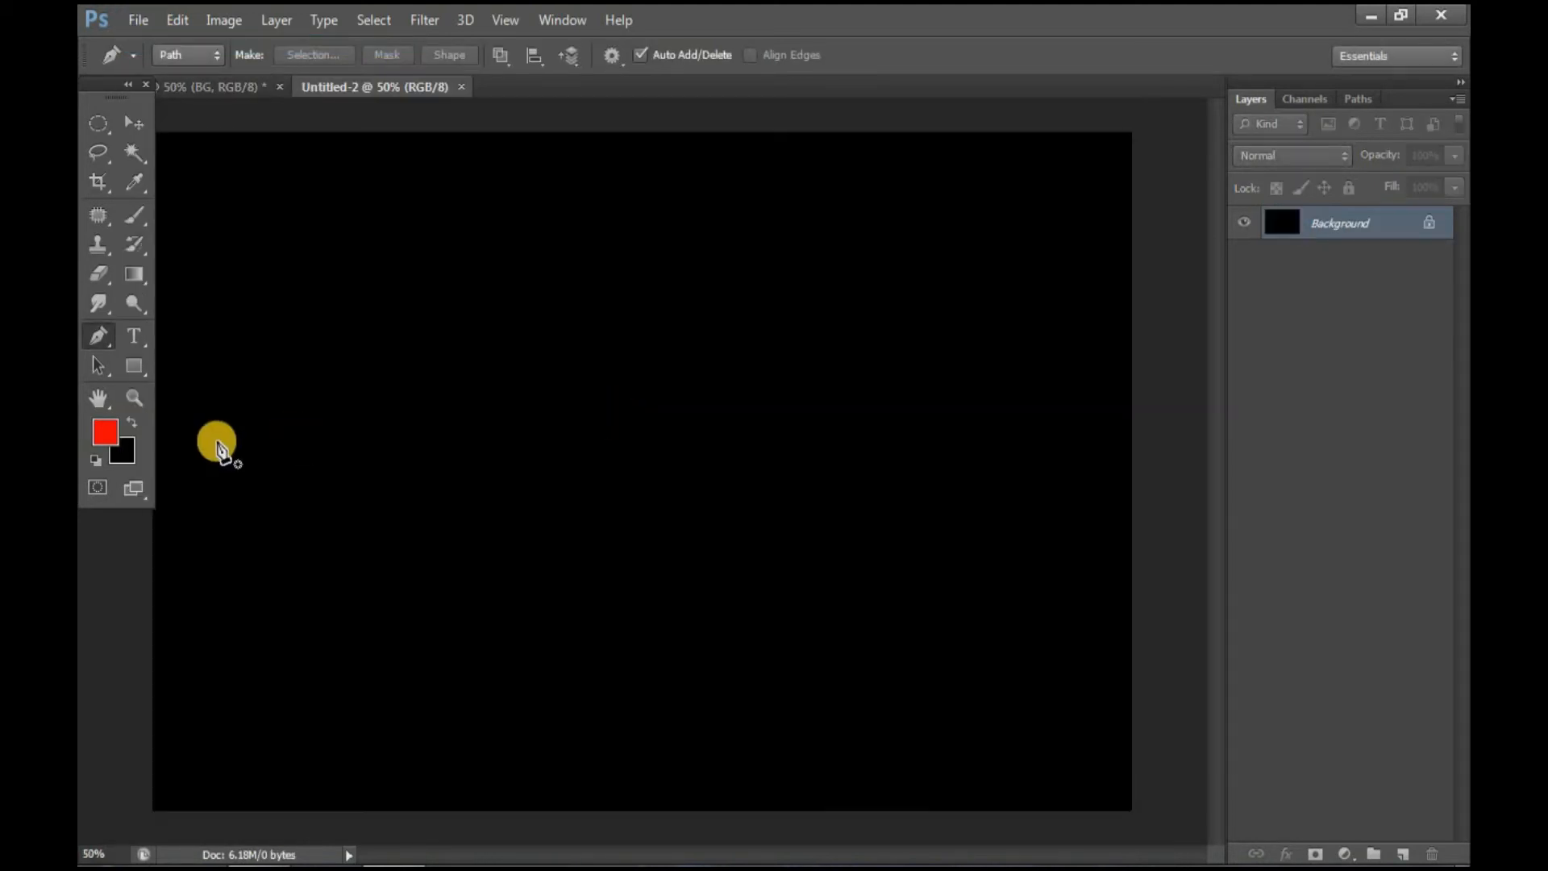
Float both documents in separate windows, arrange them side by side and fit each image inside its window
left_click_drag(375, 86, 951, 137)
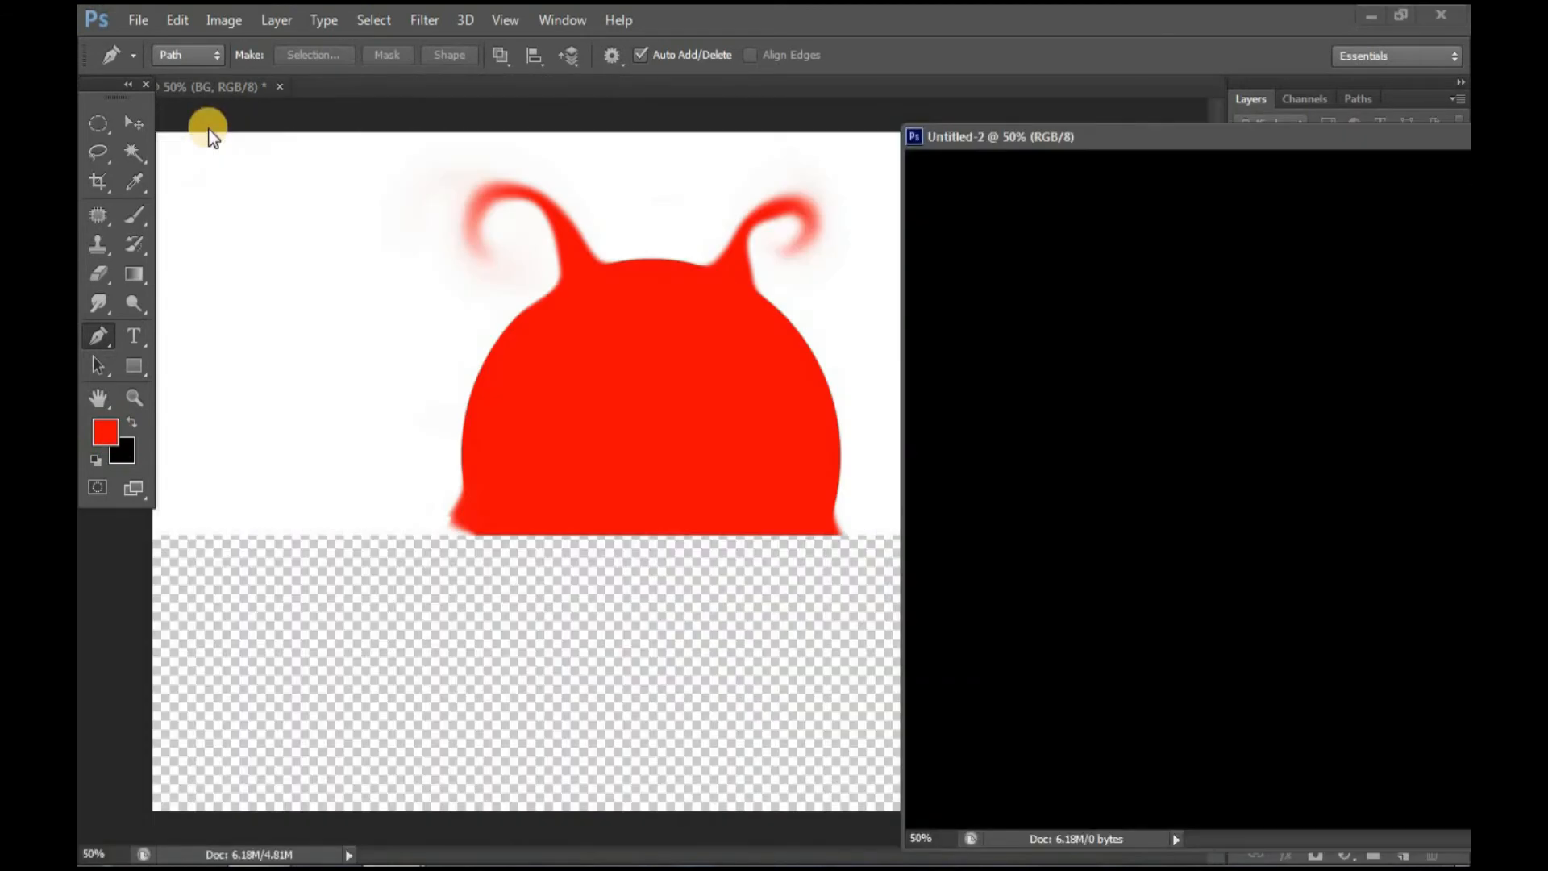
left_click_drag(427, 167, 543, 173)
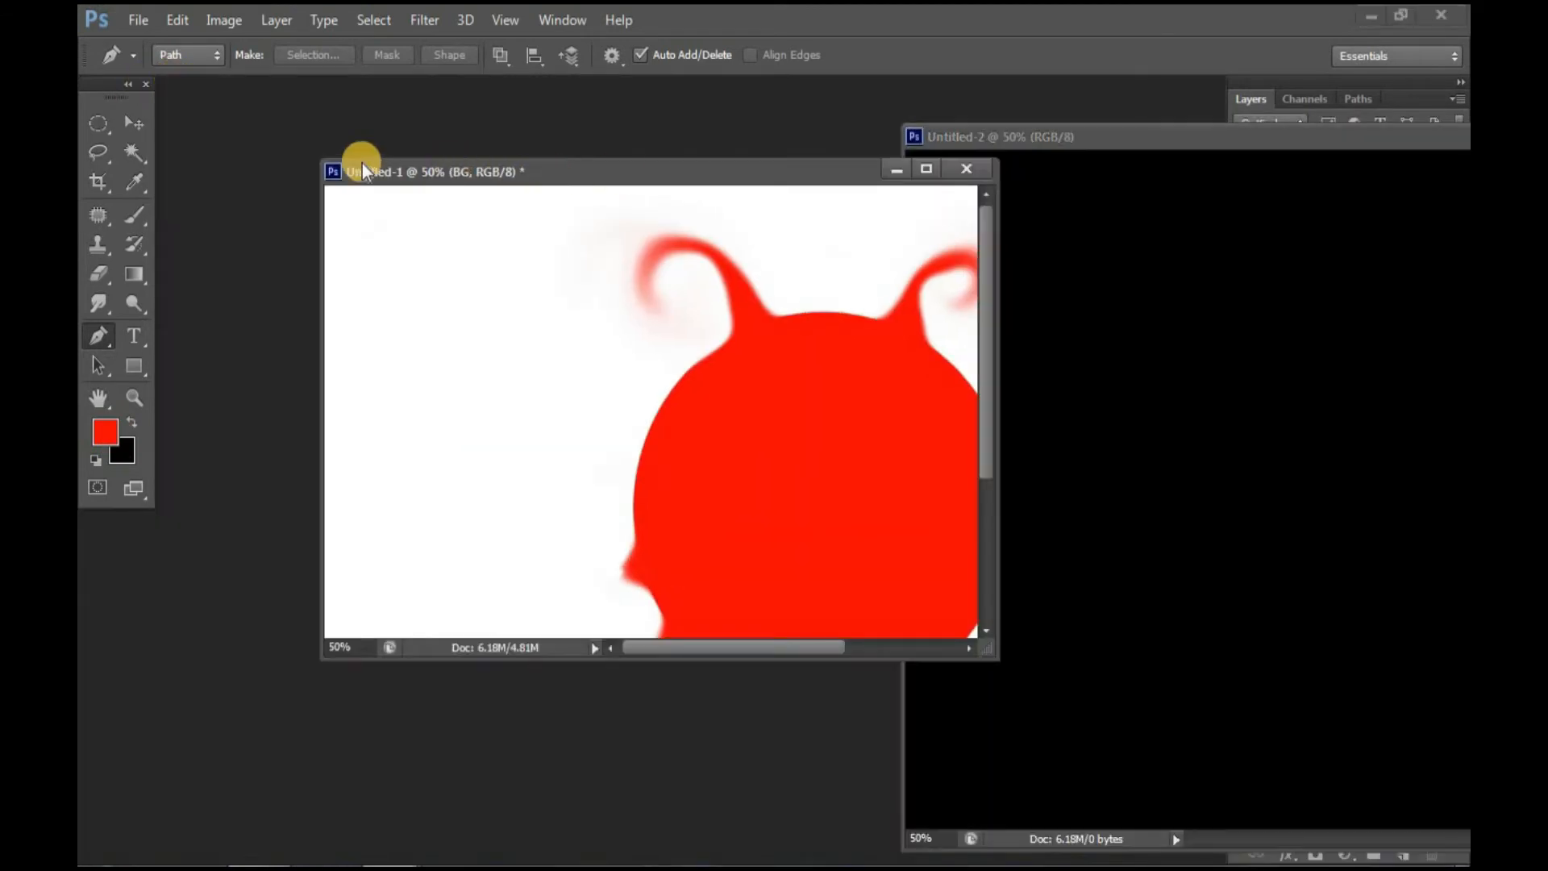
left_click_drag(361, 170, 89, 161)
left_click_drag(945, 133, 768, 235)
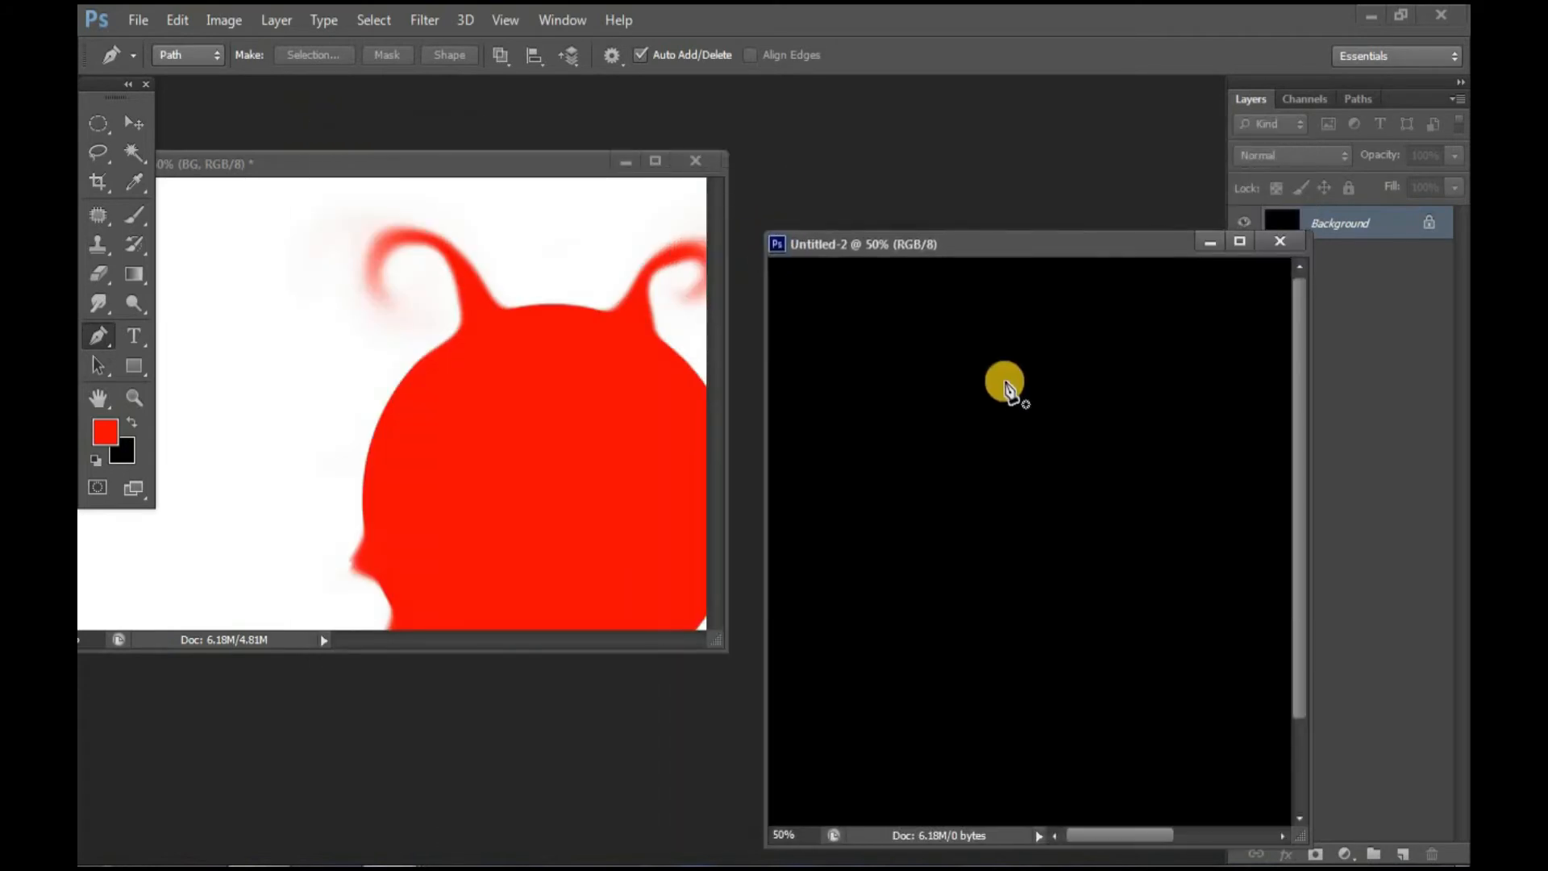
left_click(1077, 408, "alt")
left_click_drag(1073, 252, 1020, 171)
left_click(581, 346)
left_click(484, 426, "alt")
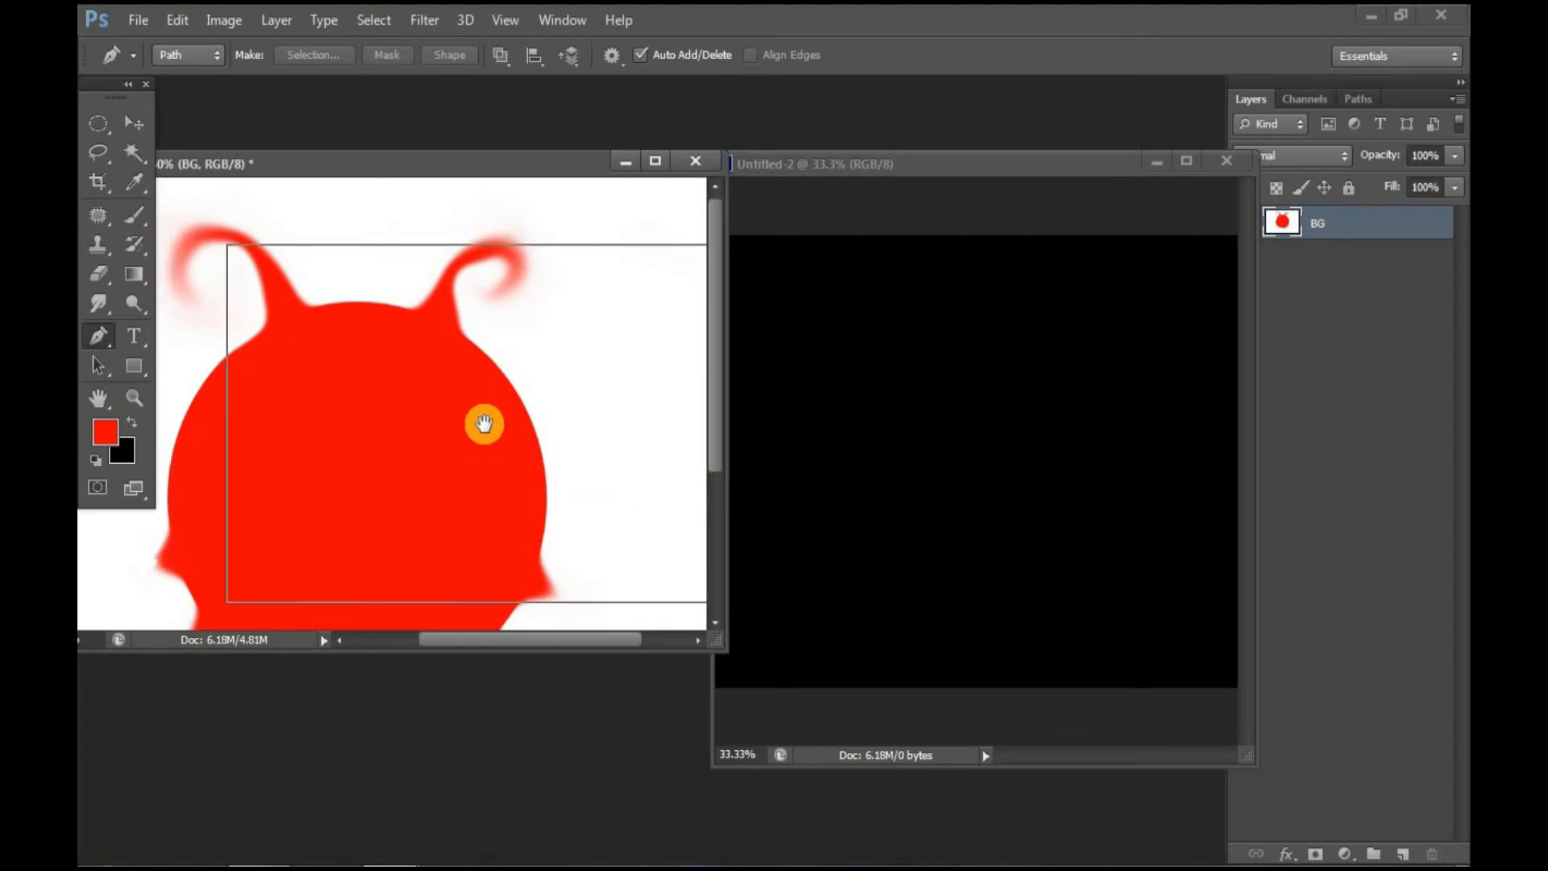
left_click(449, 431, "alt")
left_click(390, 414, "alt")
Copy the main layer's red horned shape from Untitled-1 into Untitled-2 with the Move tool
left_click(131, 125)
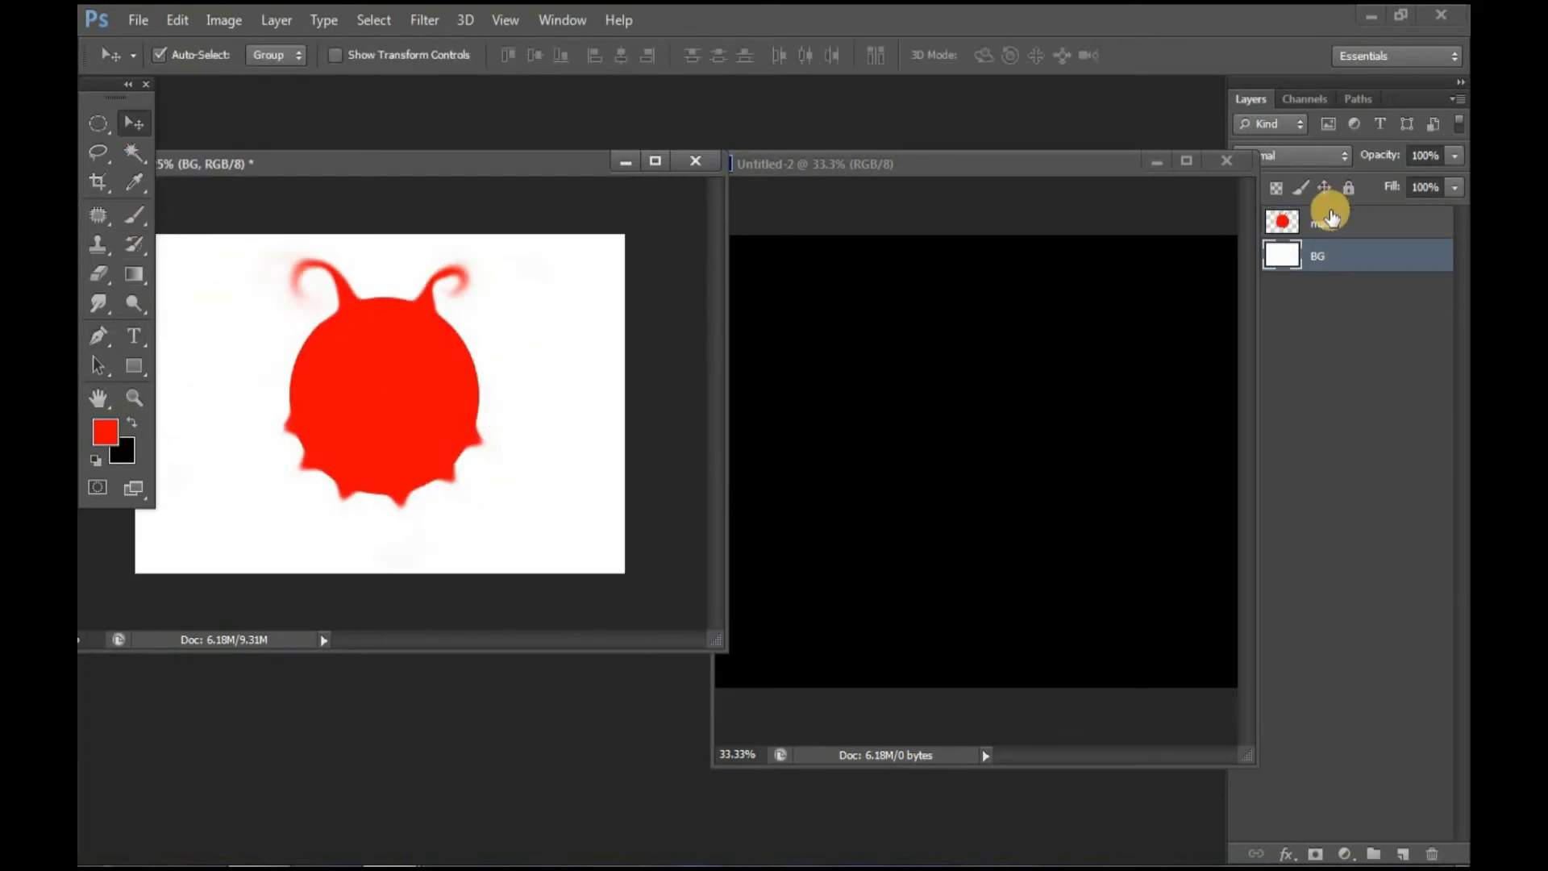
left_click(1300, 220)
left_click_drag(477, 363, 1037, 525)
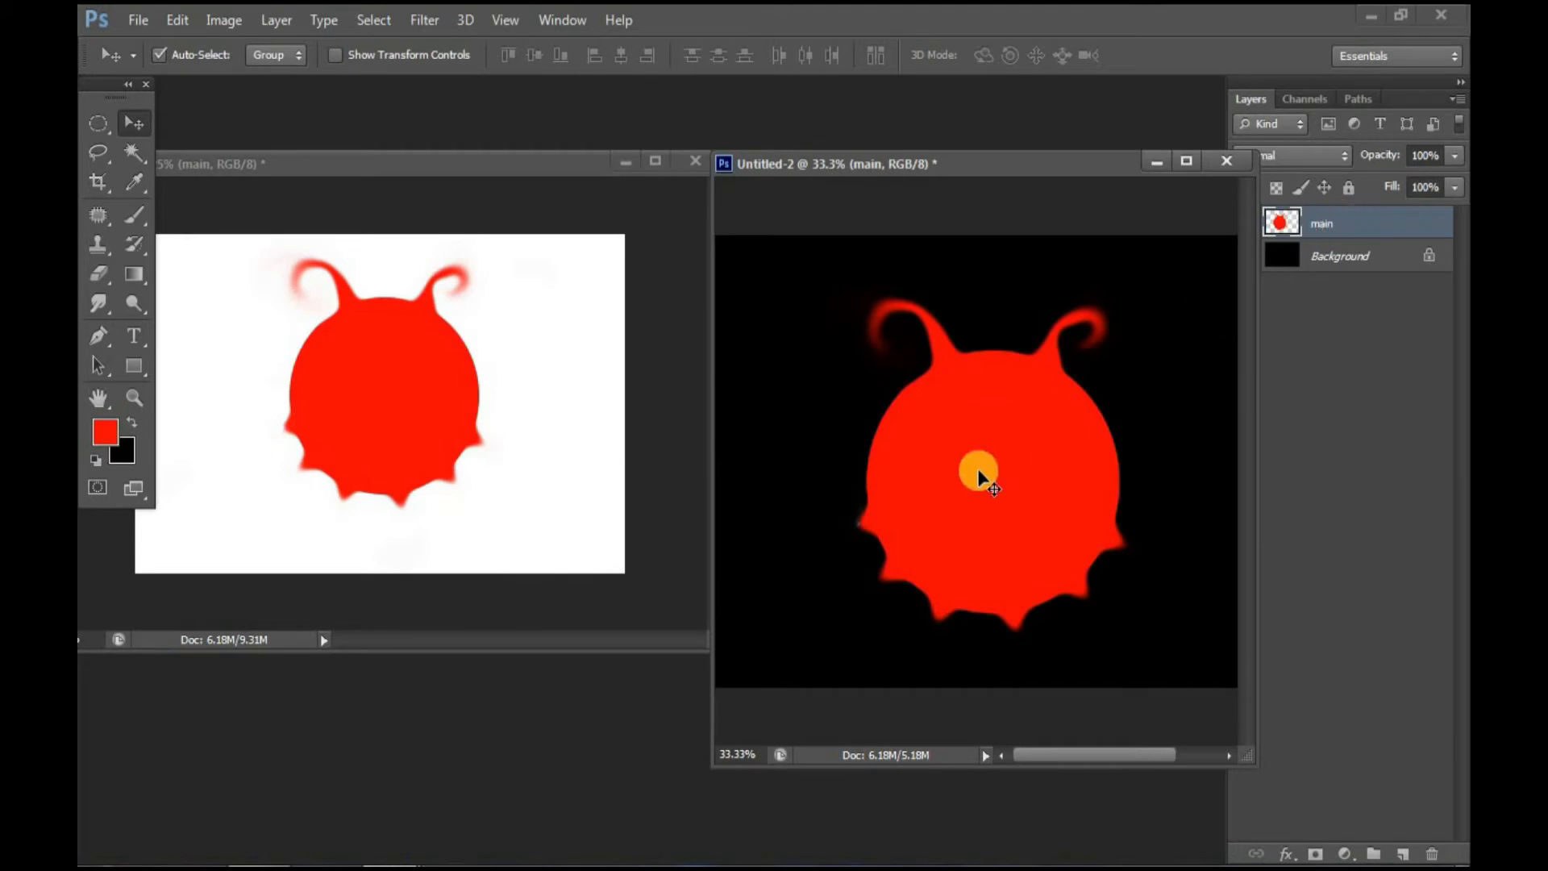
Delete the copied main layer from Untitled-2 and merge the main layer into BG in Untitled-1
left_click(1430, 854)
left_click(699, 346)
left_click(668, 354)
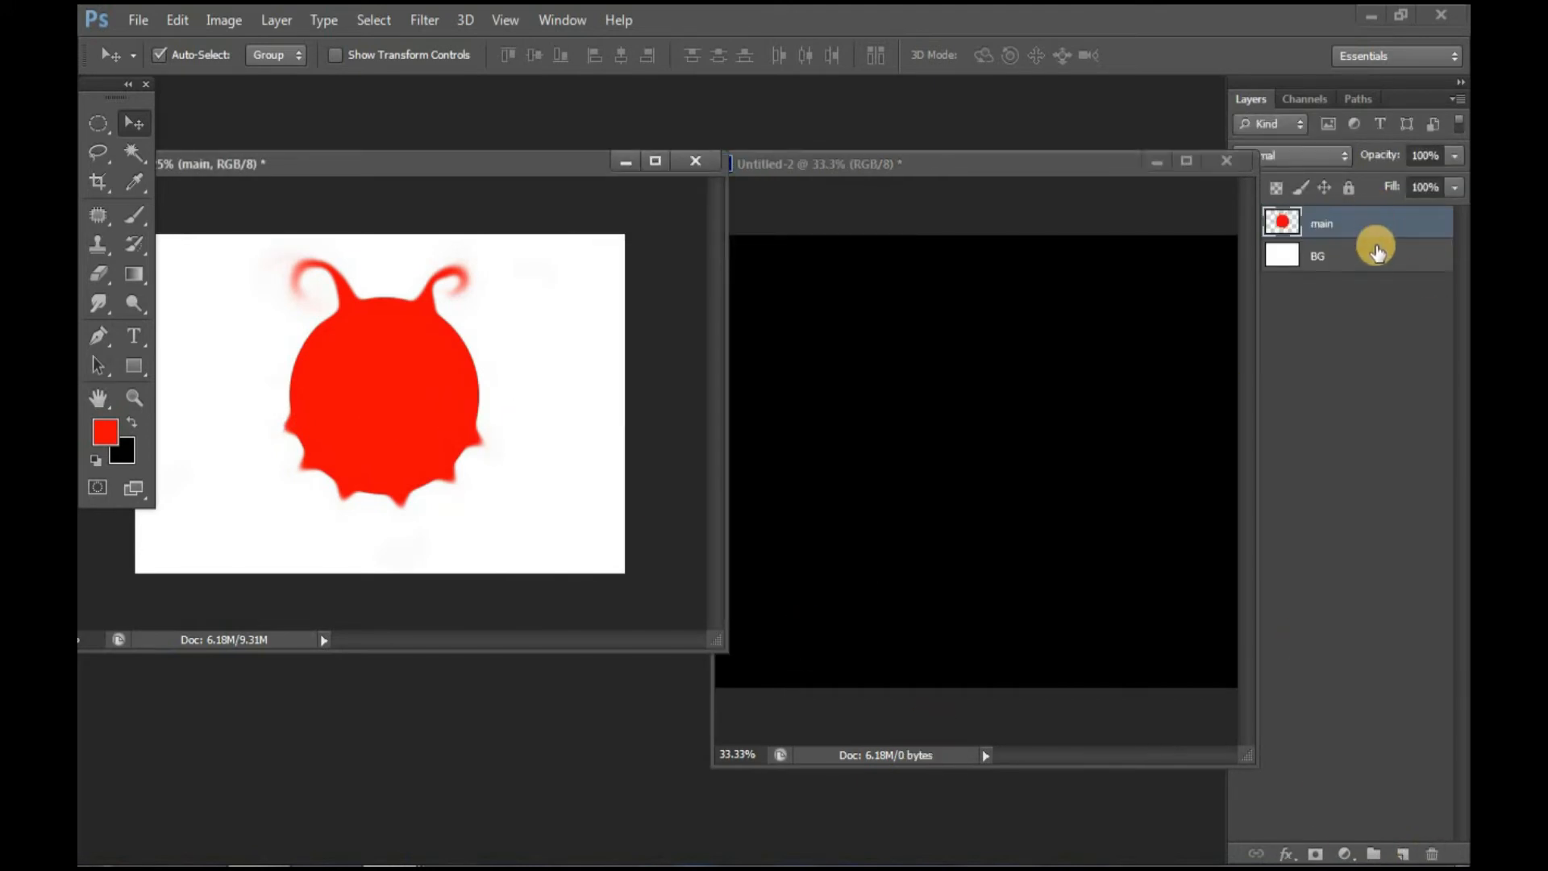
key("ctrl+e")
Draw a closed four-point path with the Pen tool around the red shape on Untitled-1's merged BG layer
key("p")
left_click(235, 245)
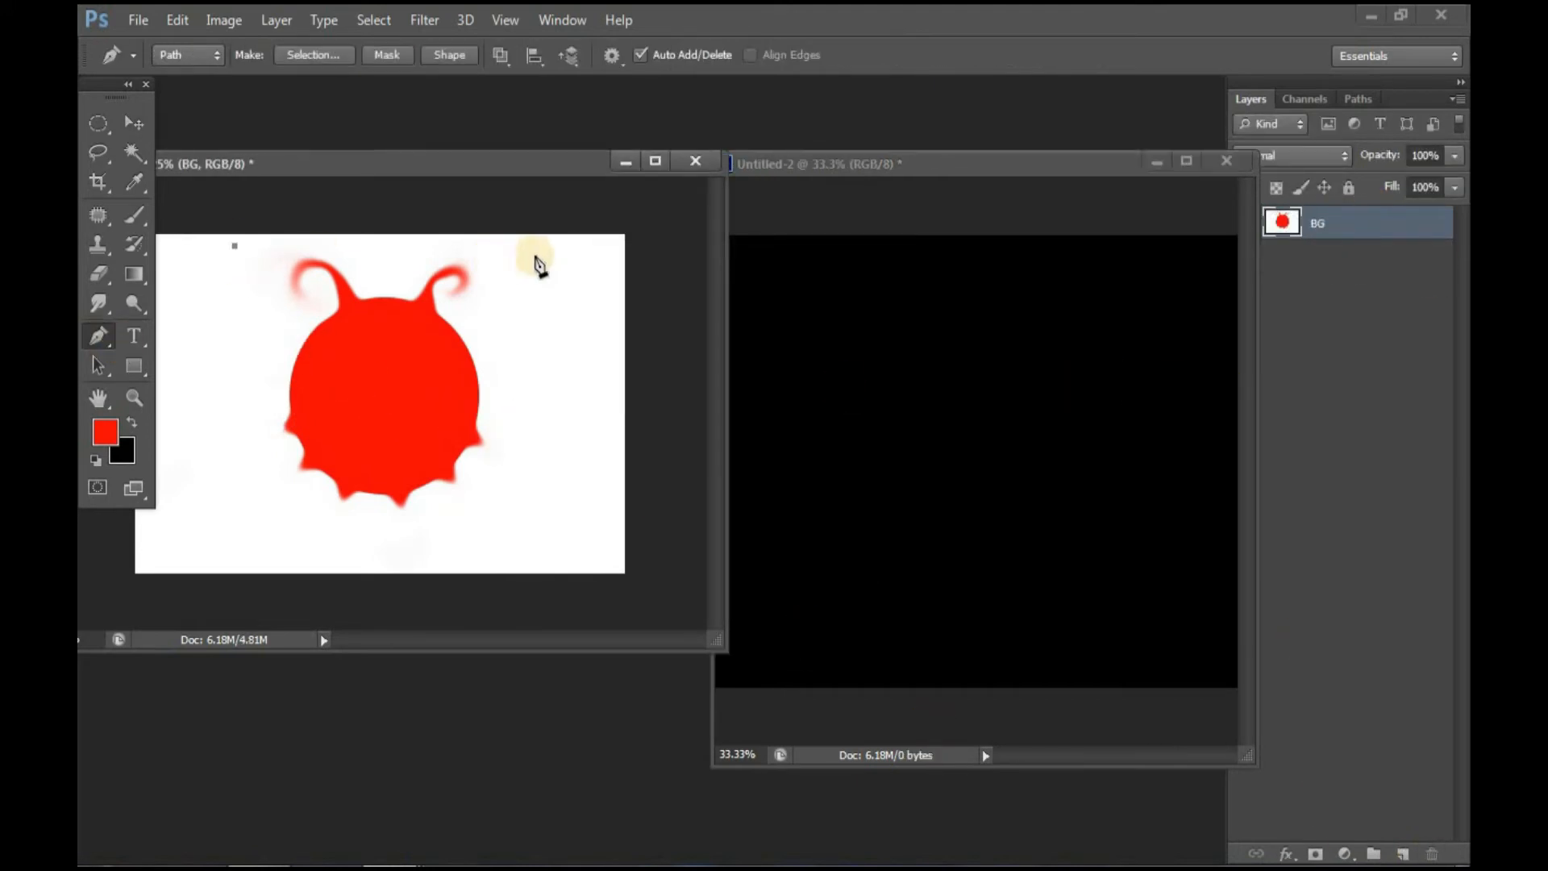
left_click(534, 255)
left_click(519, 542)
left_click(255, 541)
left_click(235, 245)
Make a selection from the four-point path in Untitled-1
right_click(391, 380)
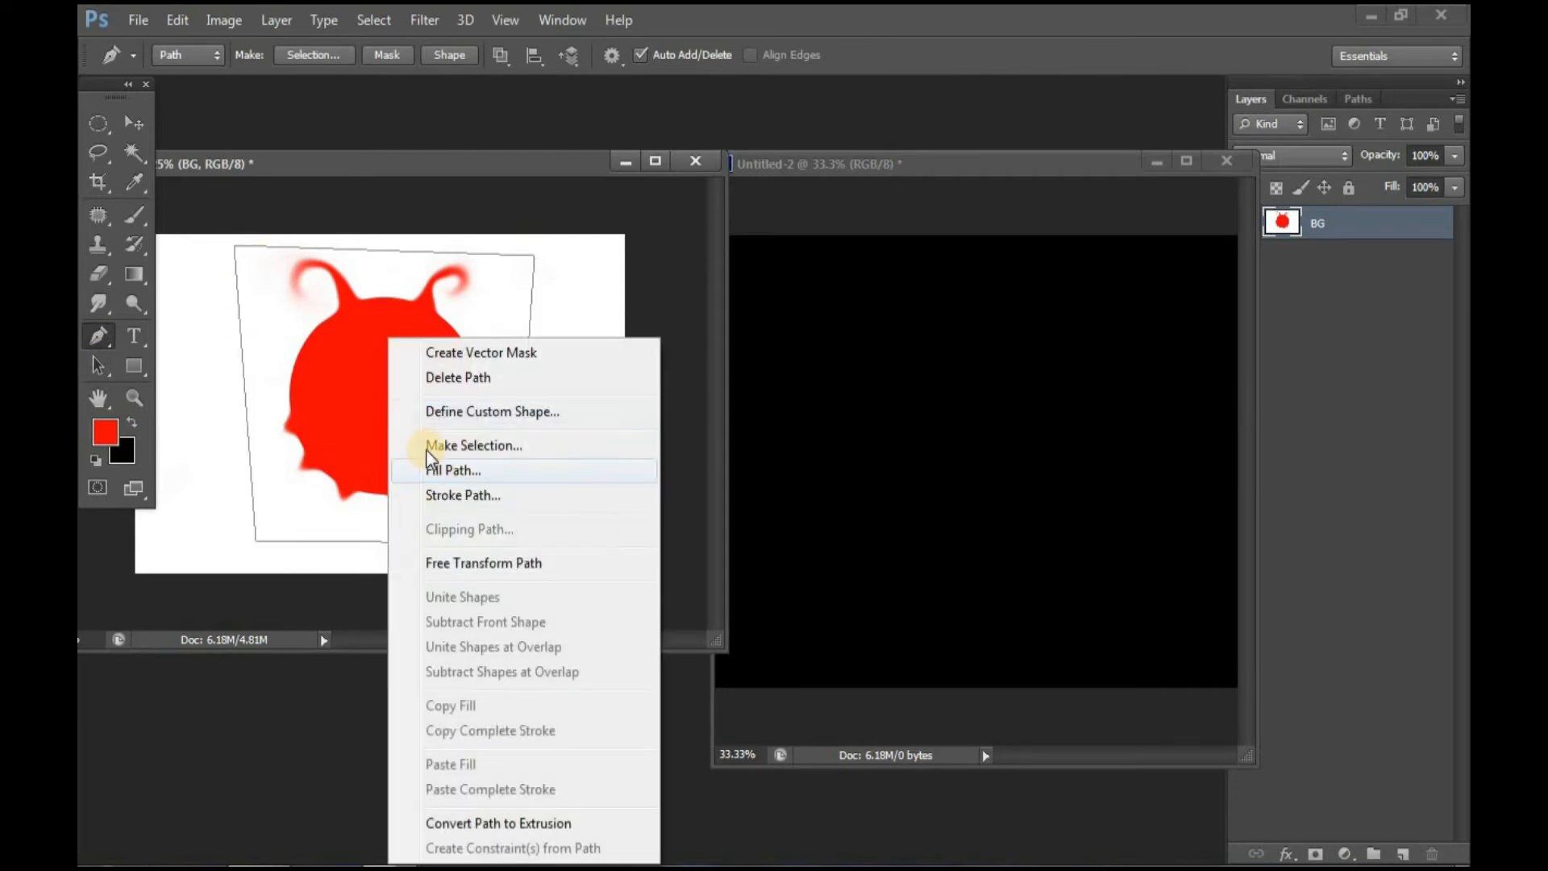
left_click(442, 445)
left_click(887, 252)
Move the selected area of Untitled-1 into Untitled-2 with the Move tool and centre it horizontally on the black canvas
key("v")
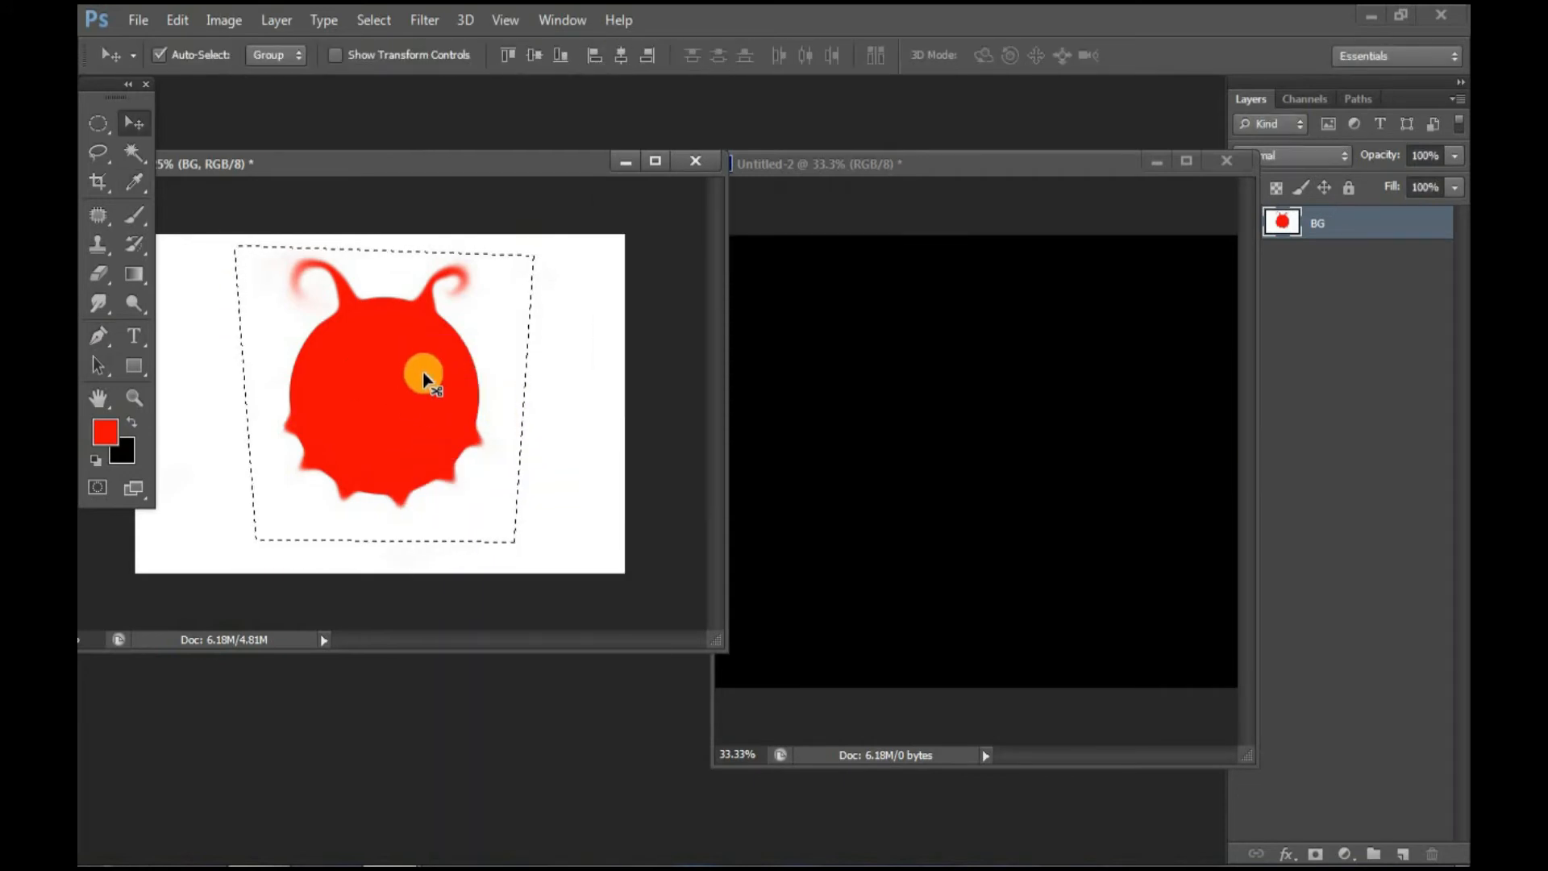
left_click_drag(425, 379, 490, 411)
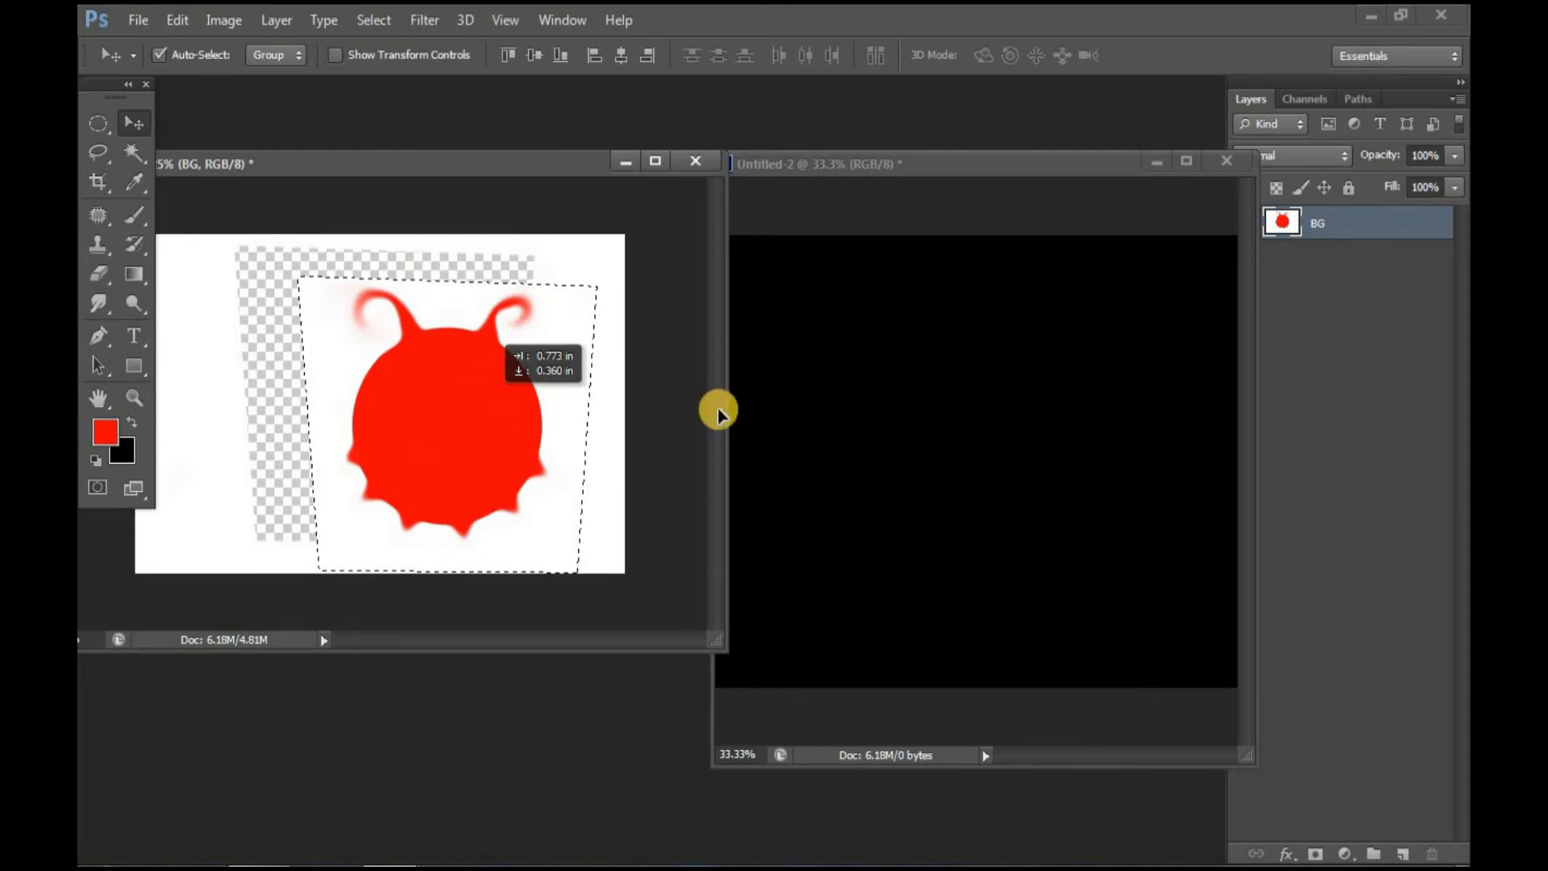
left_click_drag(717, 413, 1000, 416)
left_click(1186, 160)
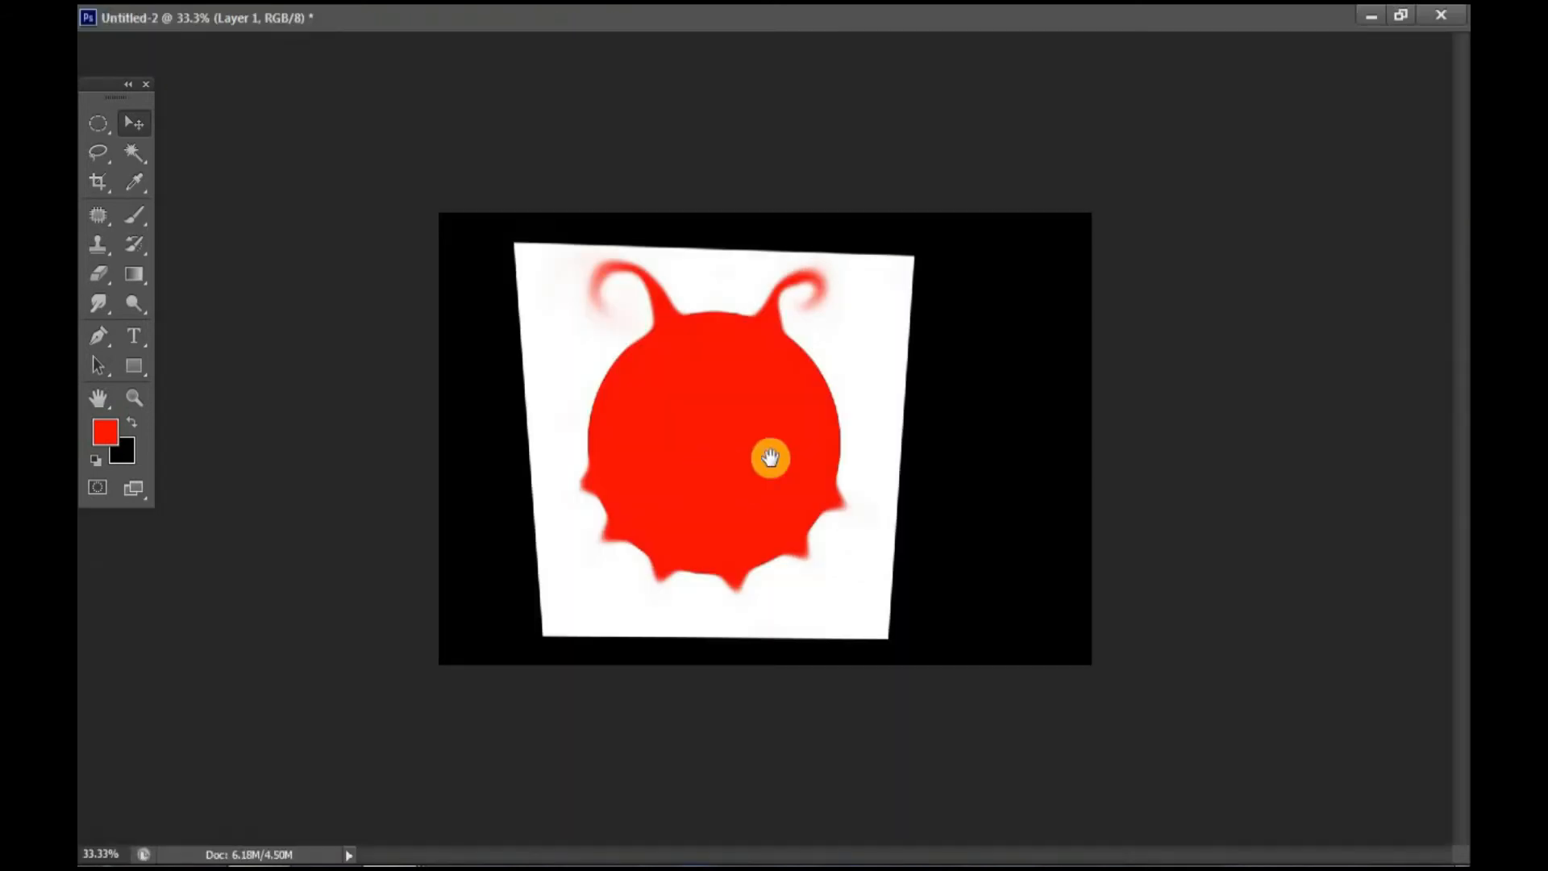
left_click(878, 420, "ctrl")
left_click_drag(715, 452, 802, 447)
Restore the Untitled-2 window, dock it as a tab and minimize the floating Untitled-1 window
double_click(1333, 8)
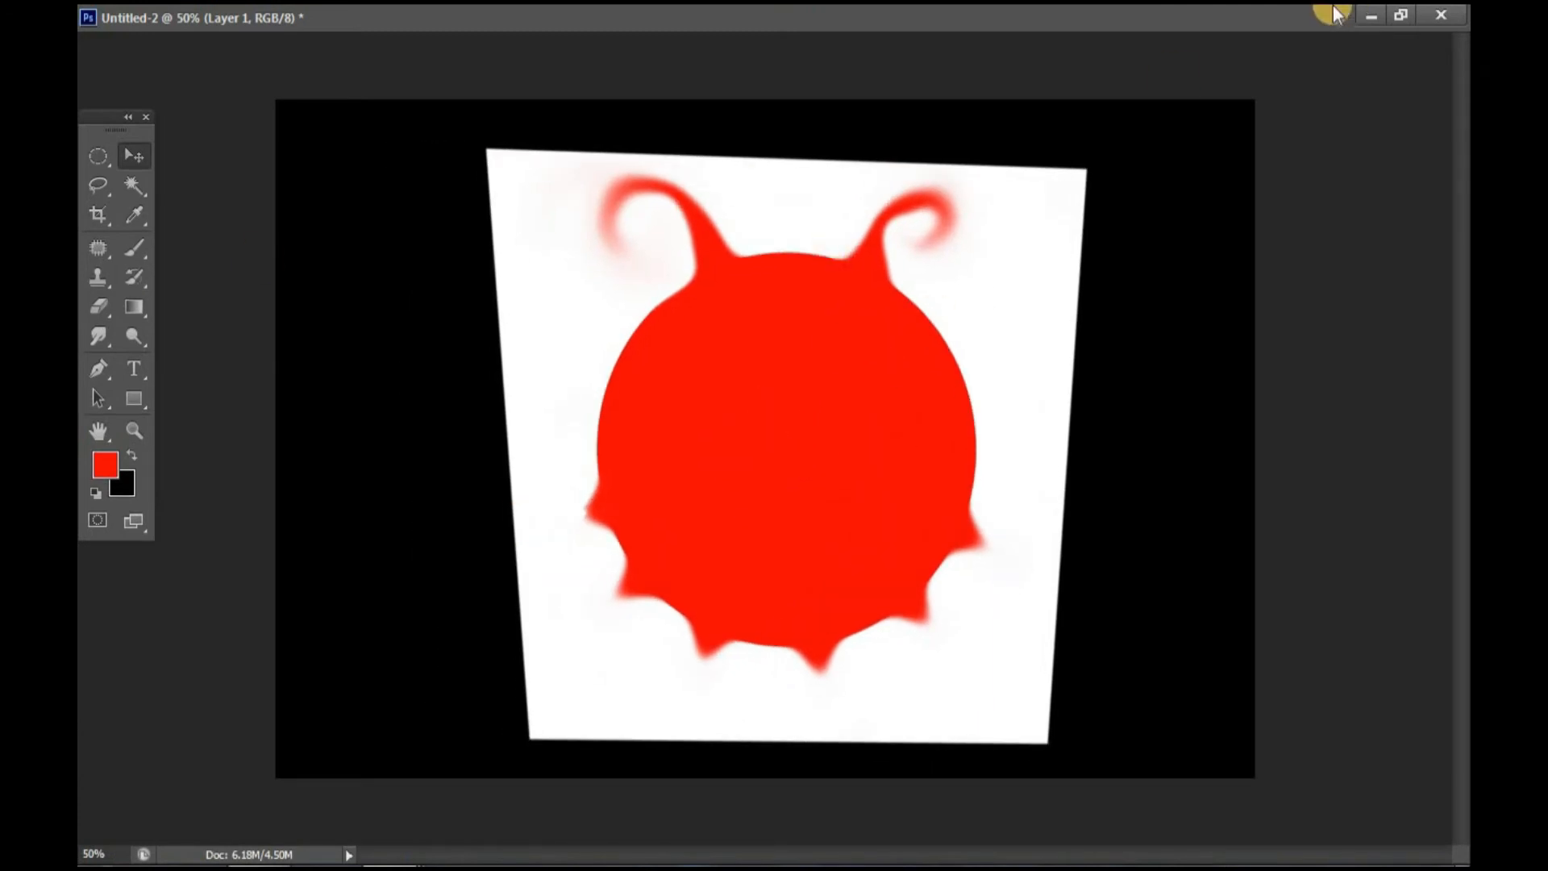
left_click(1401, 16)
left_click_drag(833, 172, 456, 162)
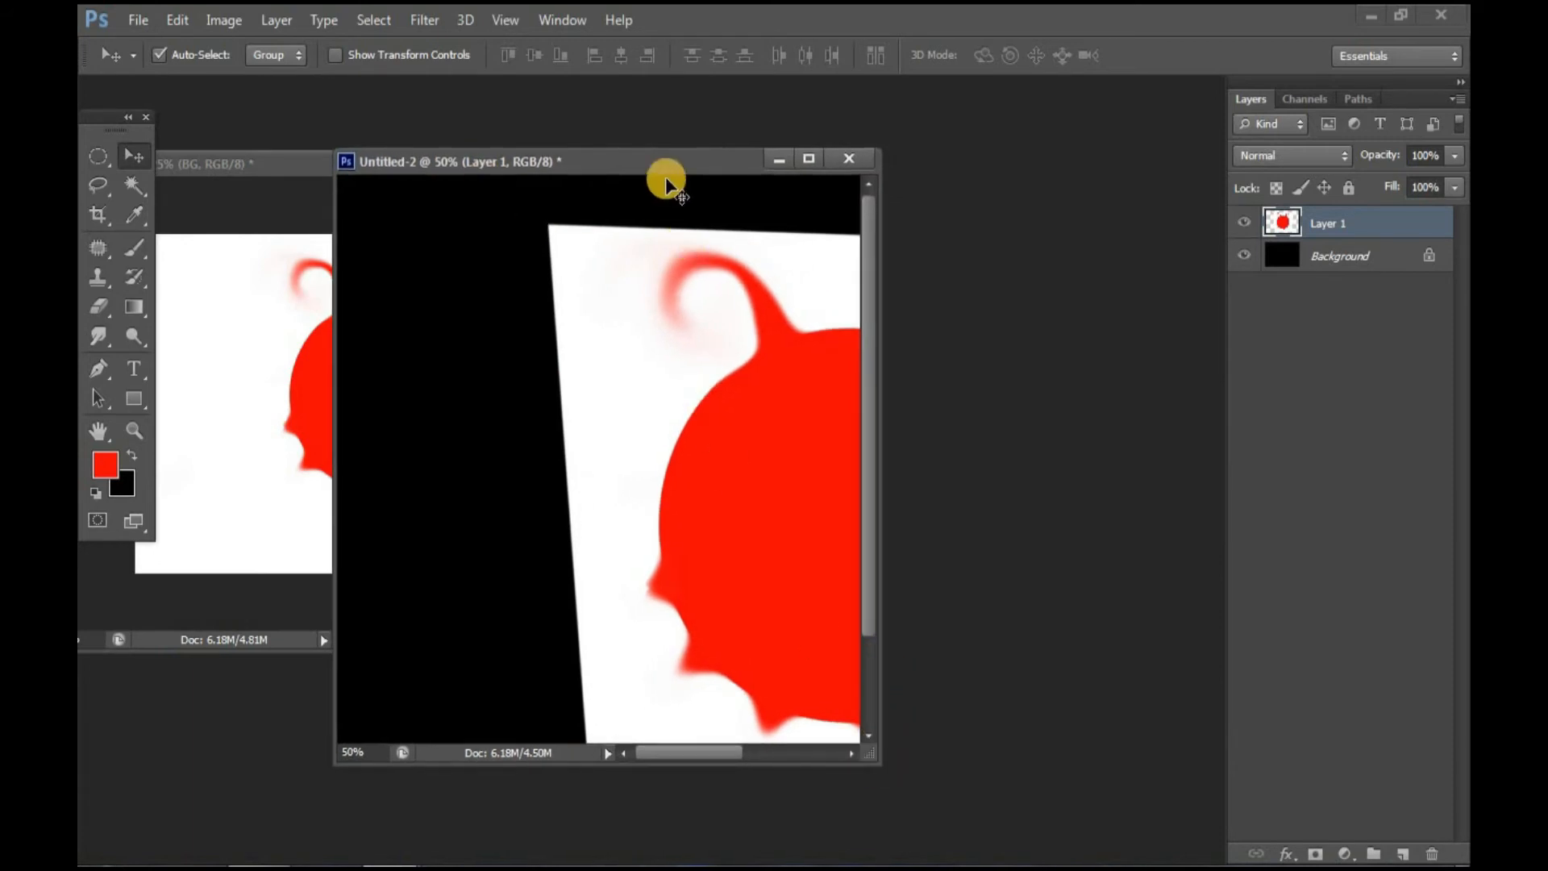
left_click_drag(657, 113, 653, 80)
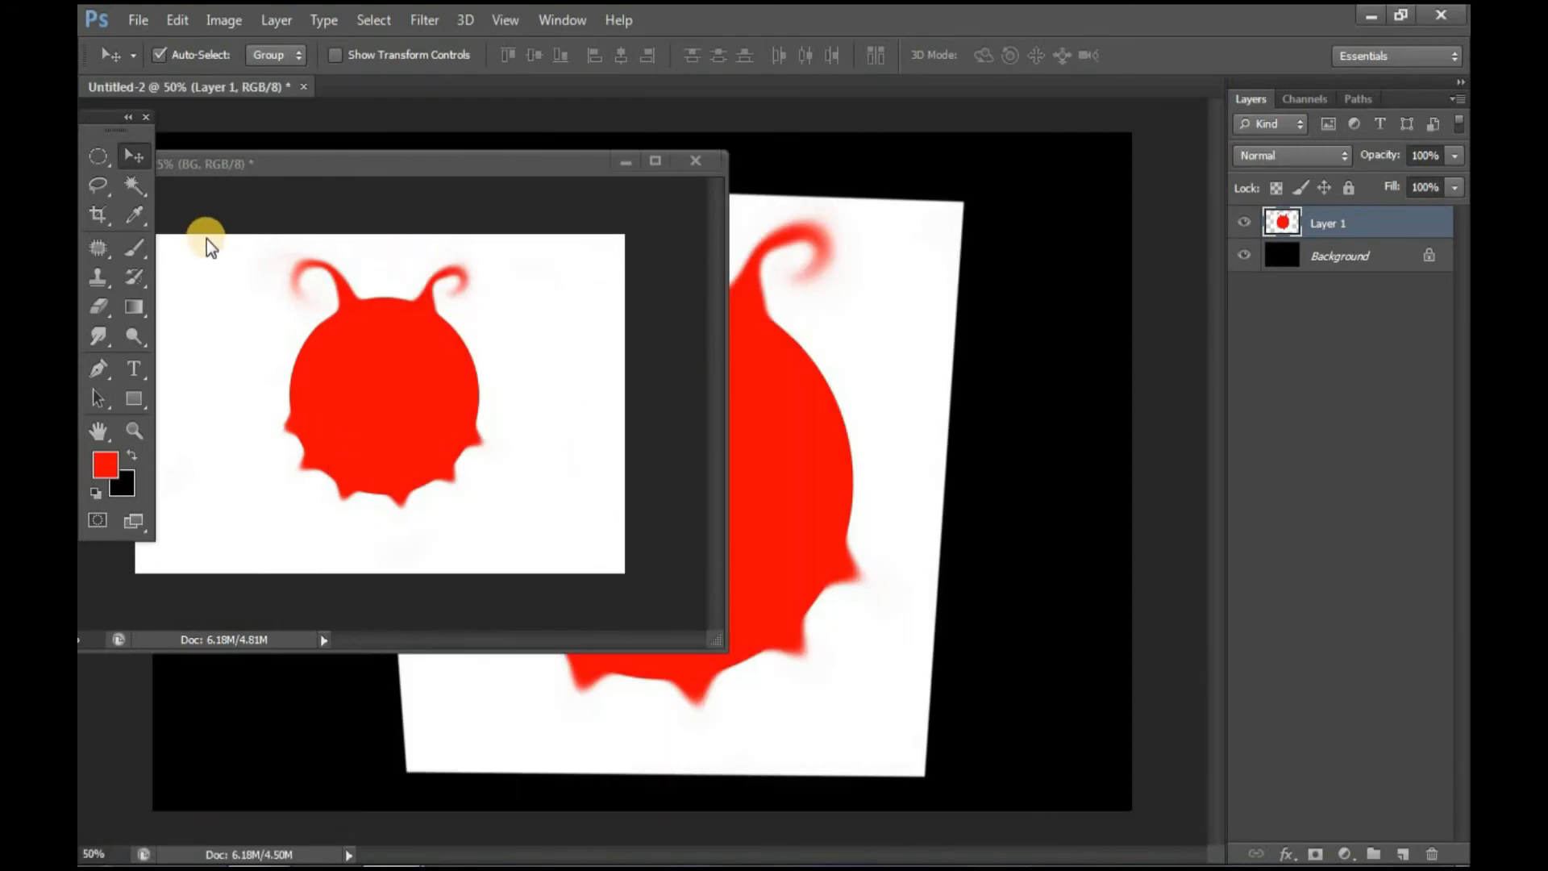
left_click(618, 161)
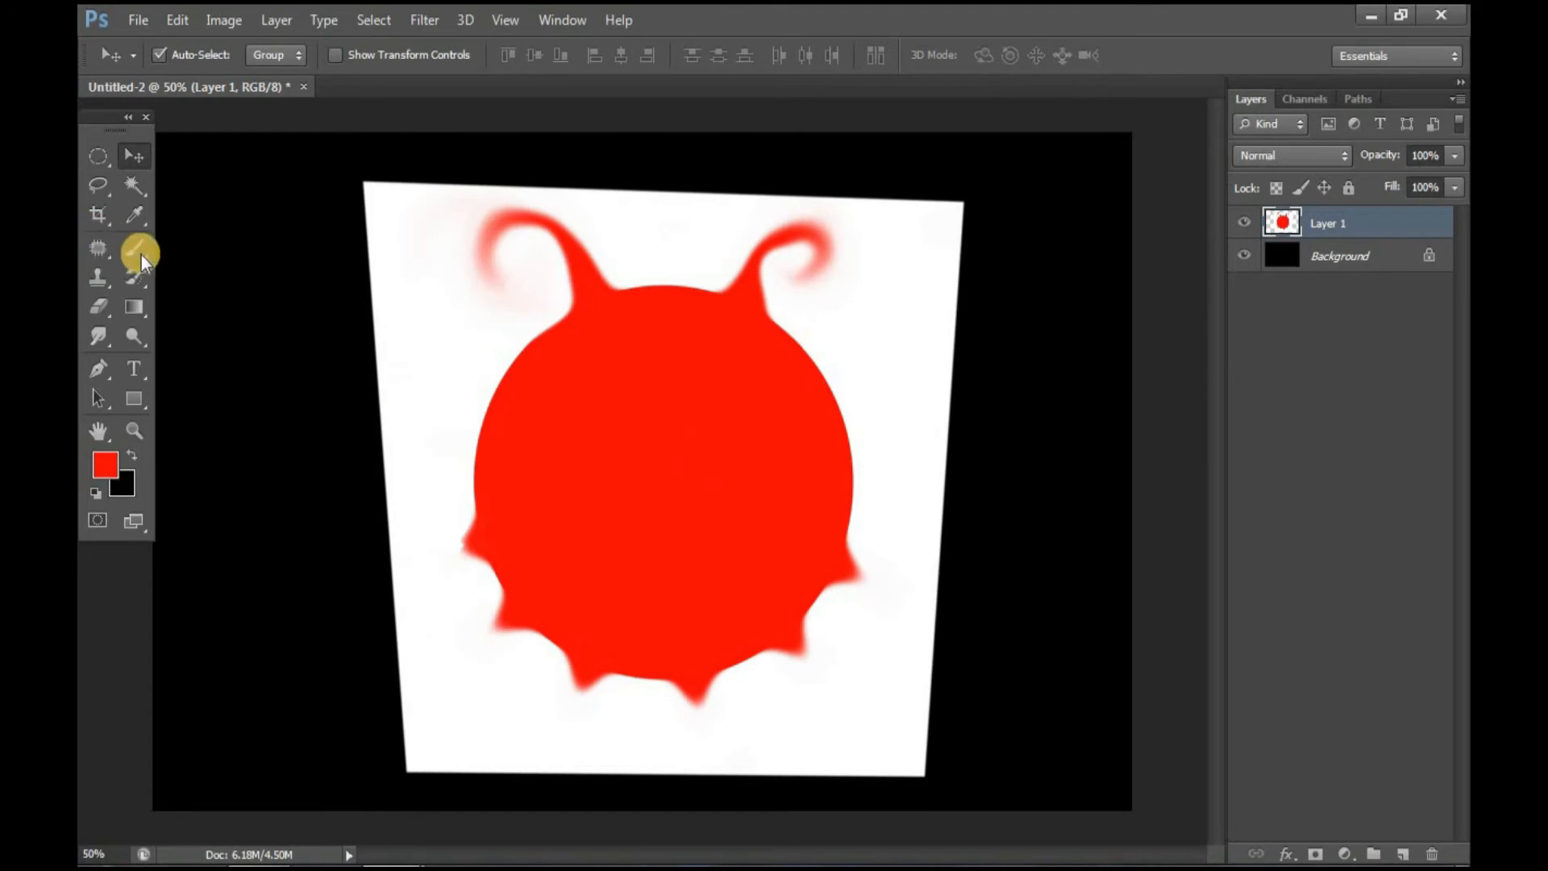
Try deleting the white area around the red shape on Layer 1 with the Magic Wand at tolerance 20
left_click(134, 185)
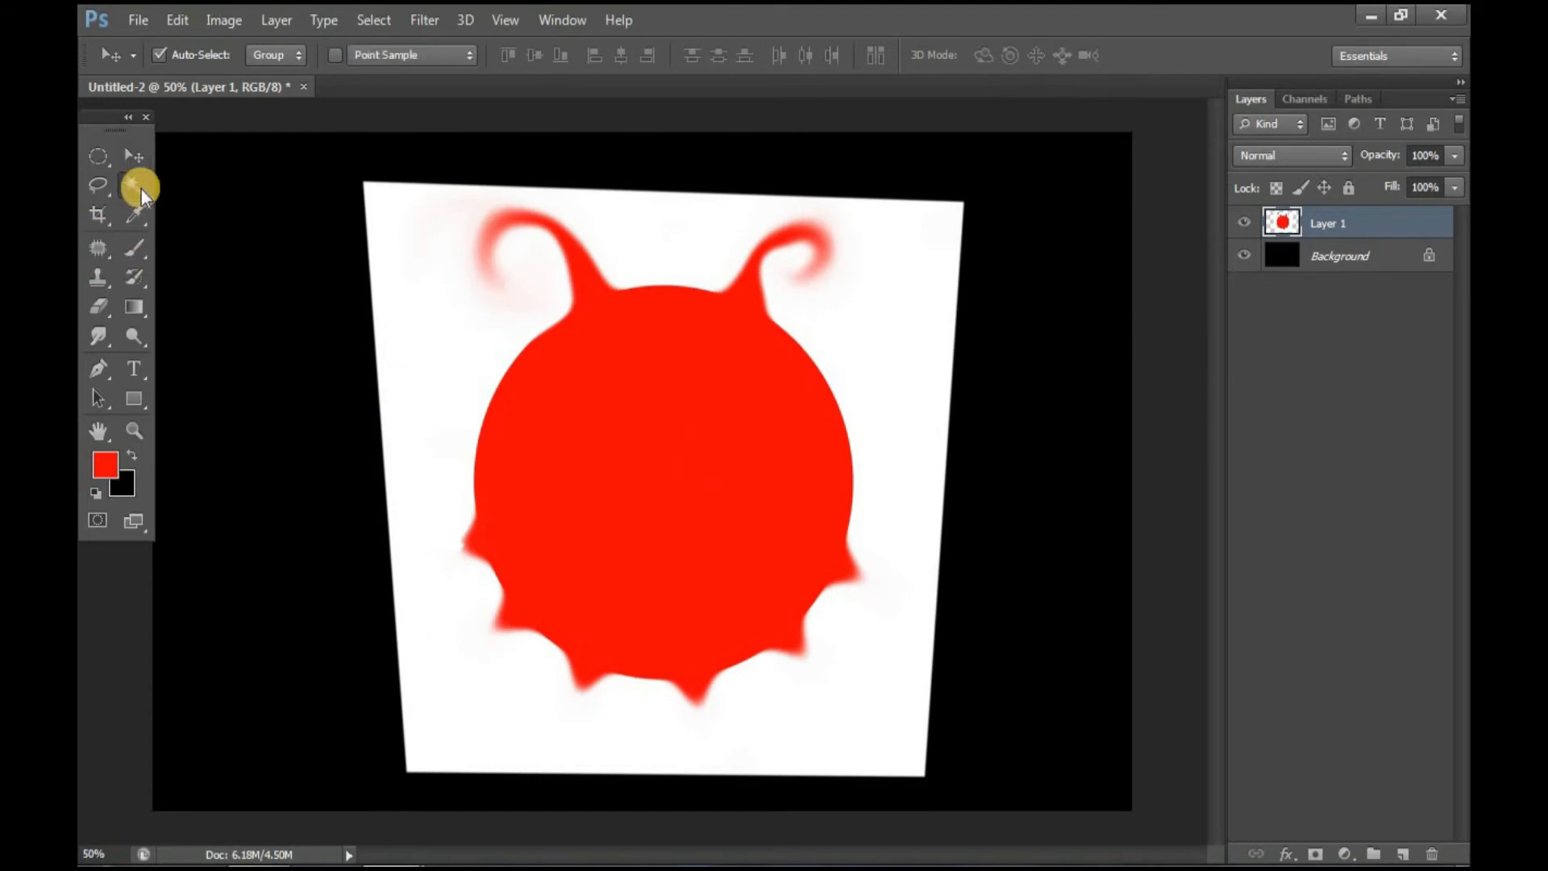
left_click(401, 292)
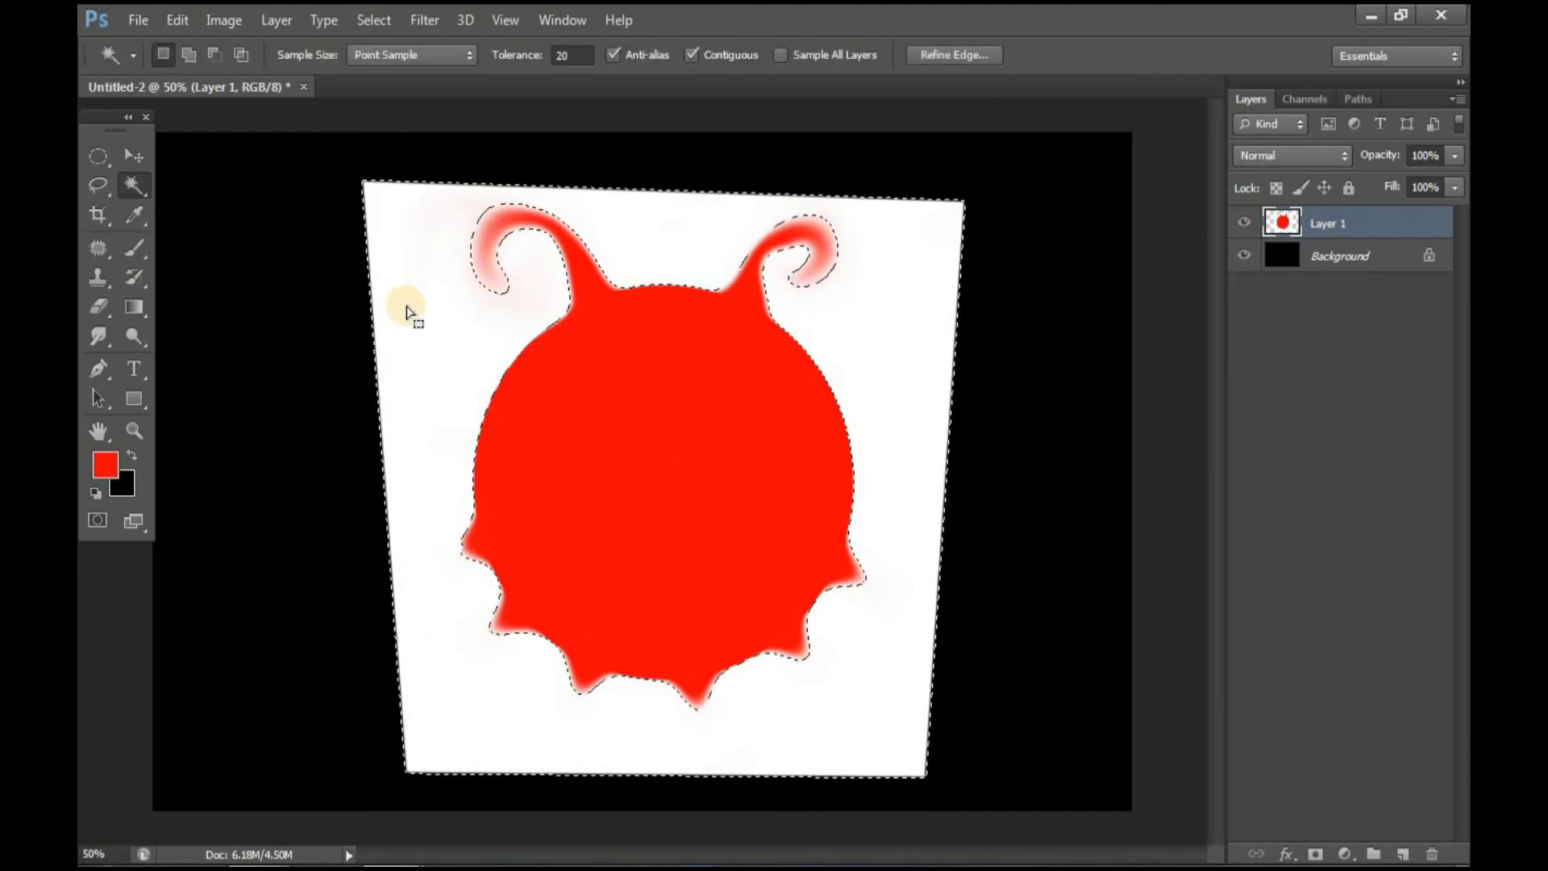
key("Delete")
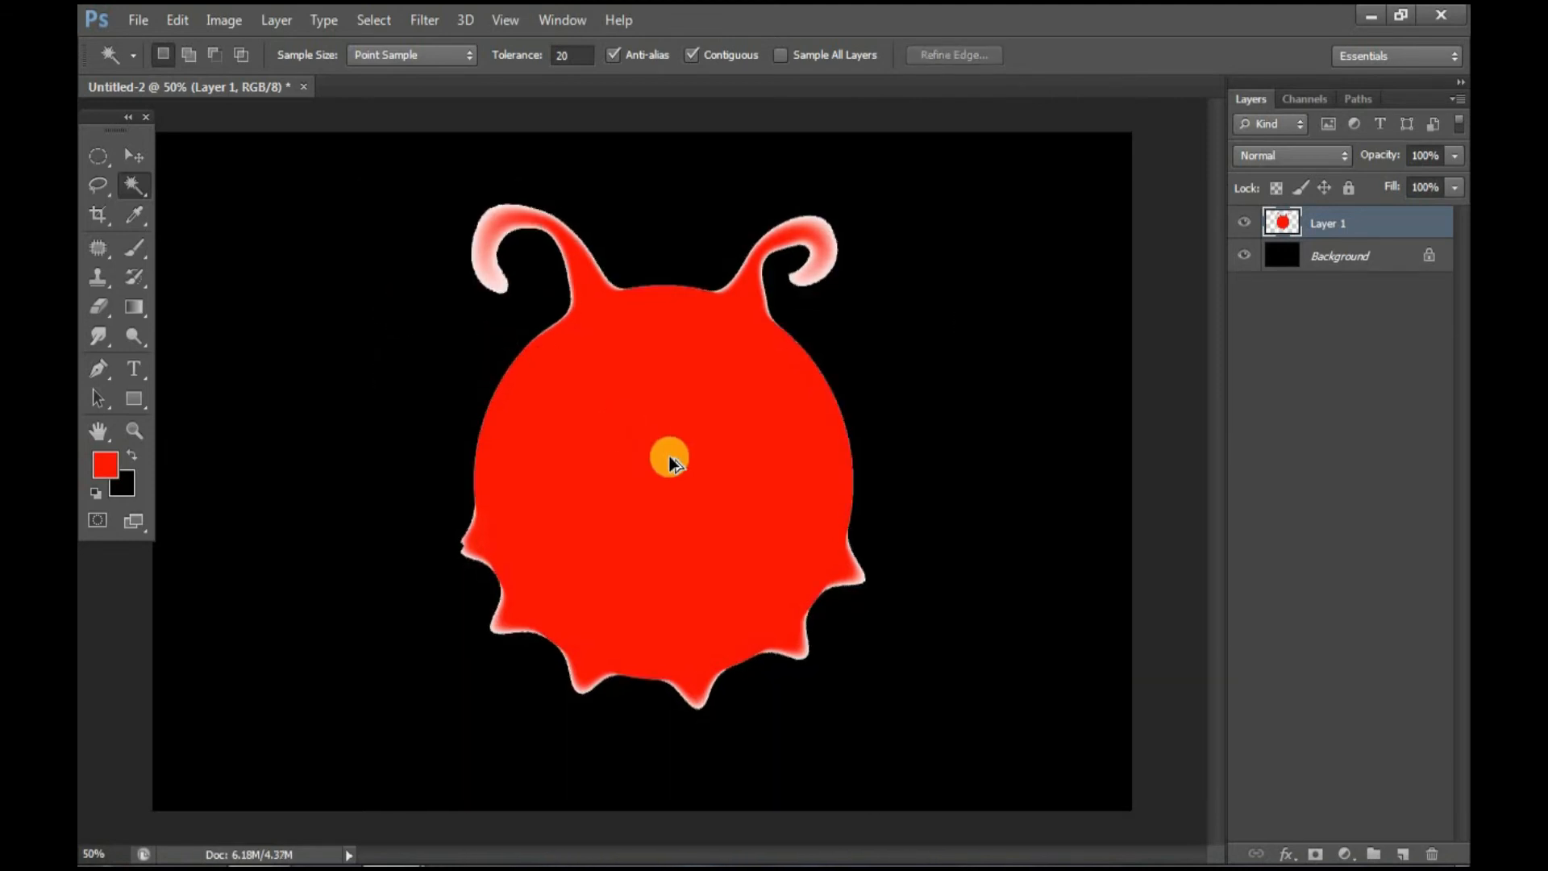
key("ctrl+z")
key("ctrl+d")
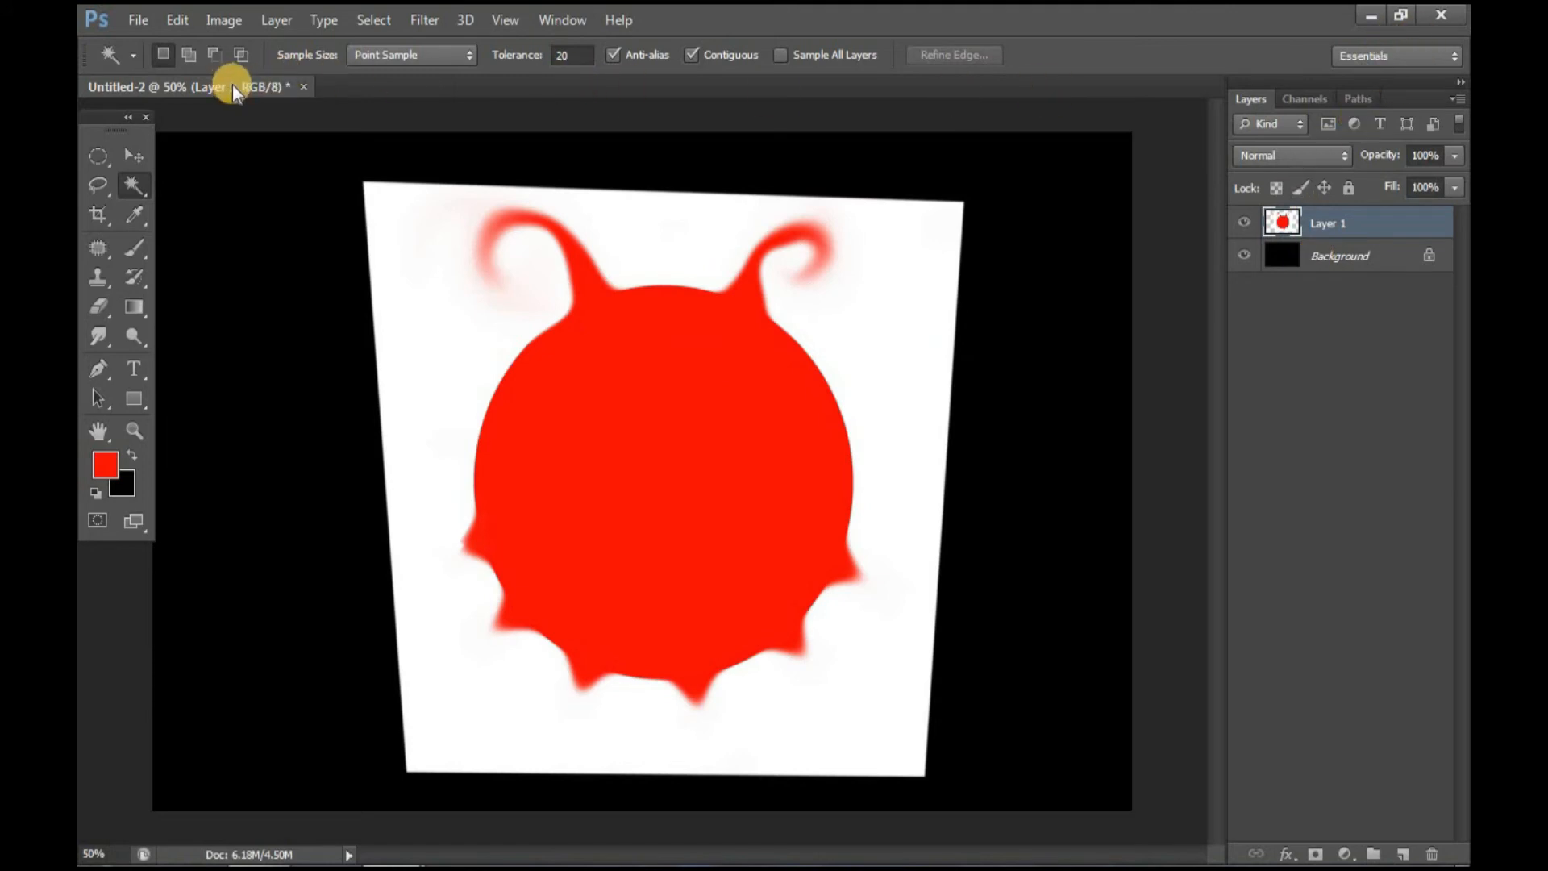
Float Untitled-2, switch back to Untitled-1 and clear its four-sided selection
left_click_drag(234, 87, 646, 159)
key("ctrl+minus")
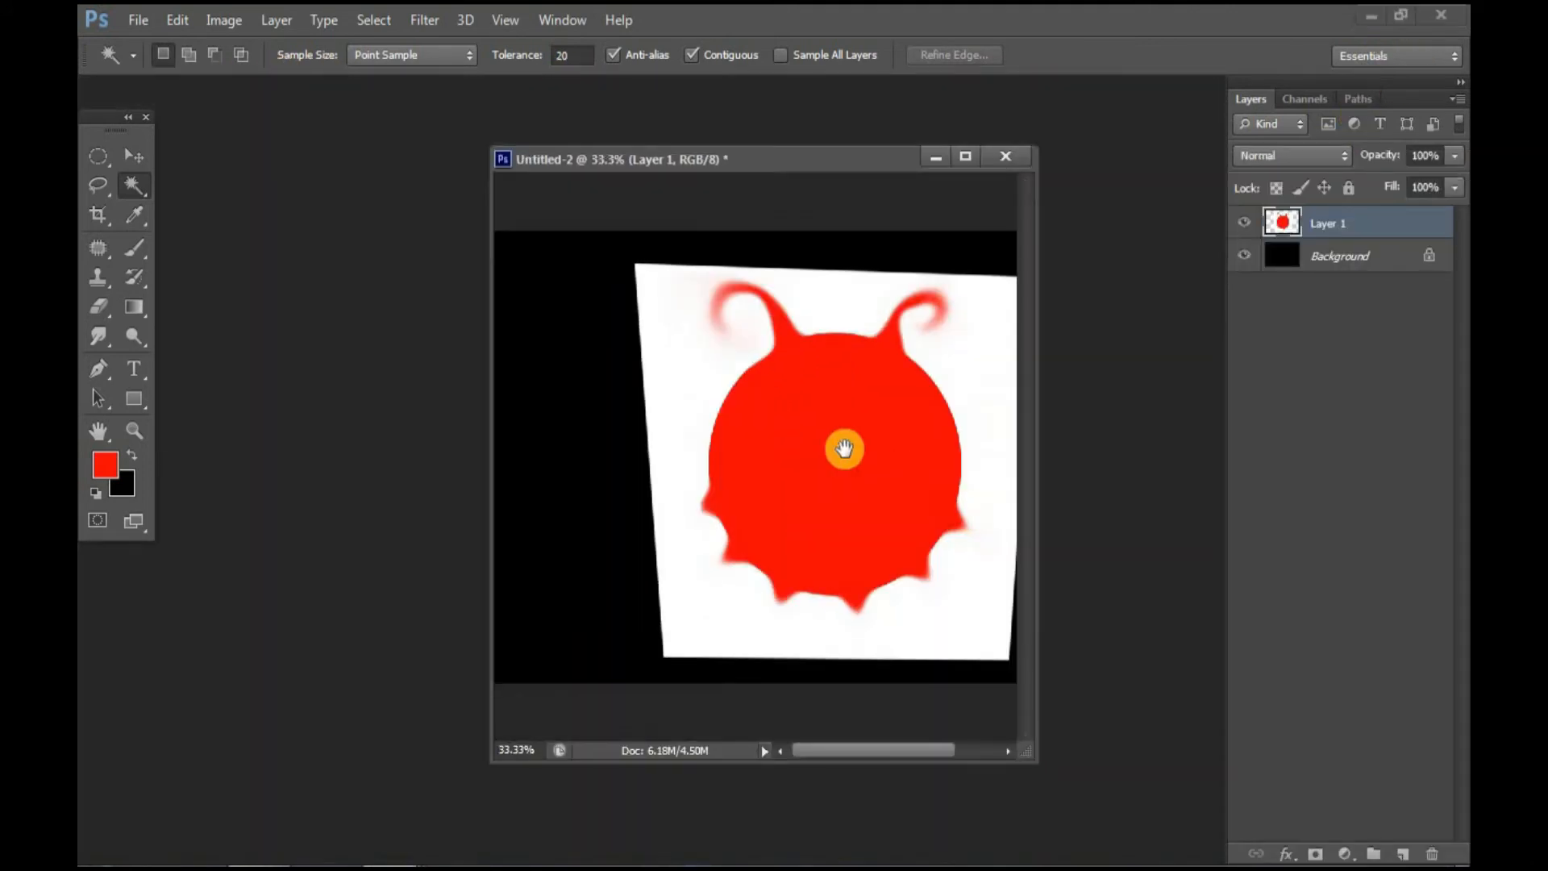
left_click_drag(844, 449, 766, 379)
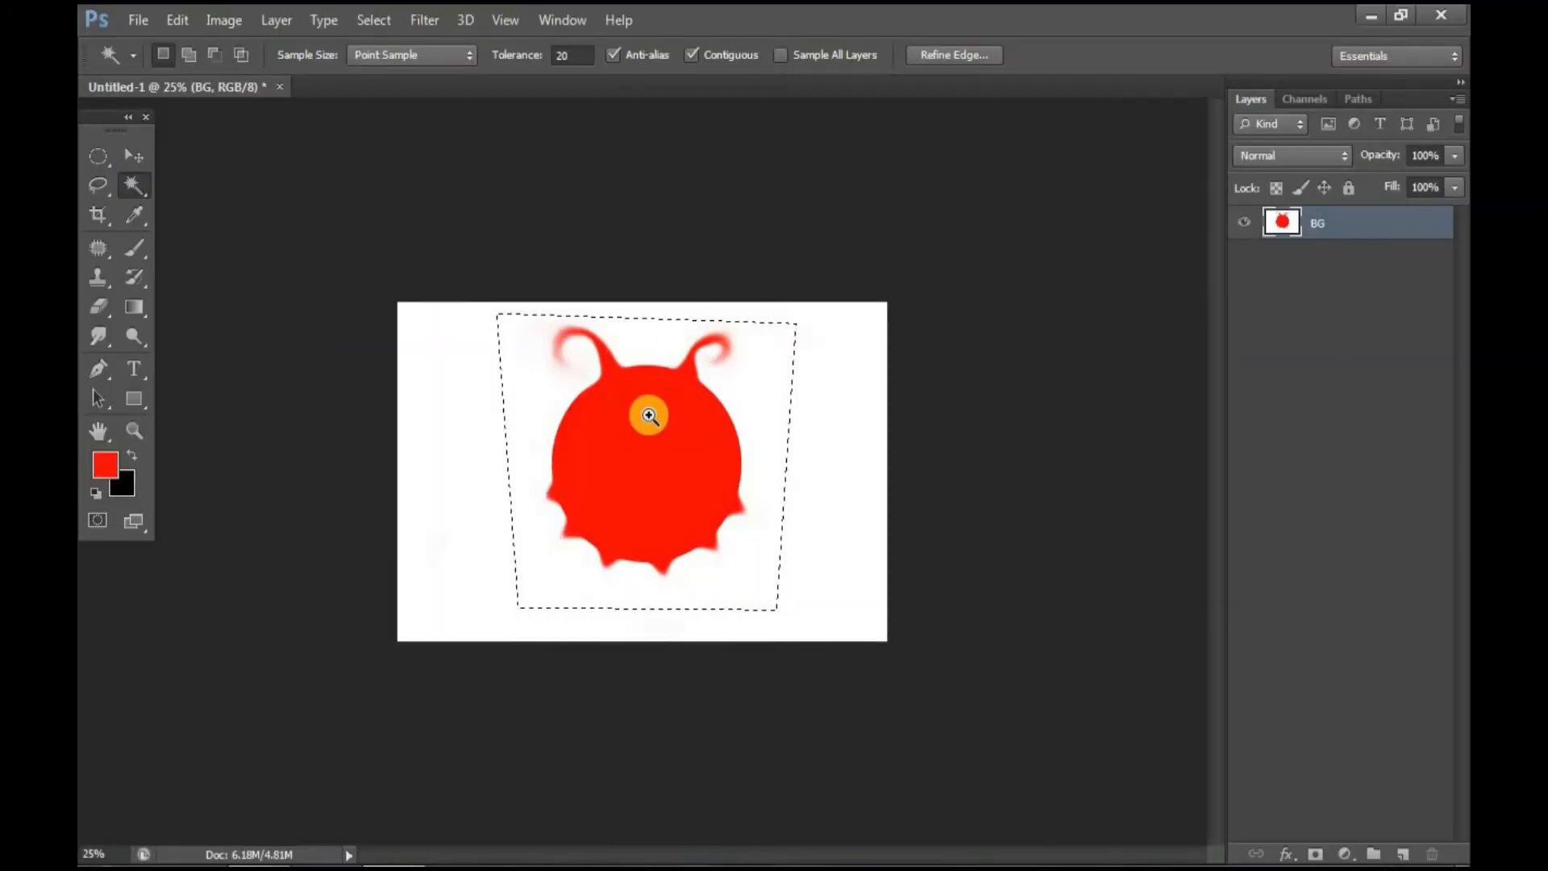
key("ctrl+plus")
left_click(680, 417)
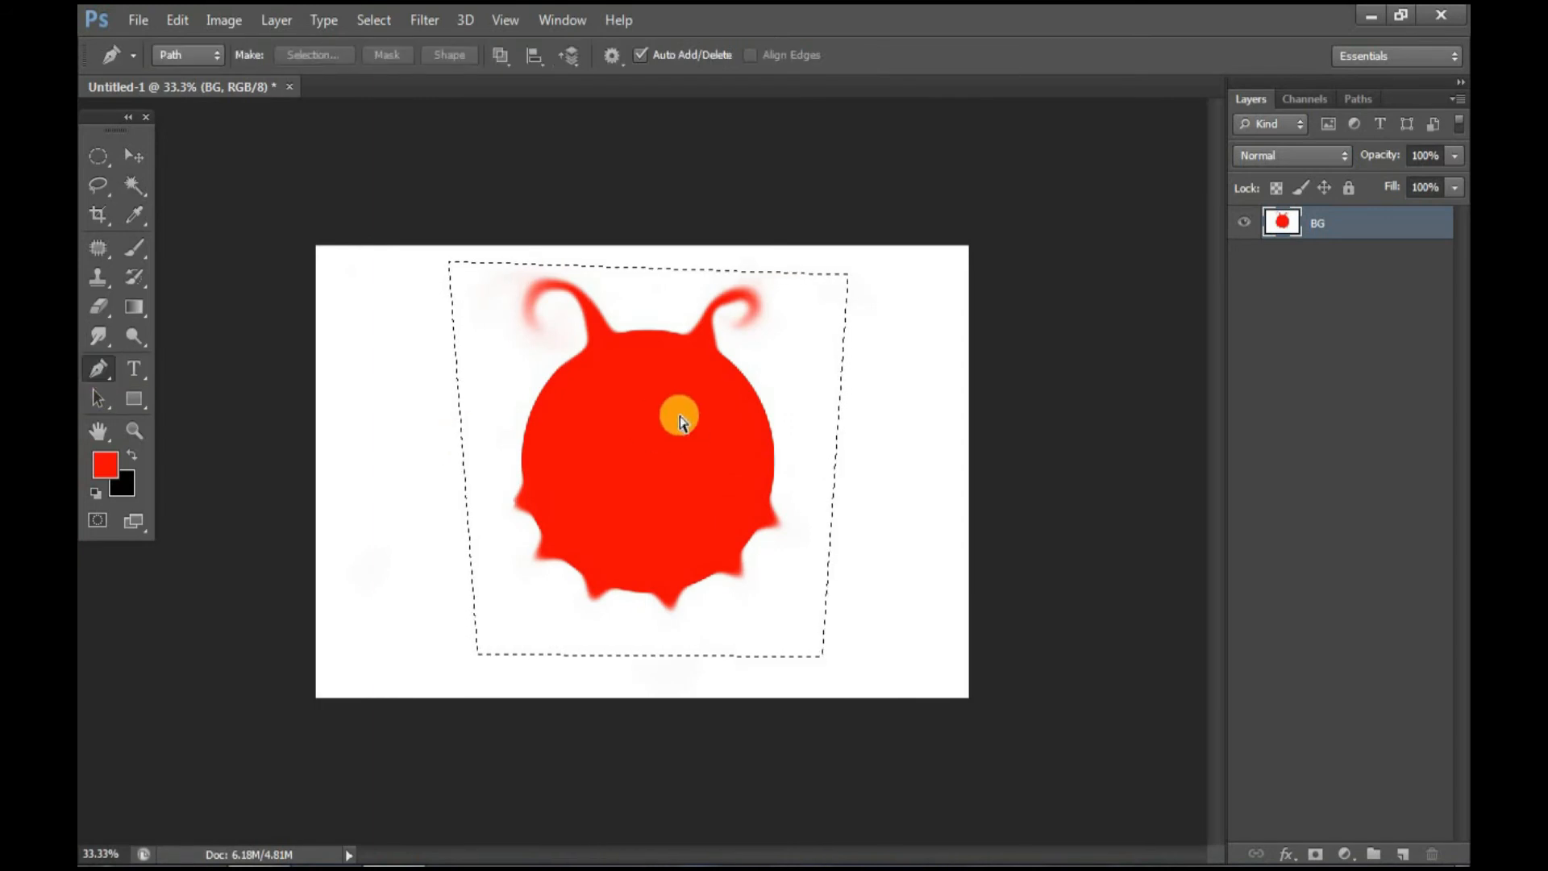
key("ctrl+d")
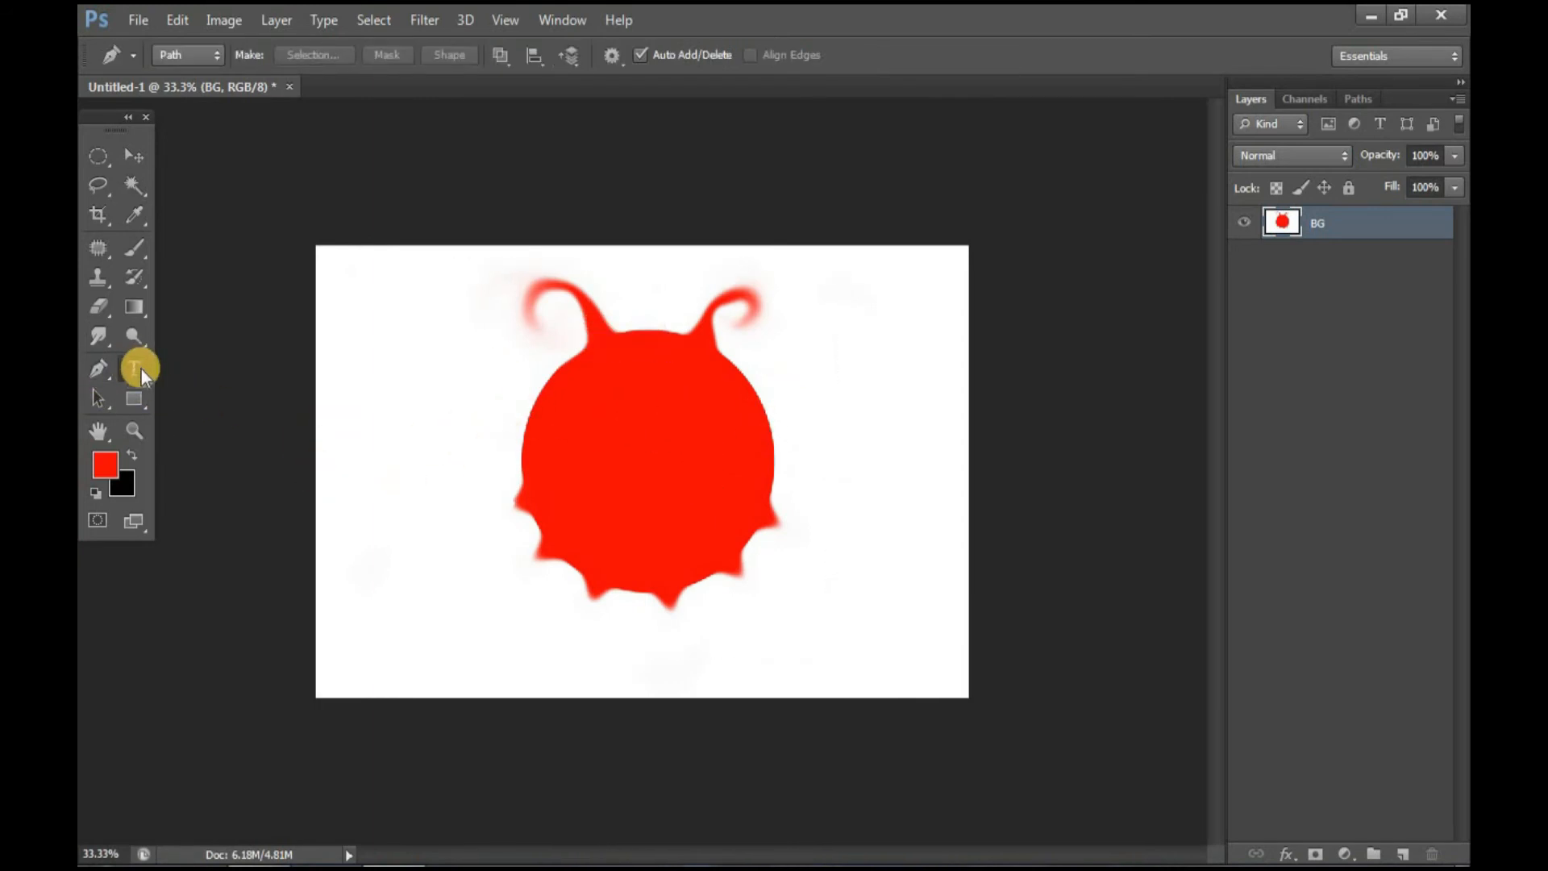
Add the text "BUNNY" in 20 pt Vivaldi with the Type tool and position it across the red circle
left_click(560, 459)
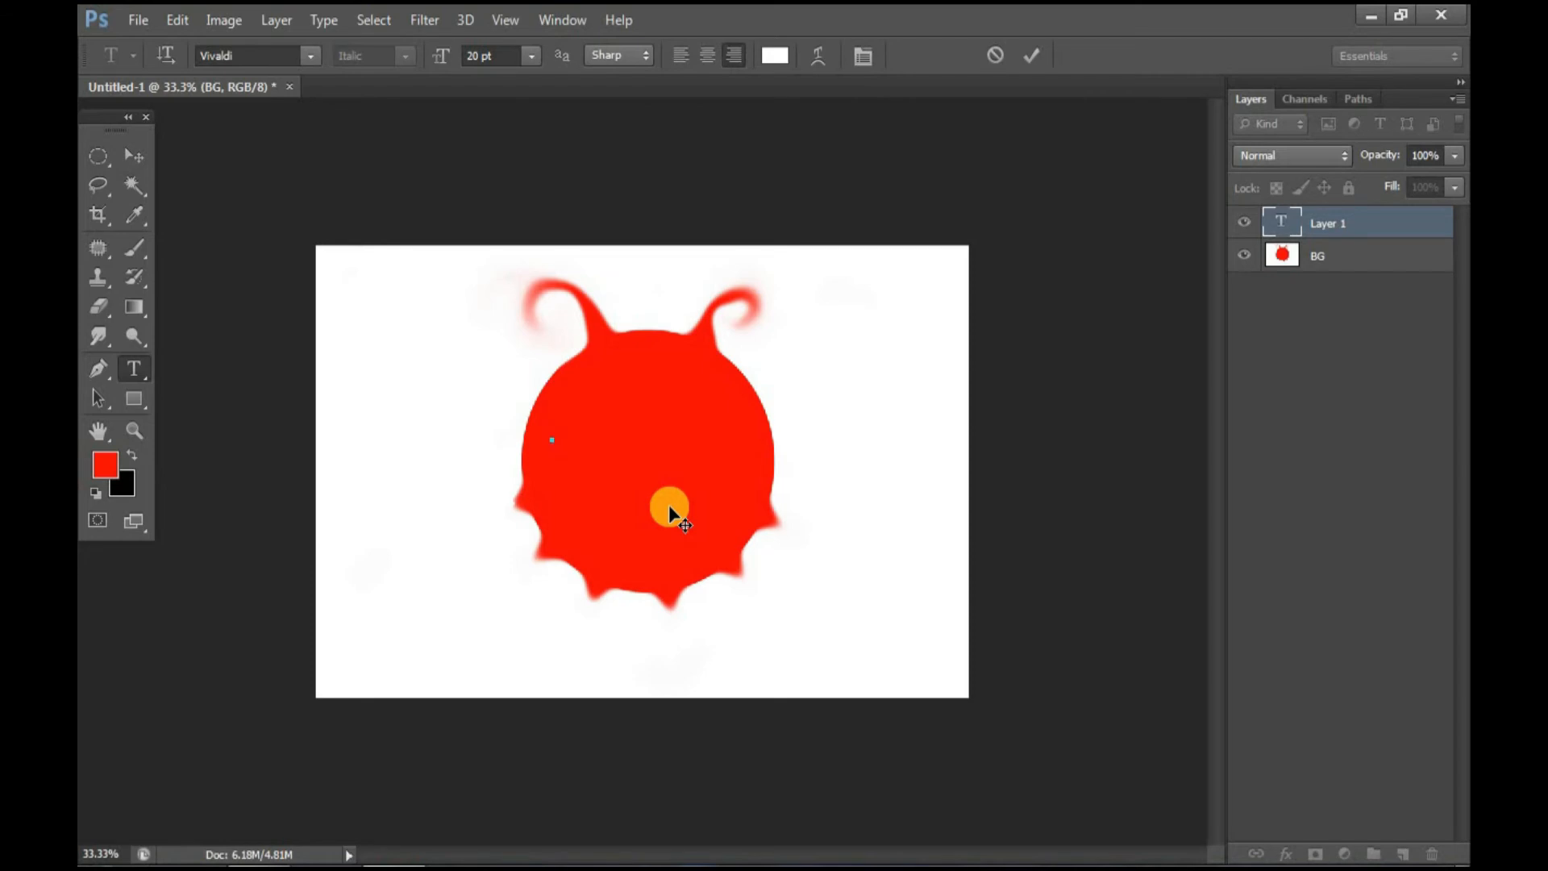
type("L")
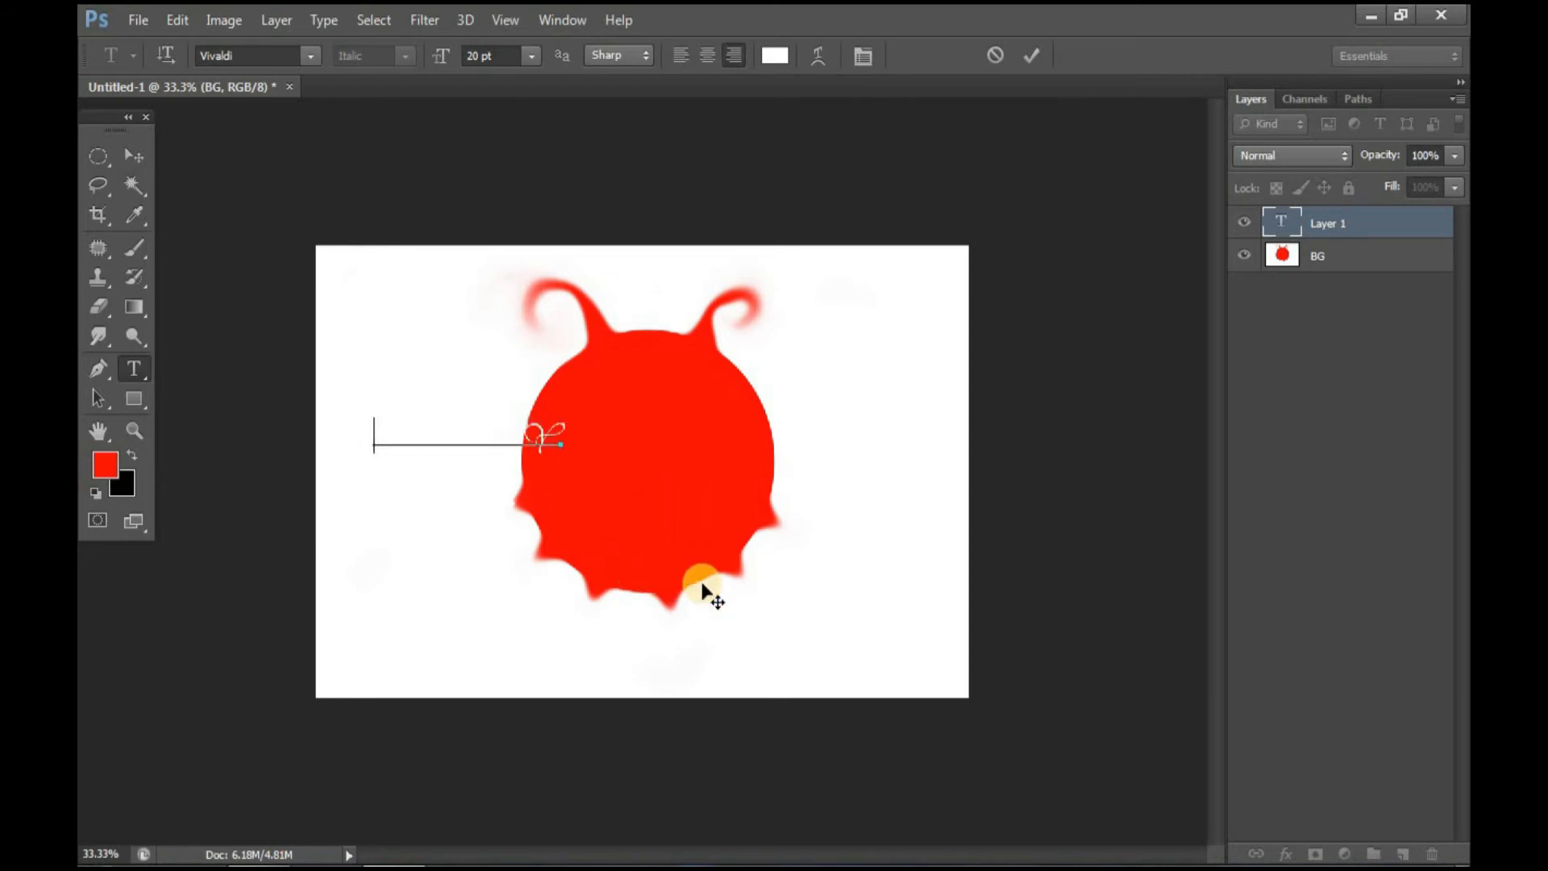
left_click_drag(702, 595, 798, 592)
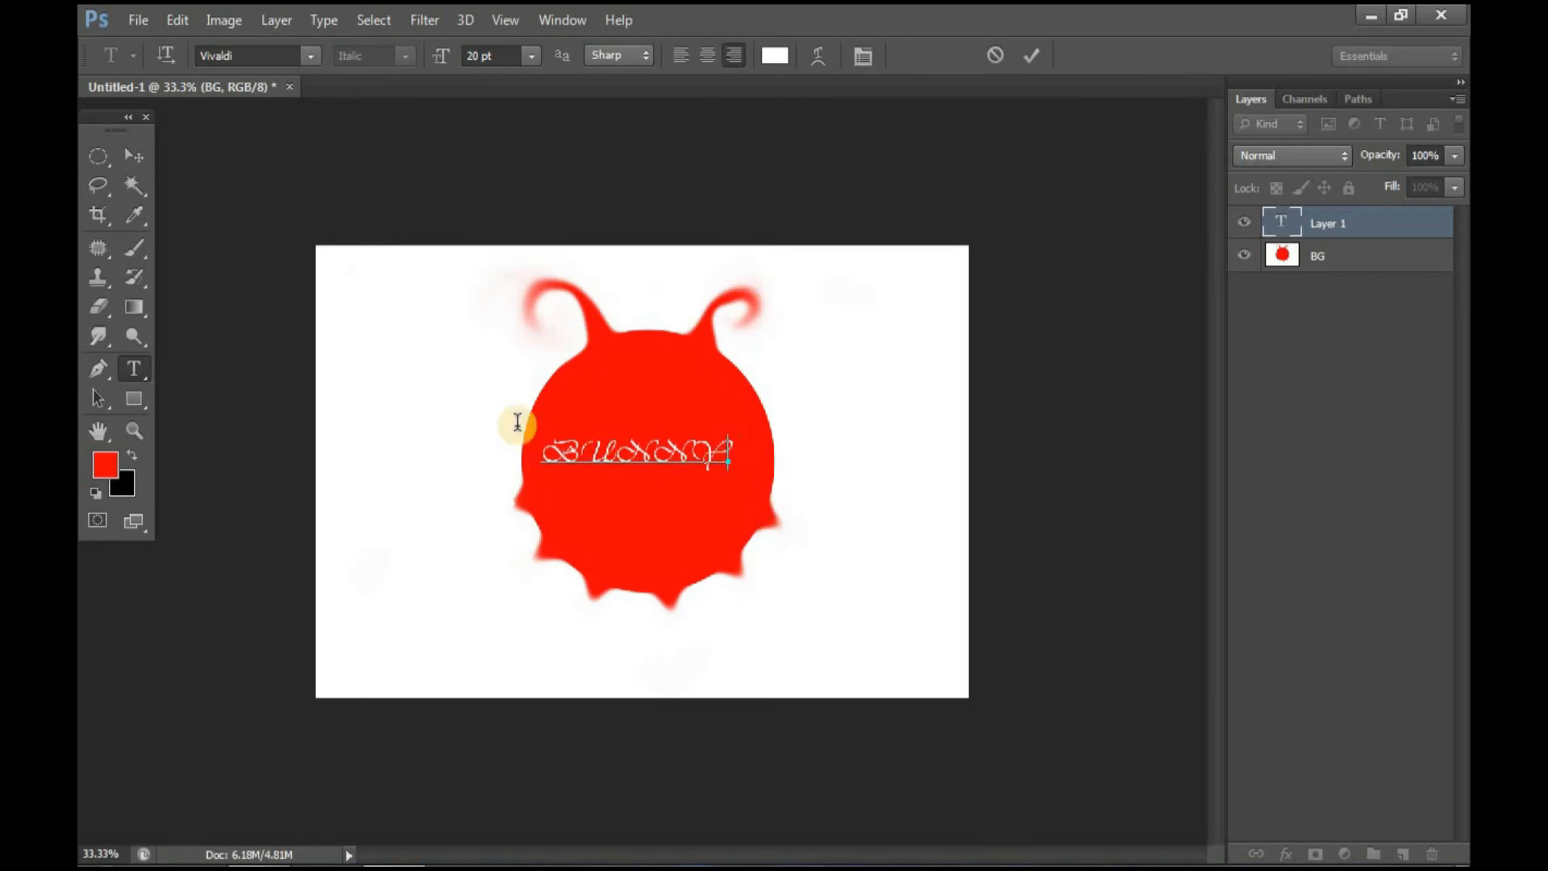
Set the colour of the whole BUNNY text to black (000000)
left_click_drag(734, 450, 585, 449)
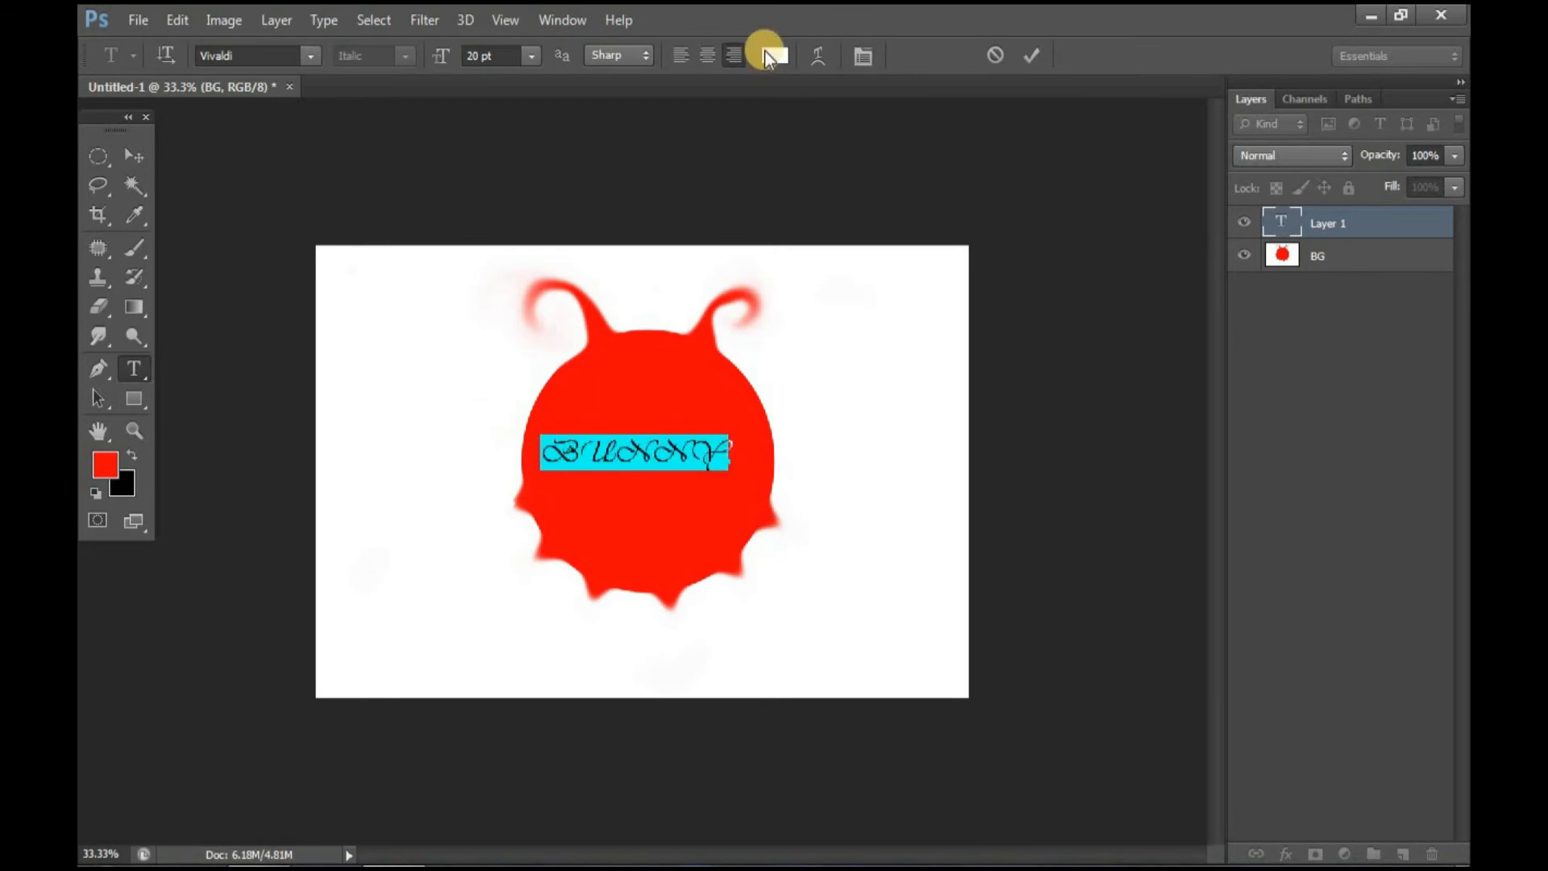
left_click(776, 42)
left_click_drag(892, 250, 895, 492)
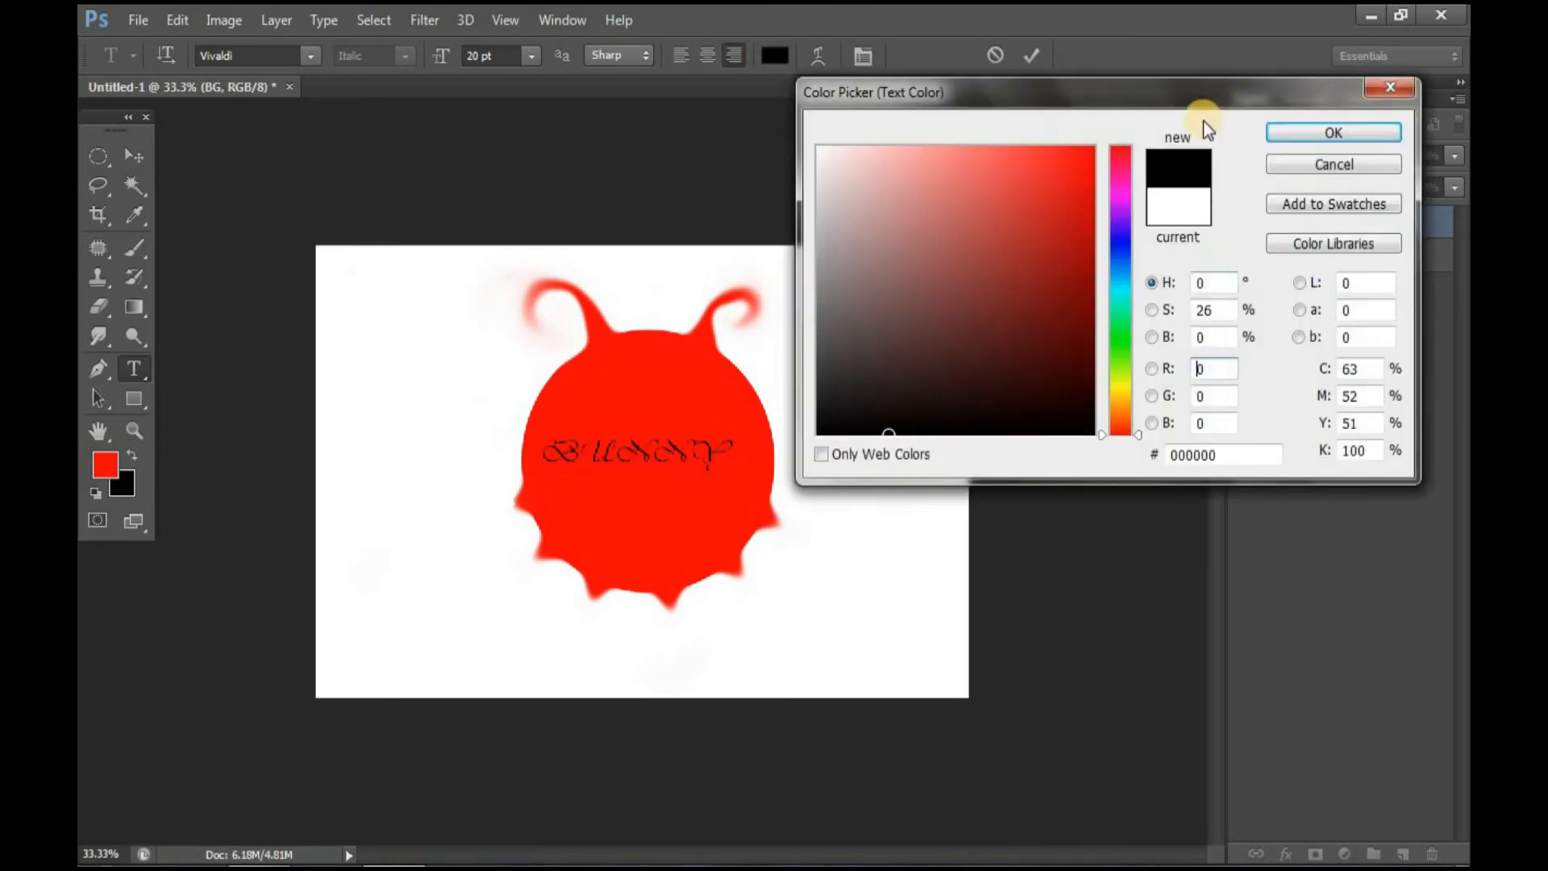
left_click(1301, 133)
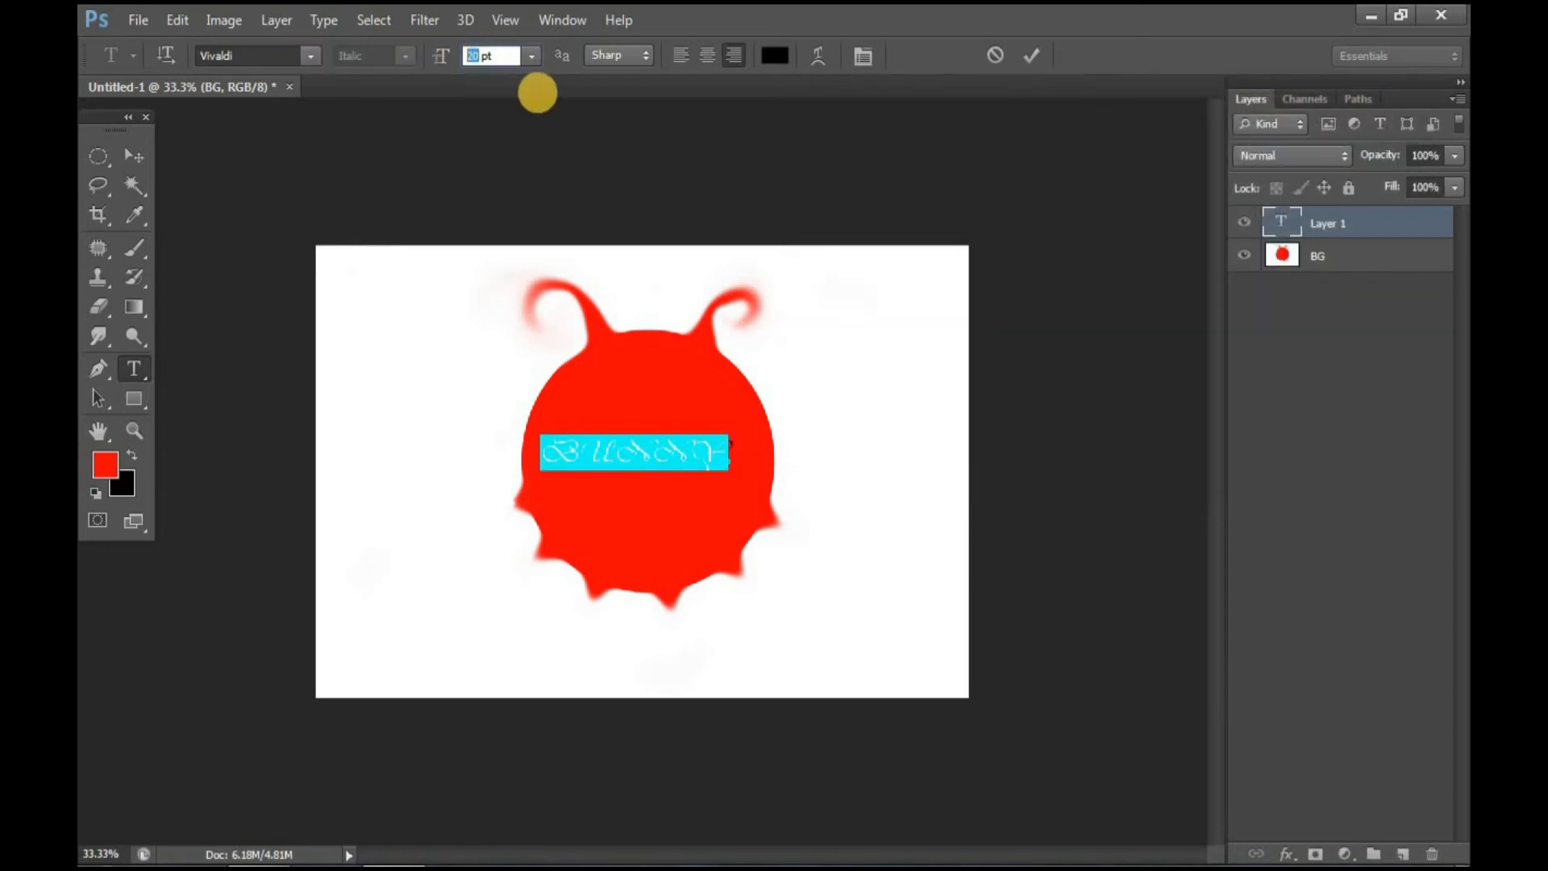
Set the selected BUNNY text to 50 pt in the Agency FB font
type("50")
left_click_drag(743, 548, 864, 554)
left_click(309, 56)
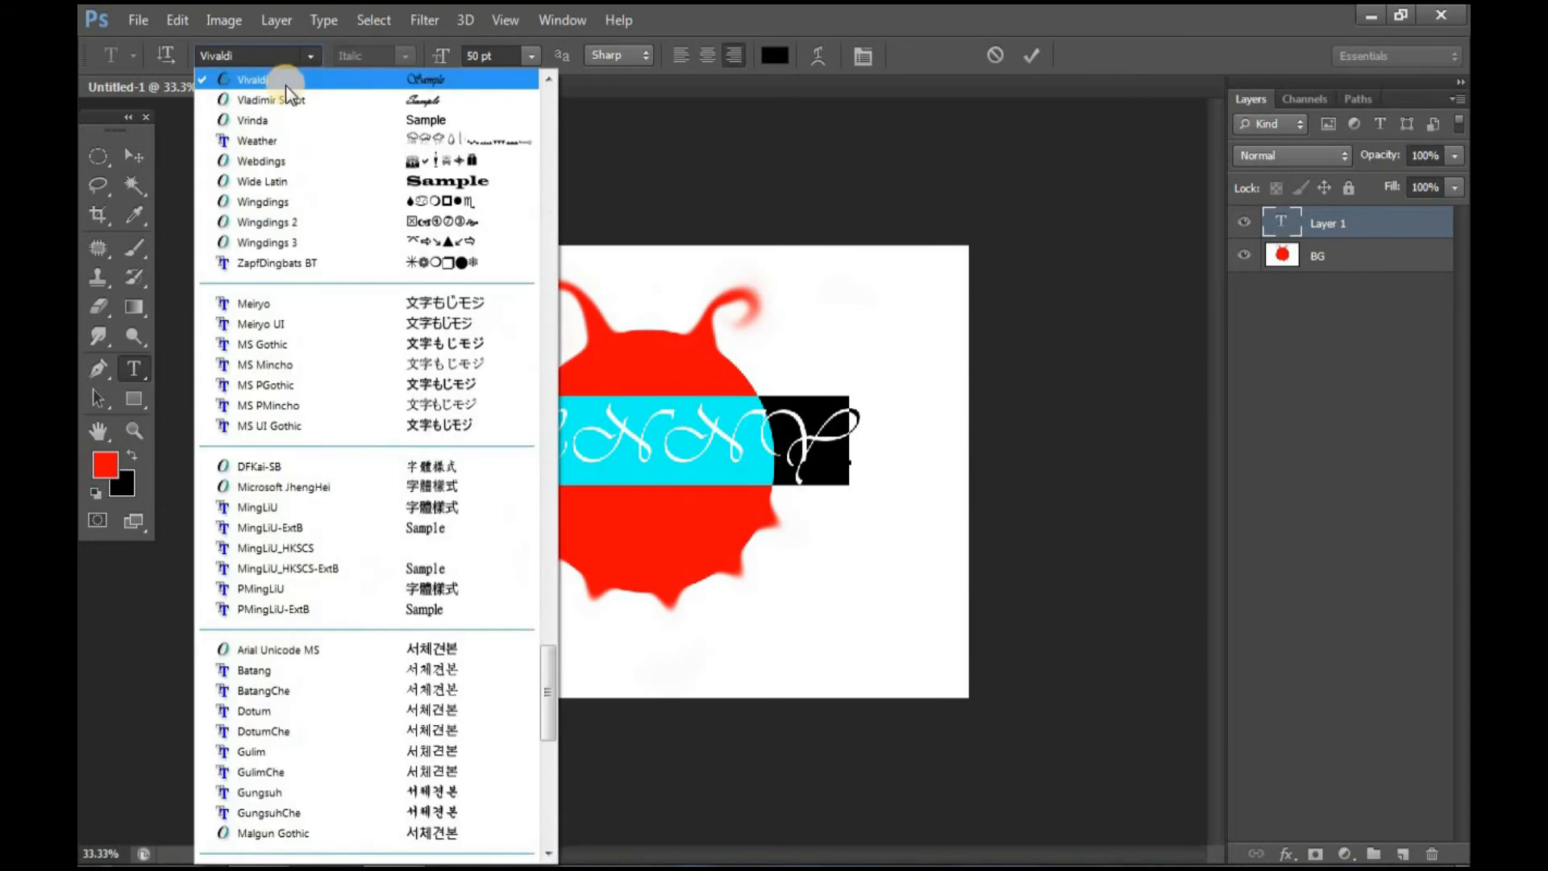
left_click_drag(548, 679, 528, 104)
left_click(303, 99)
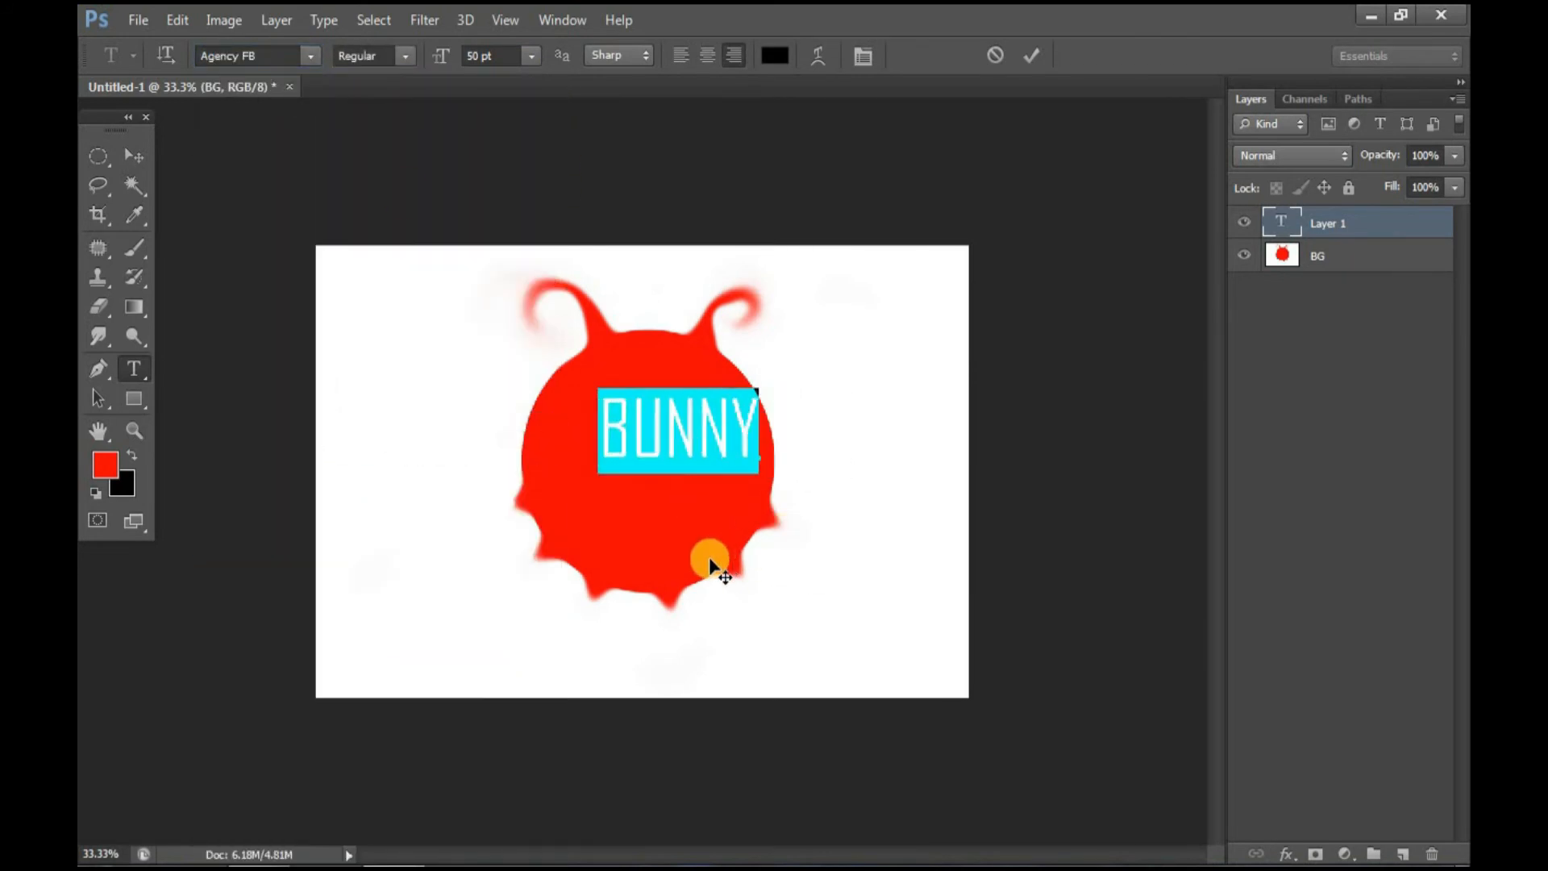
Commit the BUNNY text and reposition it at the centre of the red circle with the Move tool
left_click(133, 156)
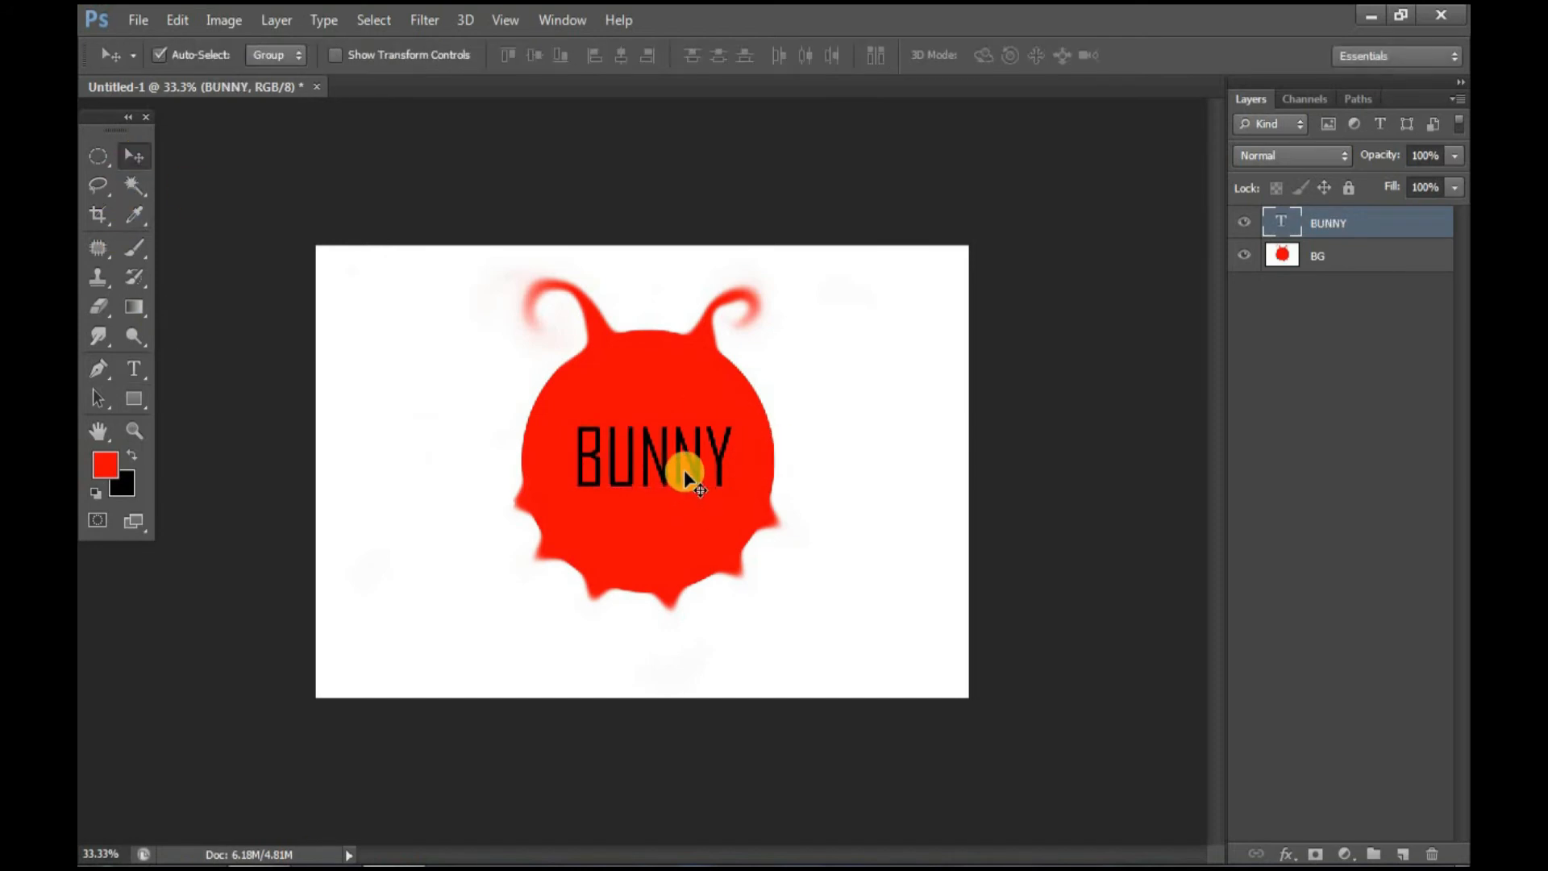
mouse_move(698, 476)
left_mouse_down()
mouse_move(719, 484)
mouse_move(693, 473)
left_mouse_up()
mouse_move(663, 385)
left_mouse_down()
mouse_move(729, 367)
mouse_move(655, 384)
mouse_move(691, 387)
left_mouse_up()
left_click_drag(767, 419, 775, 422)
Remove one N from the BUNNY text so it reads BUNY, and nudge it slightly on the circle
left_click(132, 370)
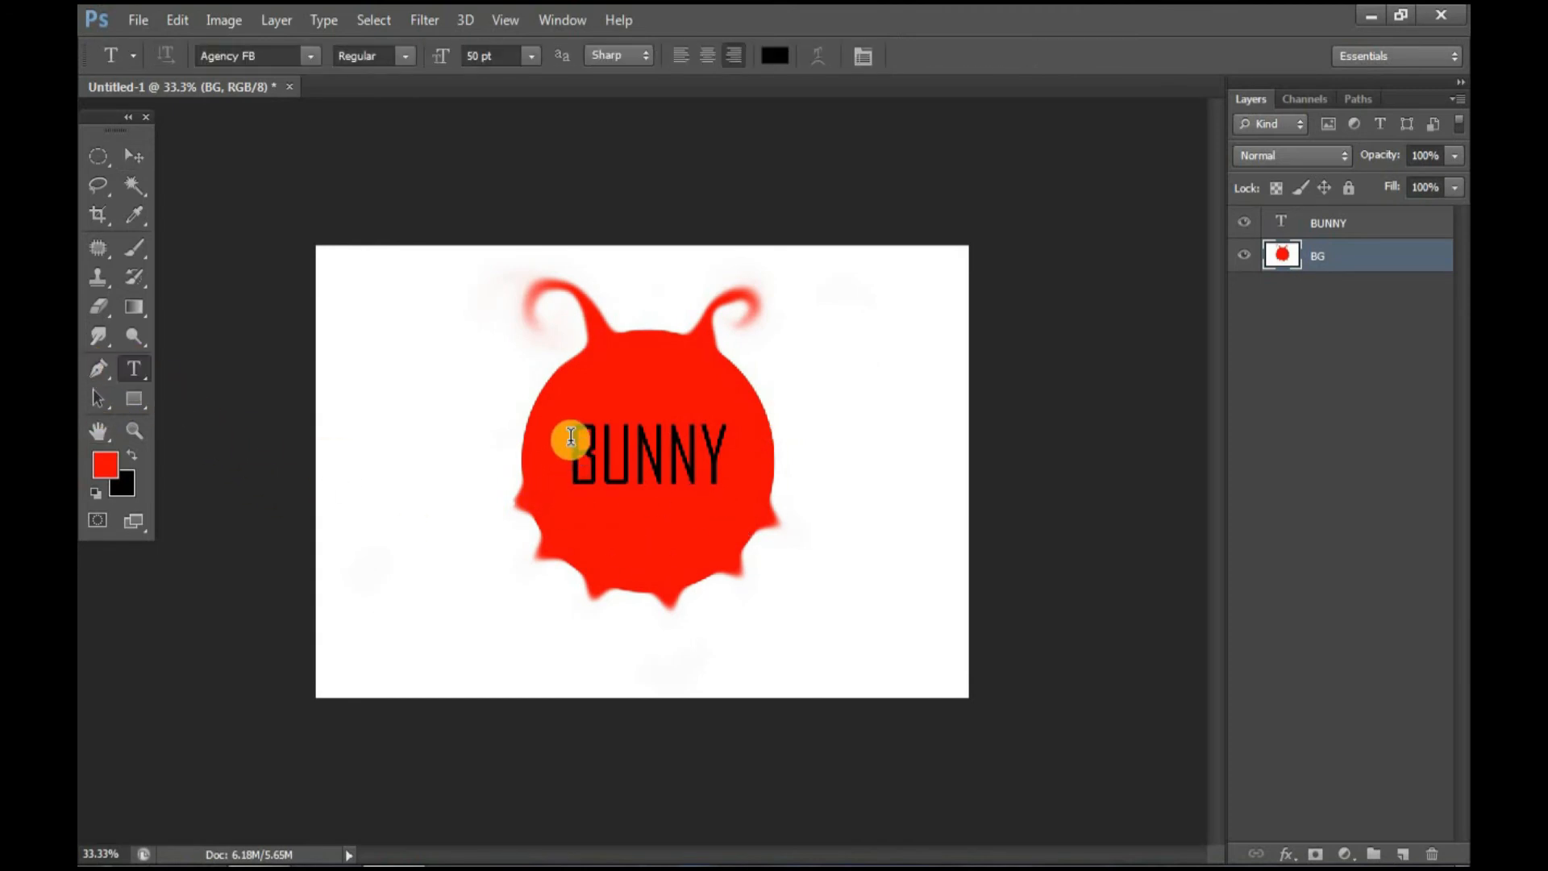
left_click_drag(570, 432, 733, 432)
left_click(699, 476)
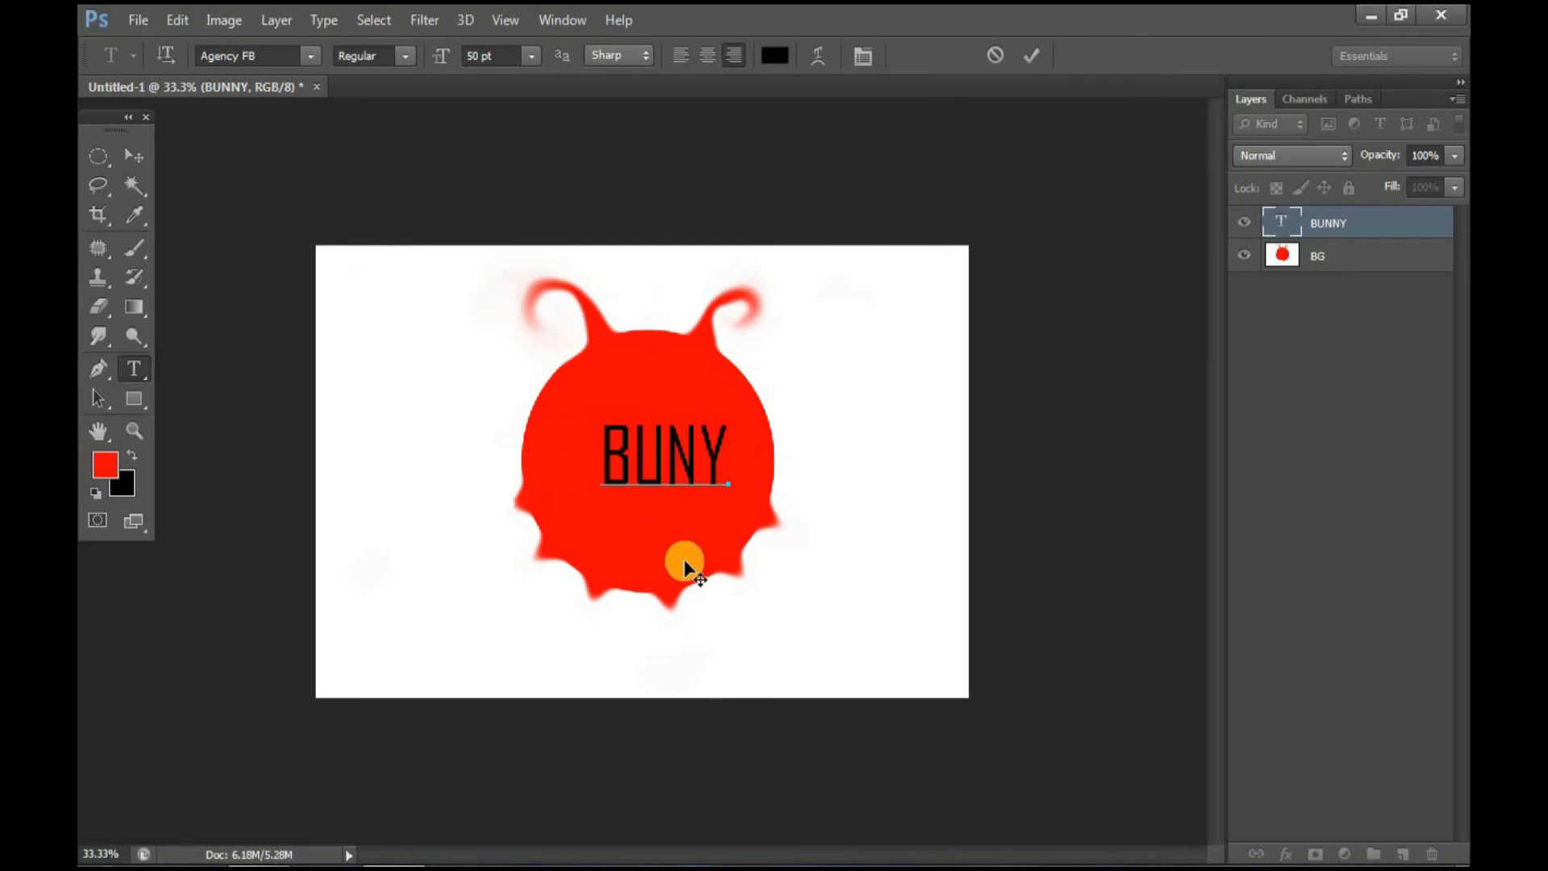
left_click_drag(684, 558, 671, 555)
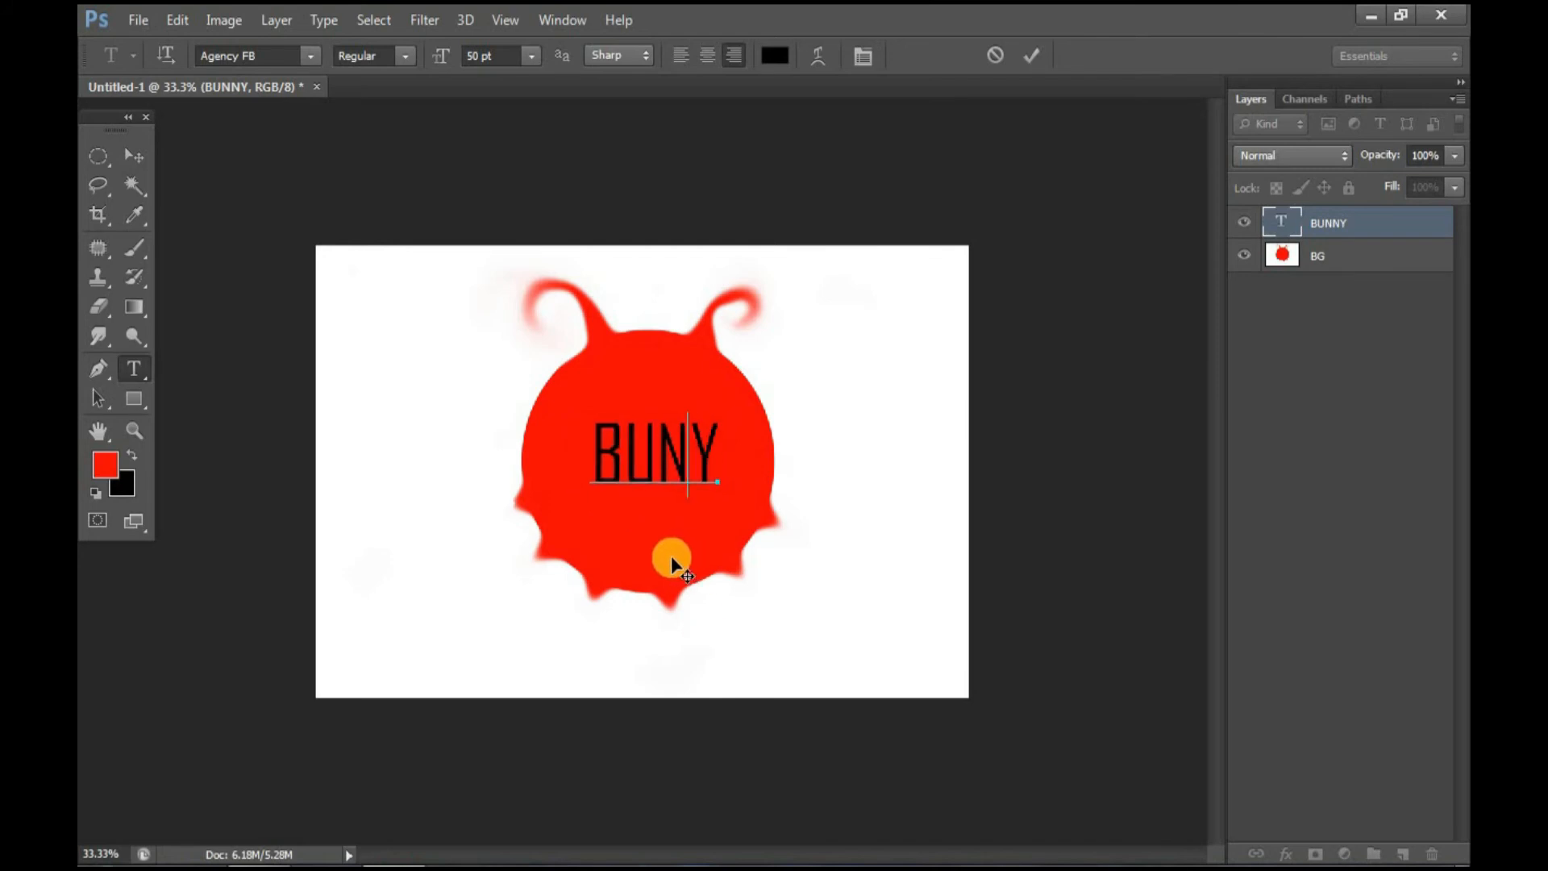
left_click(100, 395)
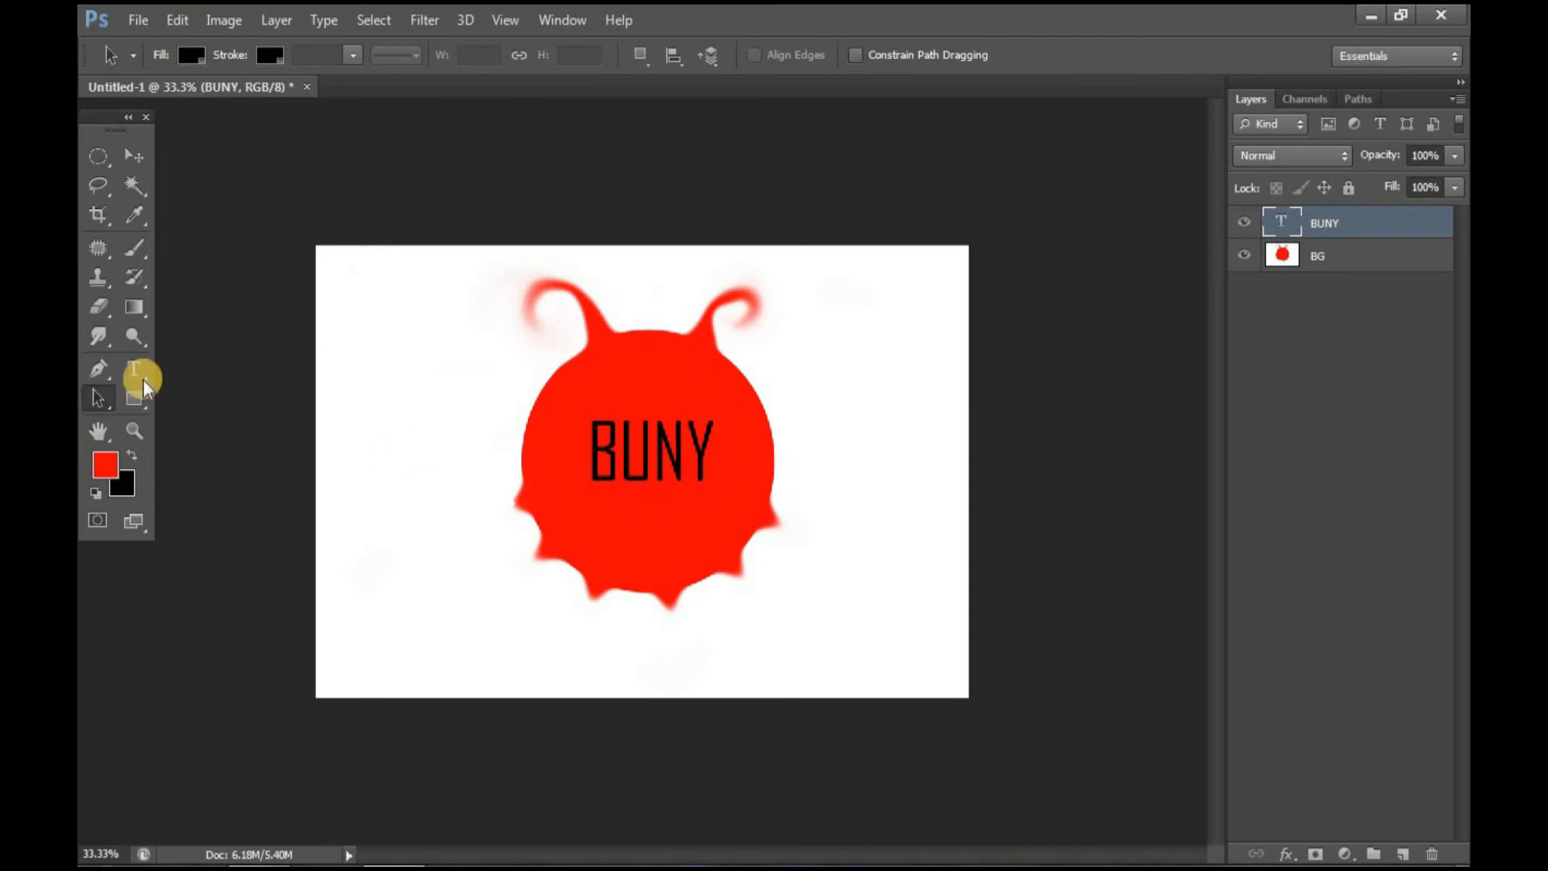
Draw an open, curved U-shaped path with six anchor points beside the red shape using the Pen tool
left_click(97, 371)
left_click(372, 382)
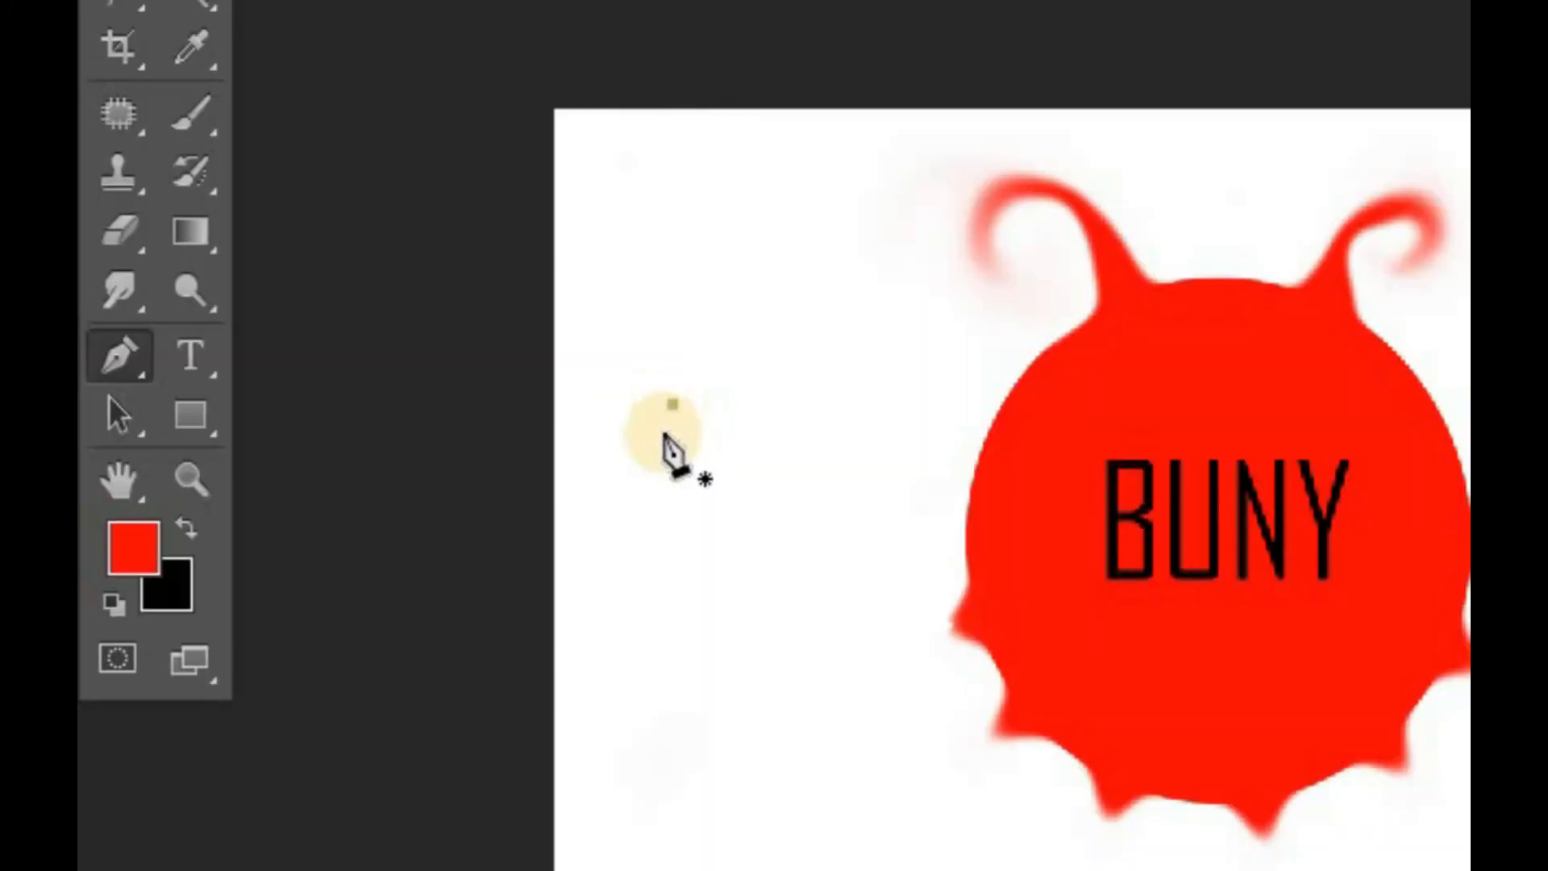
left_click(356, 474)
left_click(403, 511)
left_click(461, 480)
left_click(461, 391)
left_click(431, 341)
Select the lower-left anchor points of the U-shaped path with the Direct Selection tool
key("a")
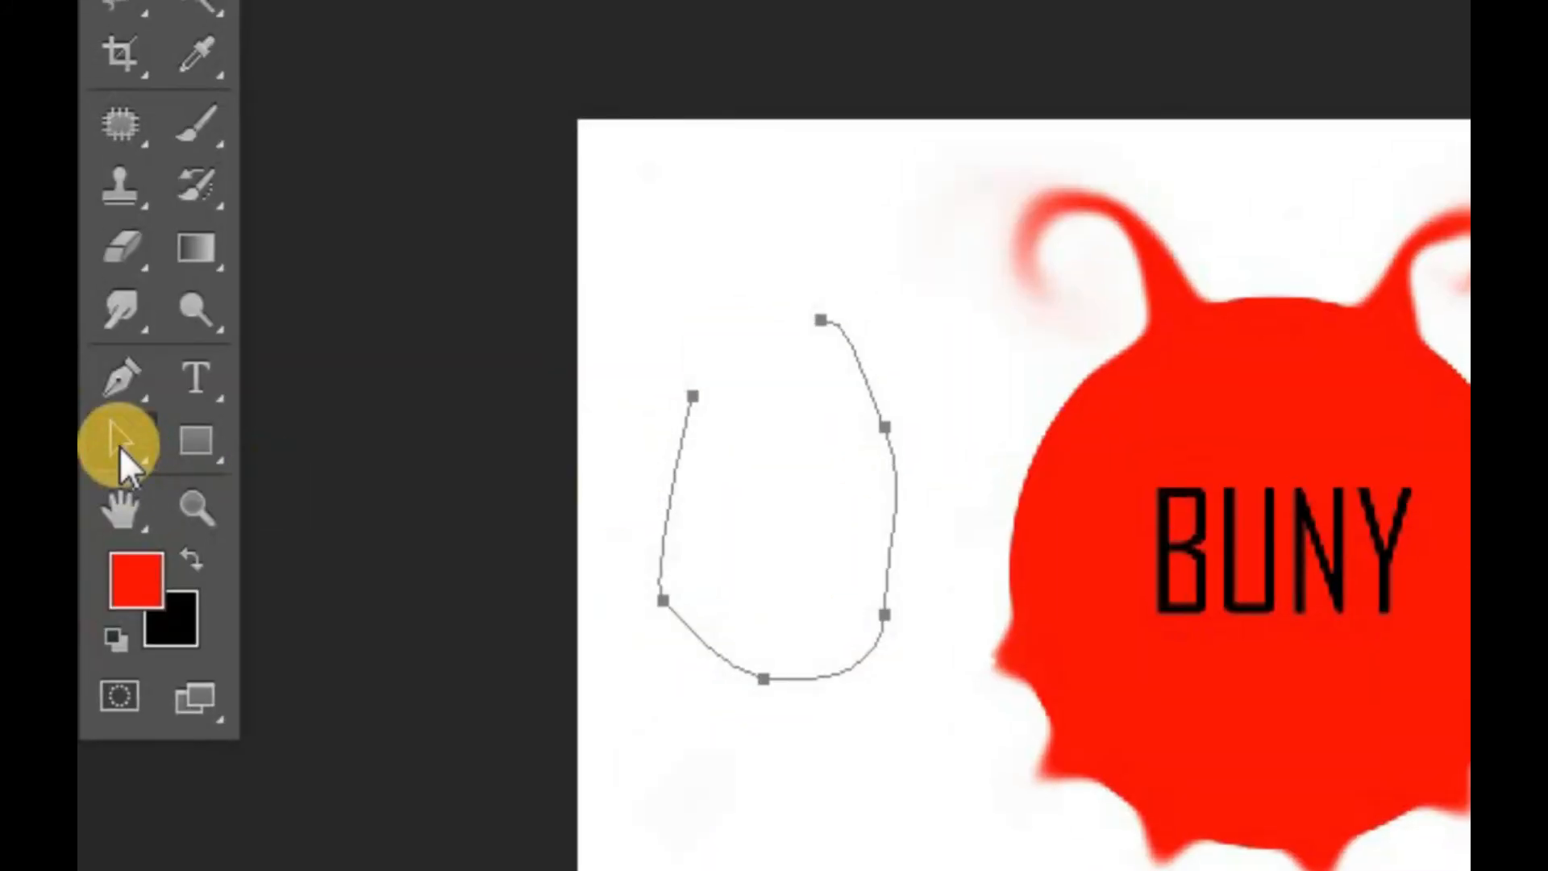
left_click_drag(121, 445, 258, 496)
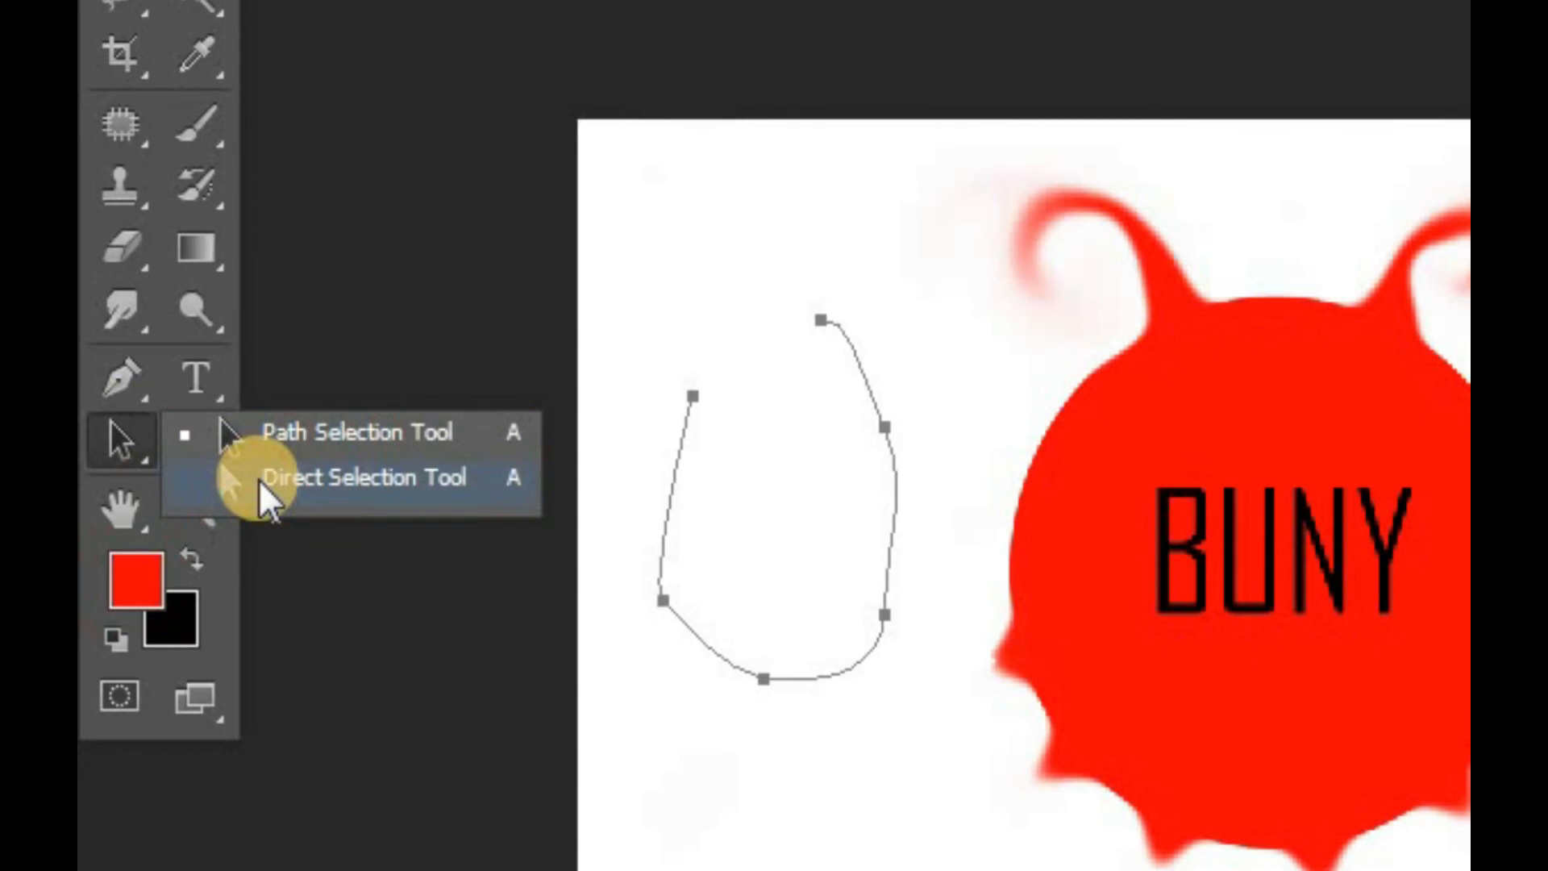
left_click(260, 479)
left_click_drag(573, 476, 764, 708)
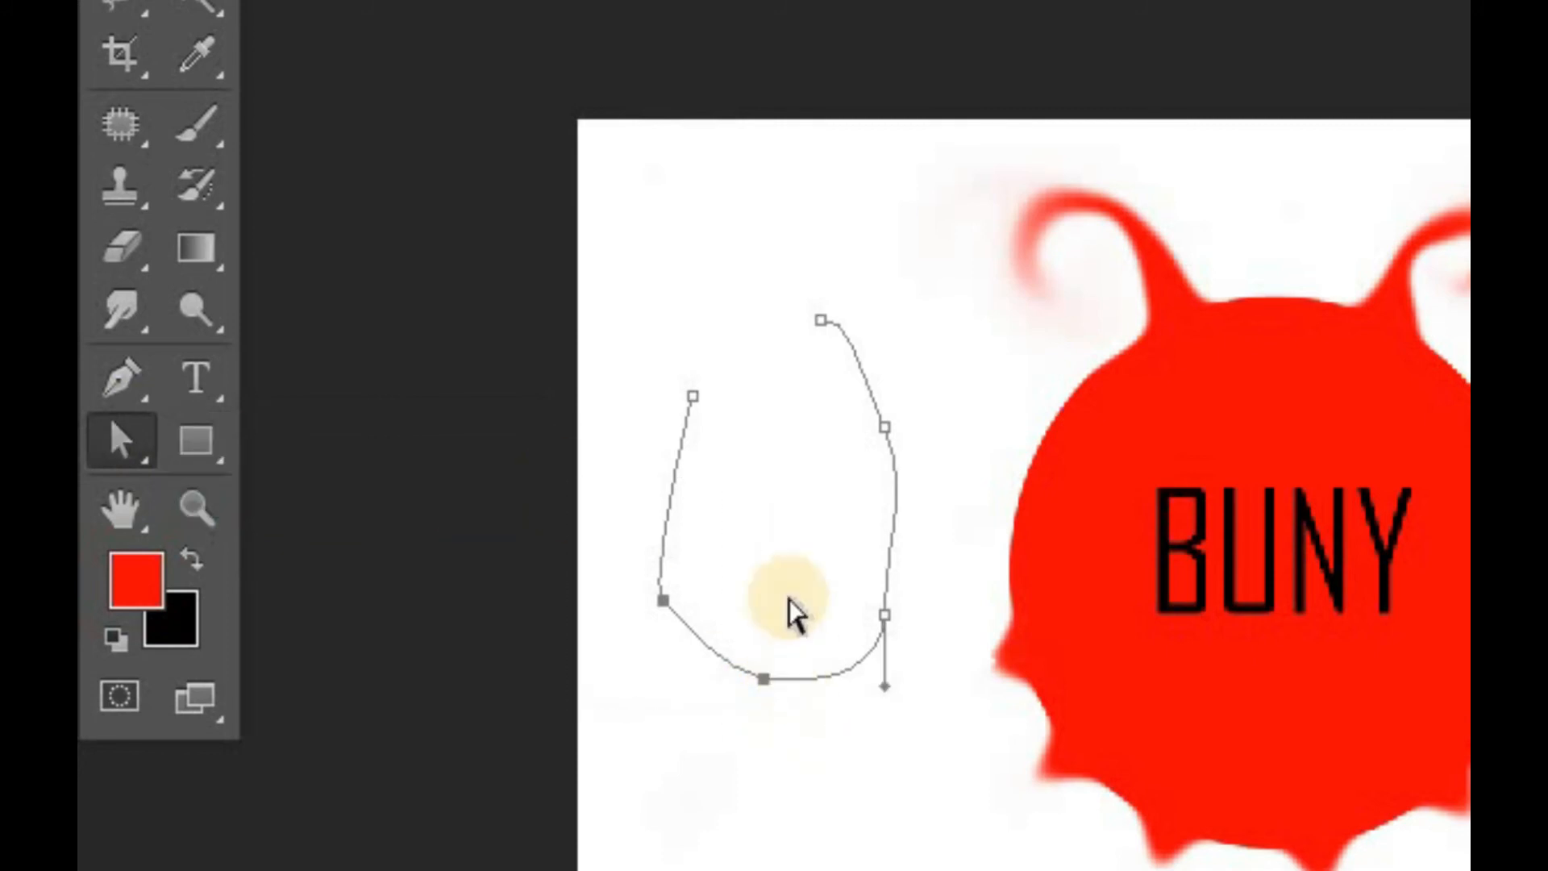
left_click(905, 575)
left_click_drag(598, 534, 826, 758)
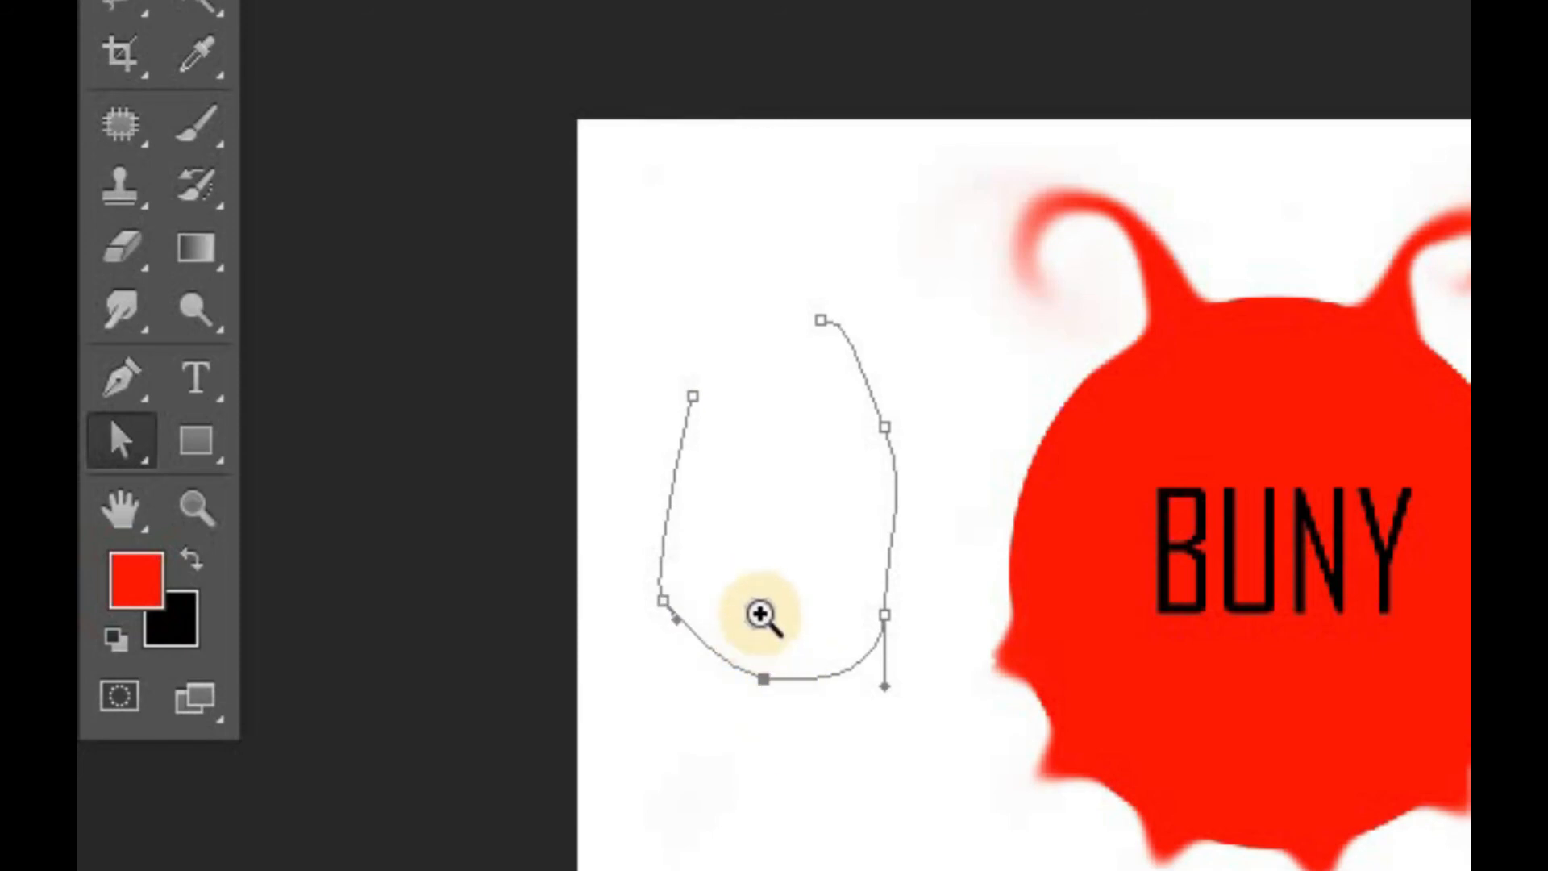
Delete the two lower-left anchor points of the path, and also delete the segment on its right side
left_click(766, 613, "ctrl")
left_click(769, 609, "ctrl")
left_click_drag(667, 753, 1213, 726)
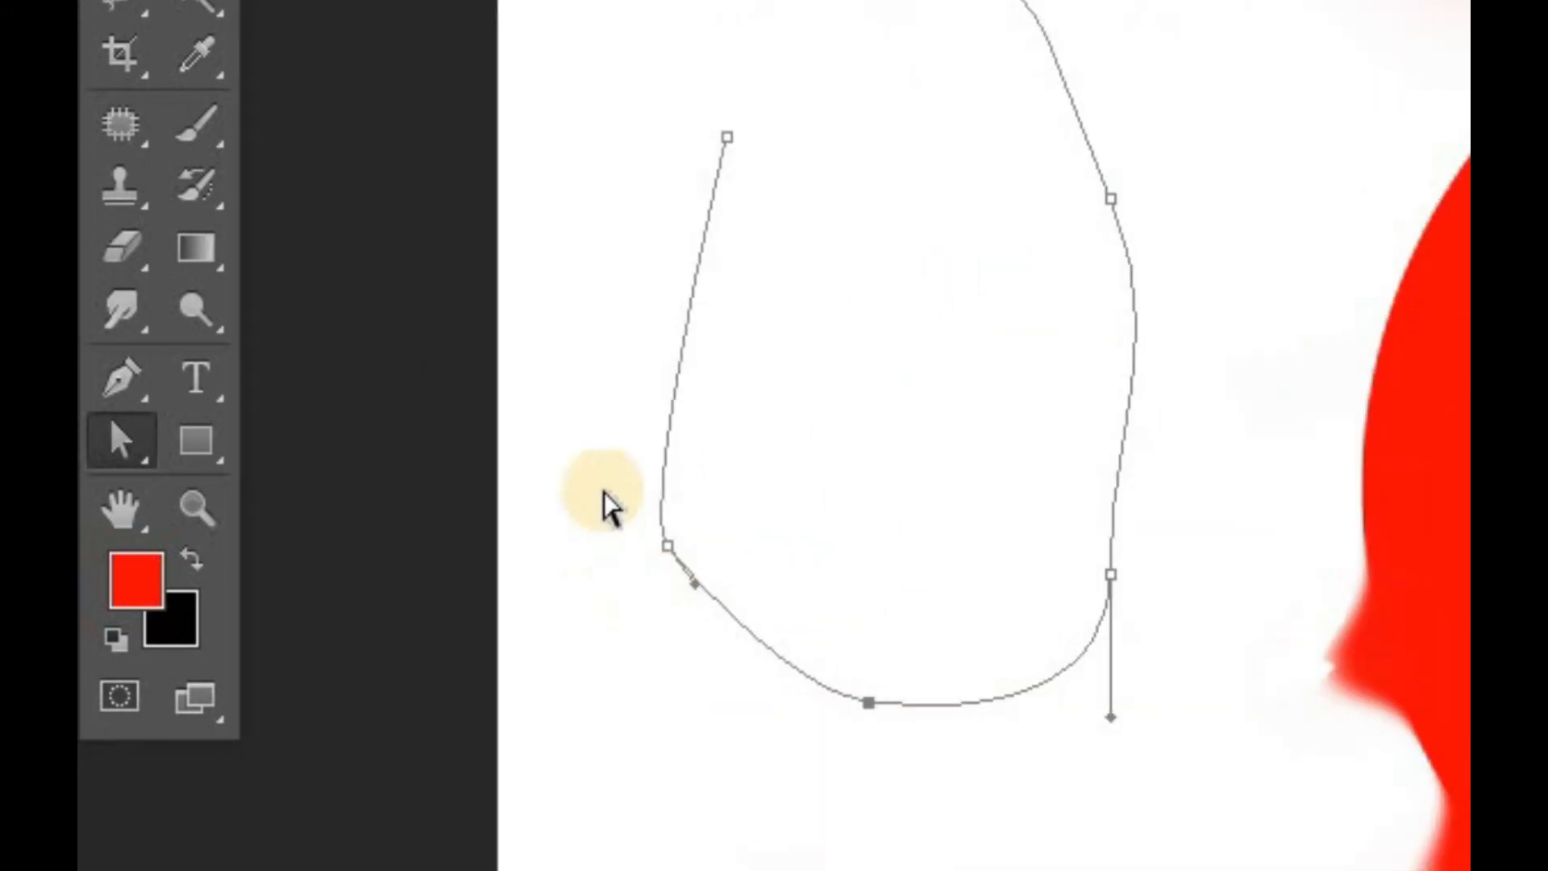
left_click_drag(604, 472, 905, 795)
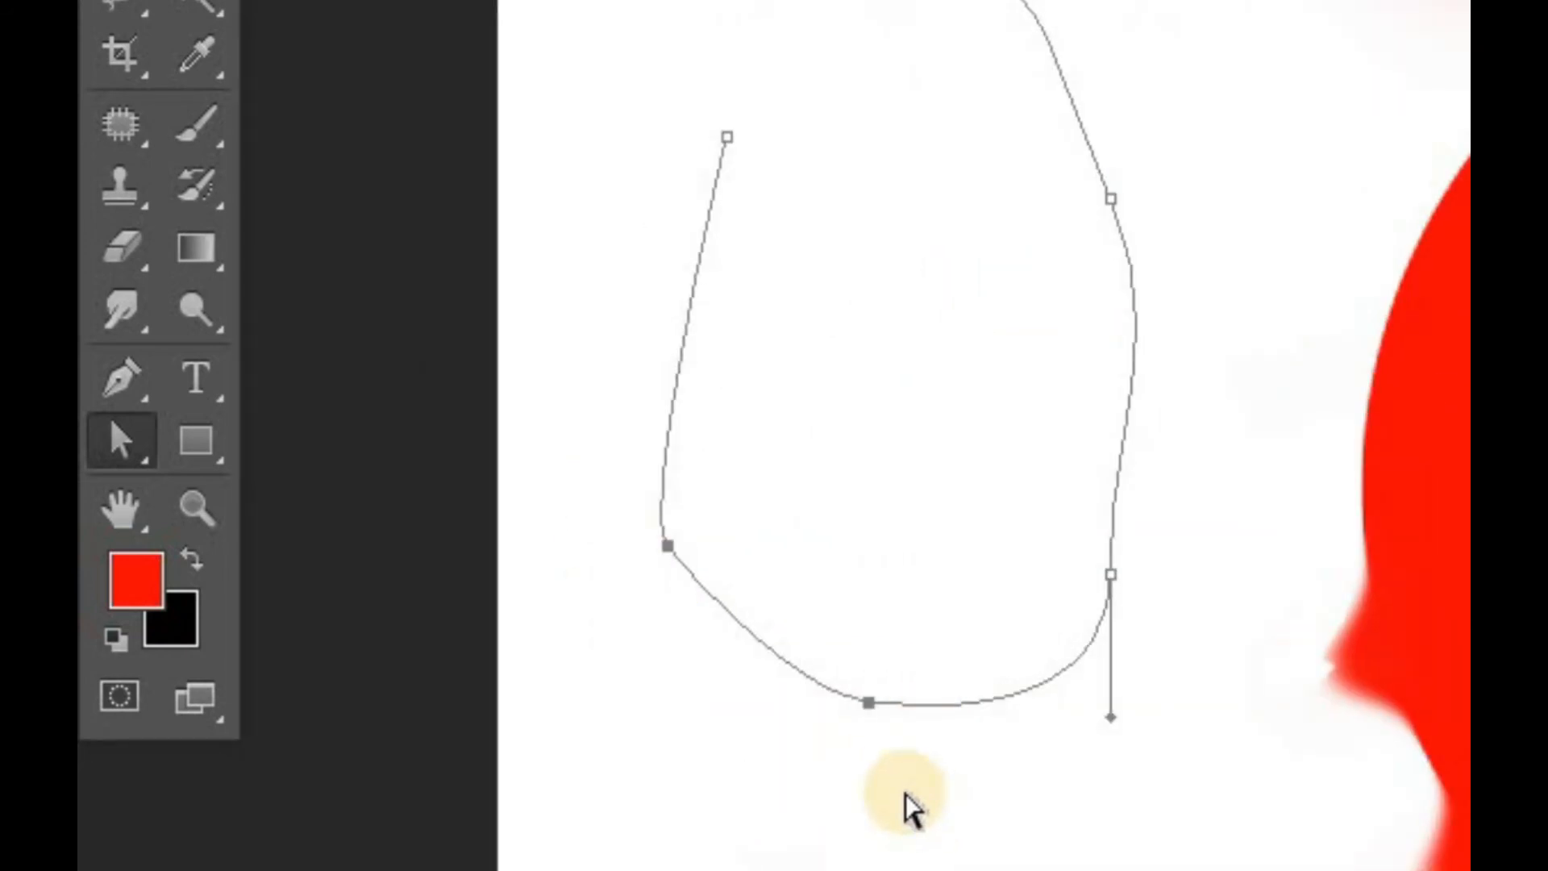
key("Delete")
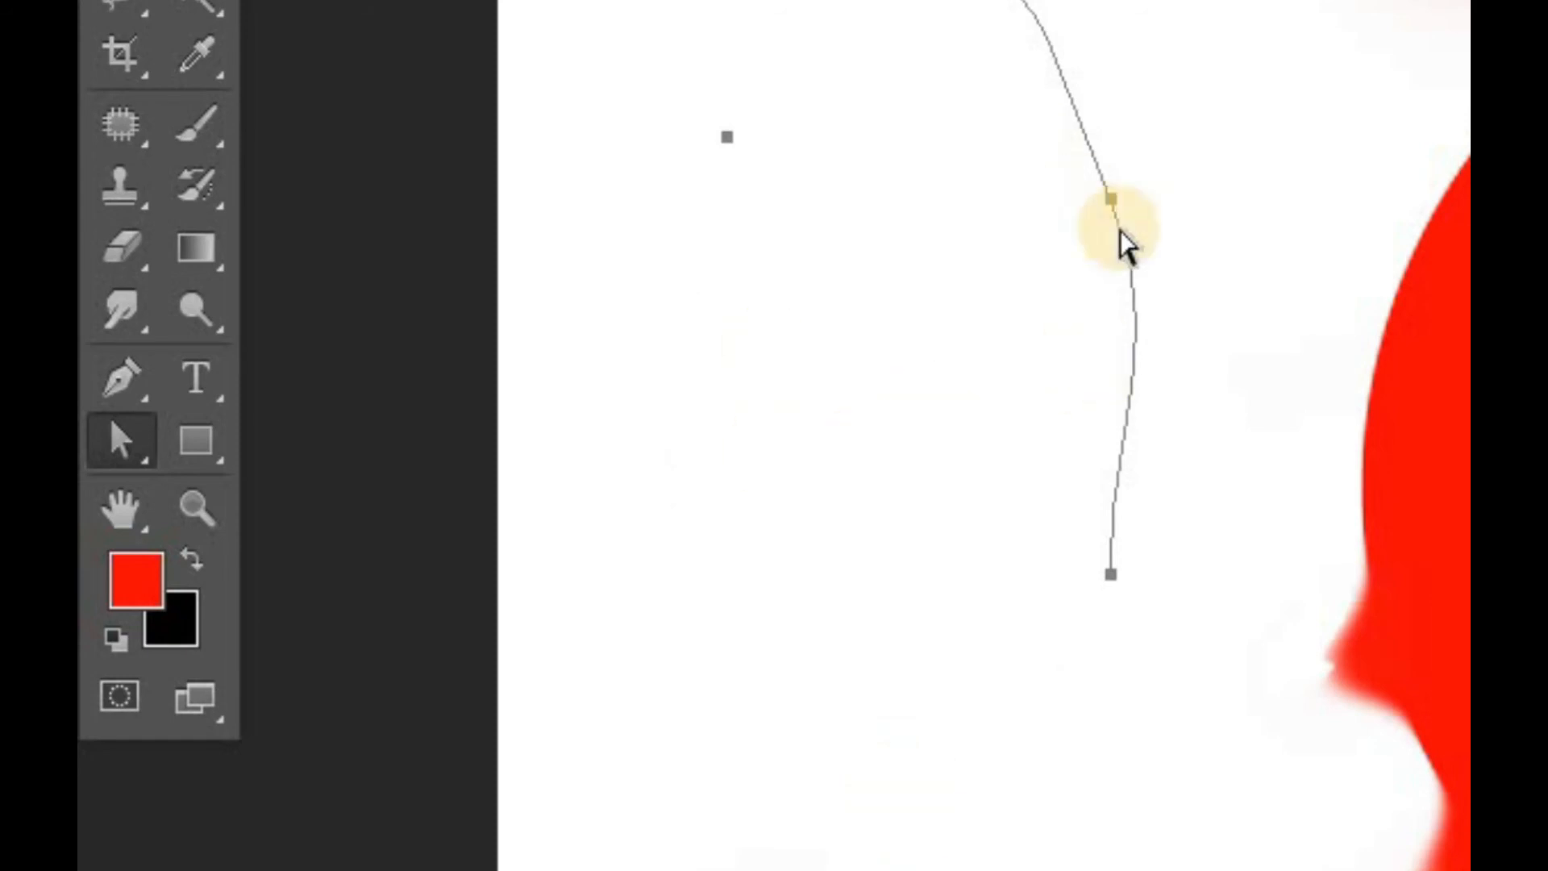
left_click(1121, 233)
key("Delete")
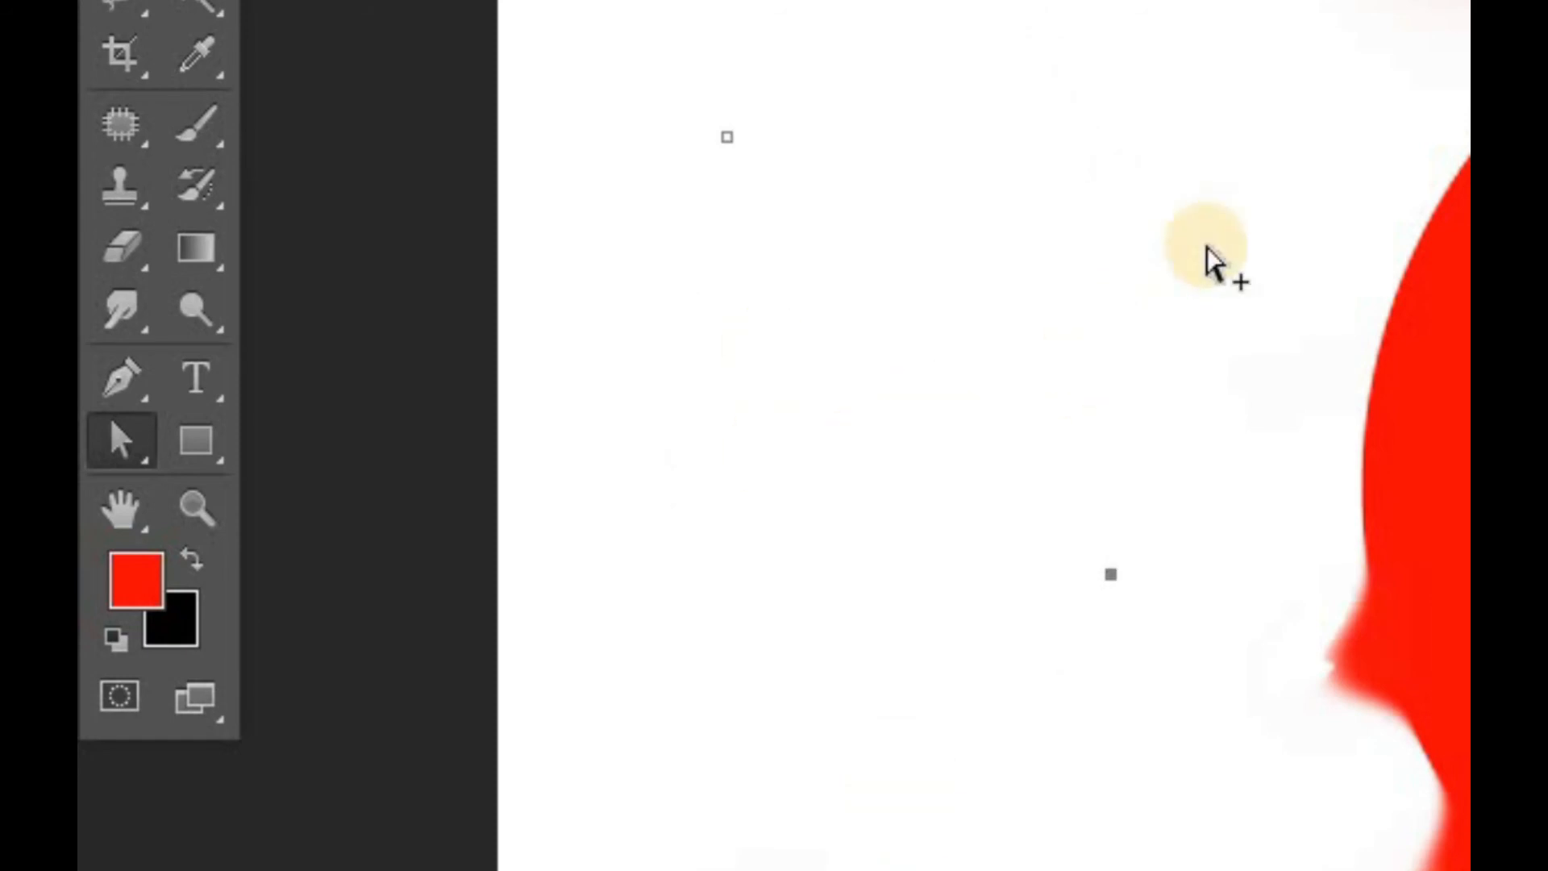
Undo the anchor point deletions and the whole Pen path
key("ctrl+alt+z")
key("ctrl+alt+z")
key("ctrl+alt+z")
key("ctrl+alt+z")
key("ctrl+alt+z")
key("ctrl+alt+z")
key("ctrl+alt+z")
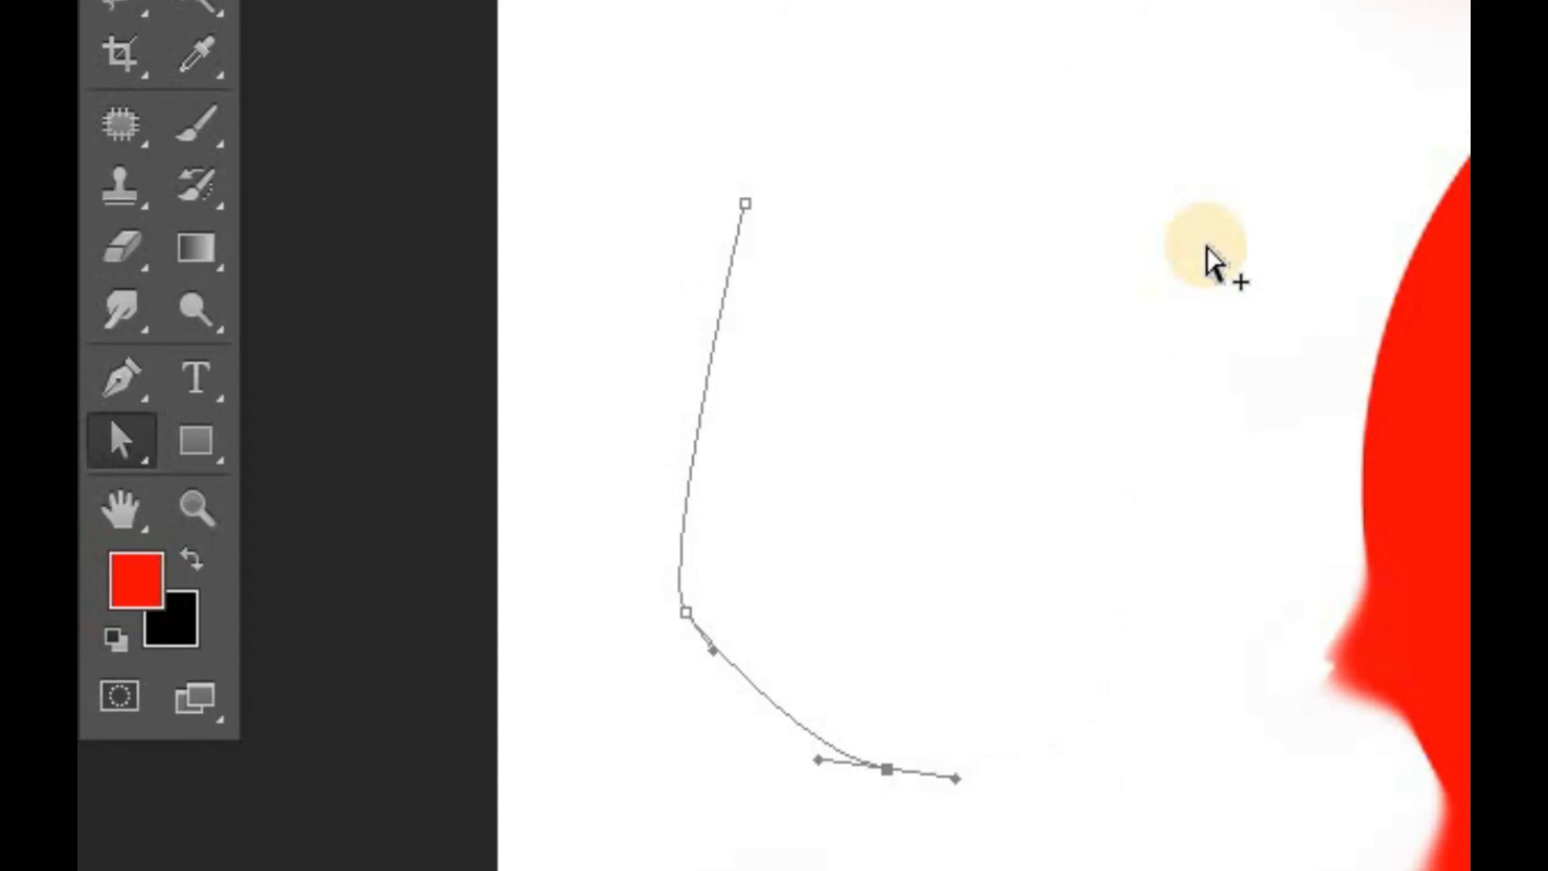
key("ctrl+alt+z")
key("ctrl+alt+z")
key("ctrl+alt+z")
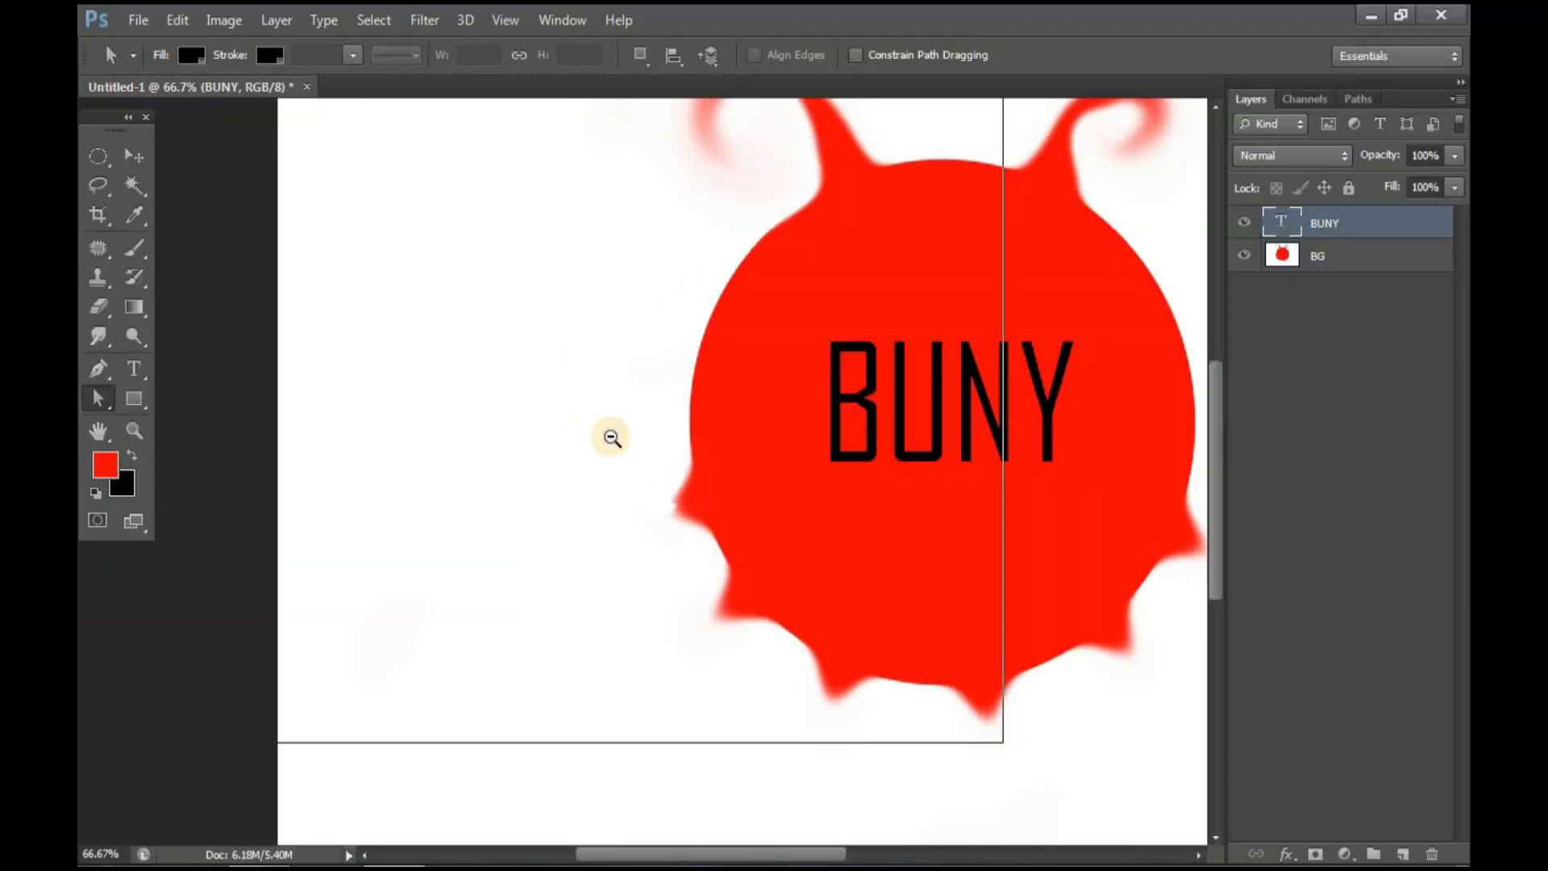
key("ctrl+minus")
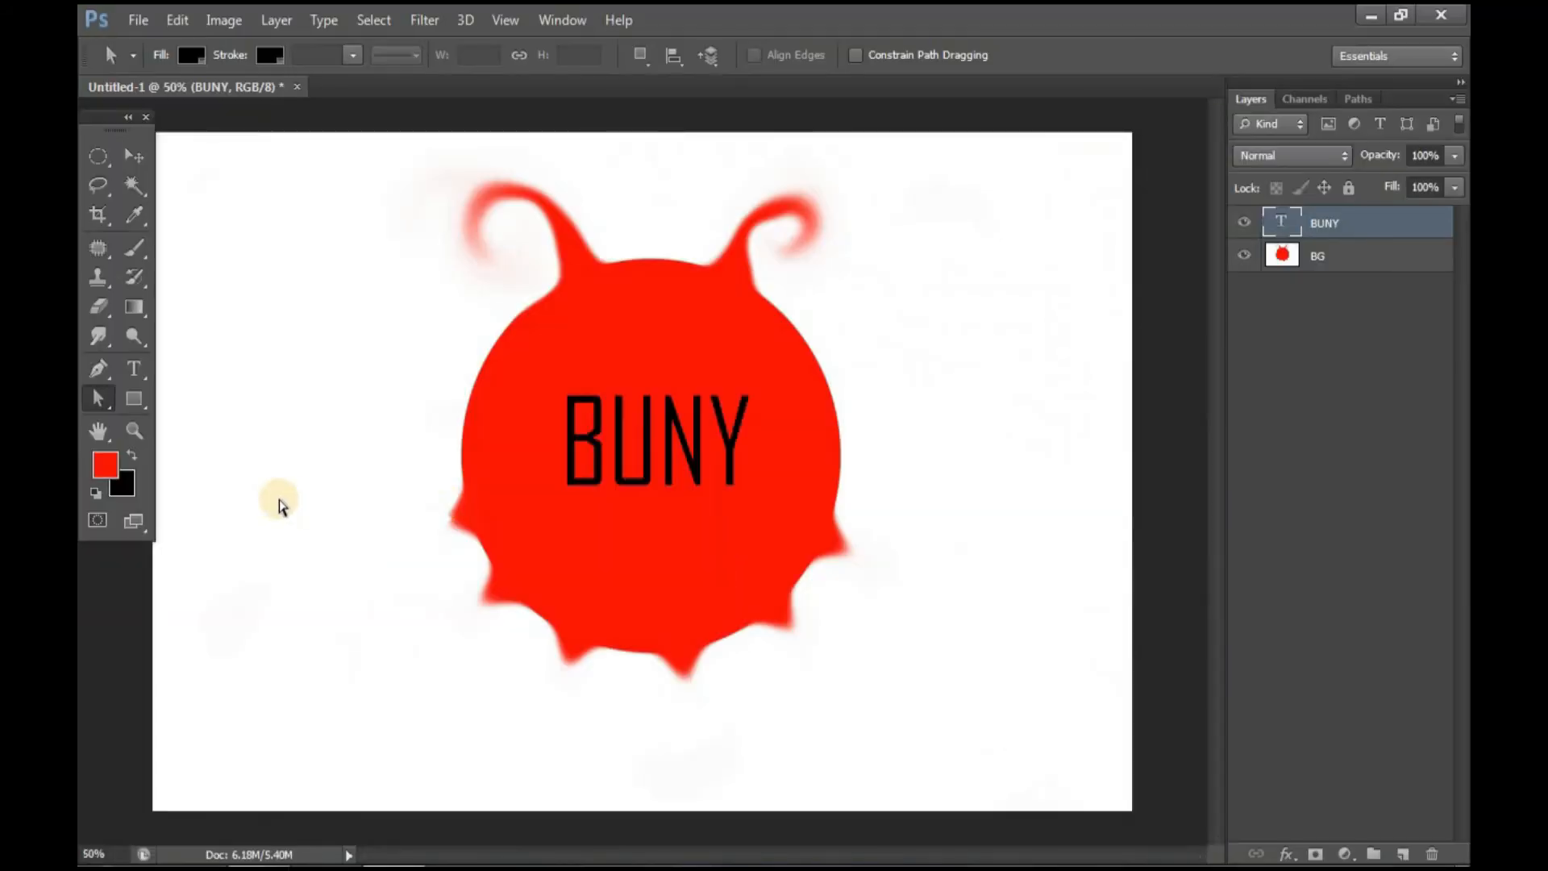
Draw a red rectangle about 256 by 248 px and a red arrow custom shape below it, beside the circle
left_click(135, 395)
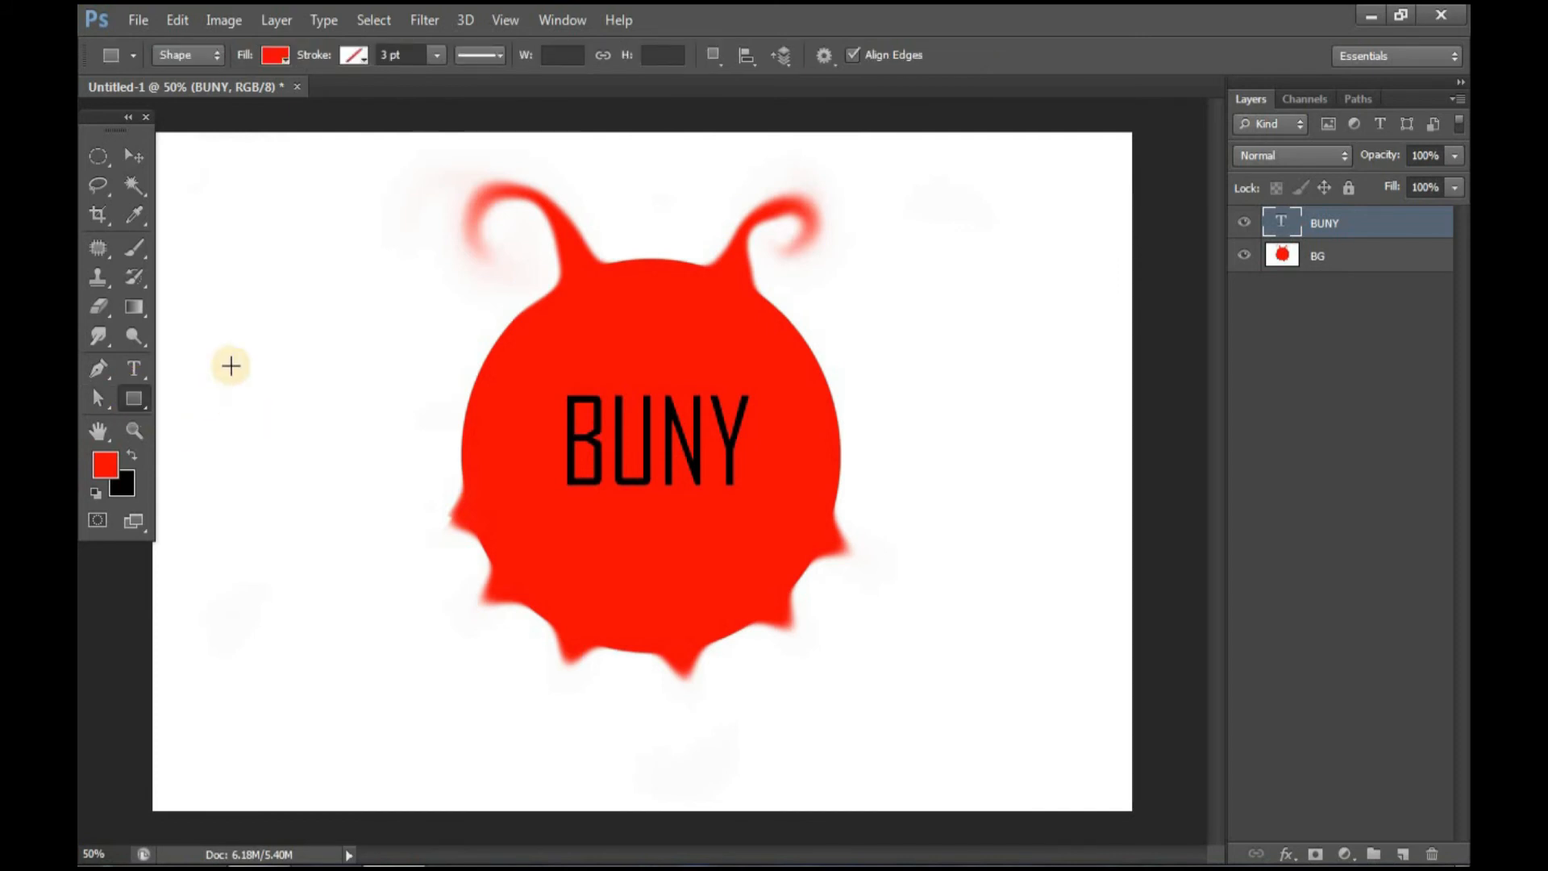
left_click_drag(211, 292, 351, 432)
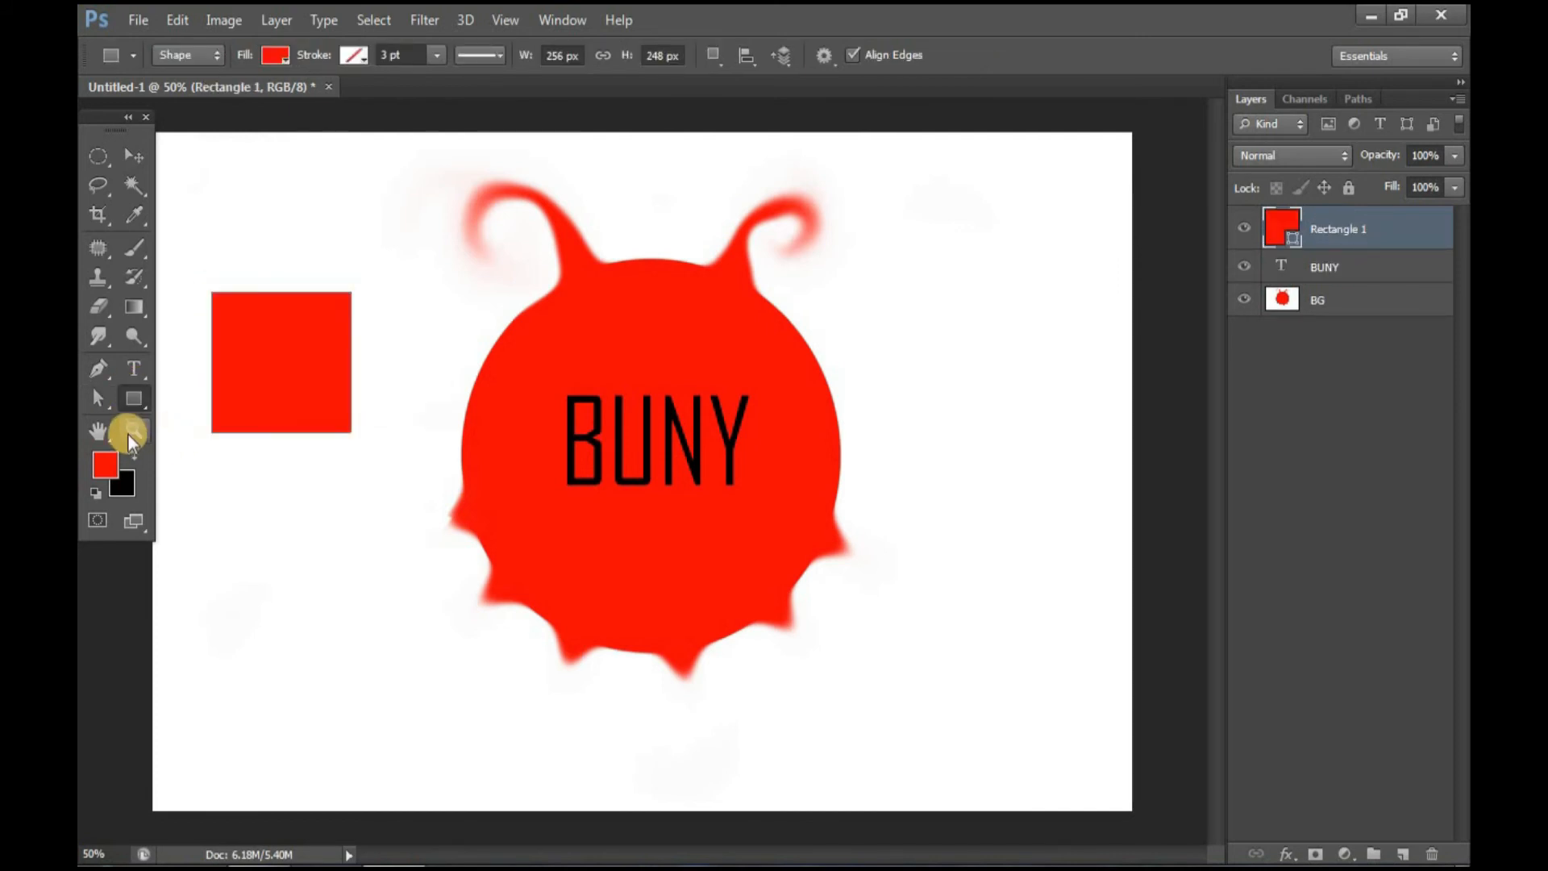
left_click(131, 396)
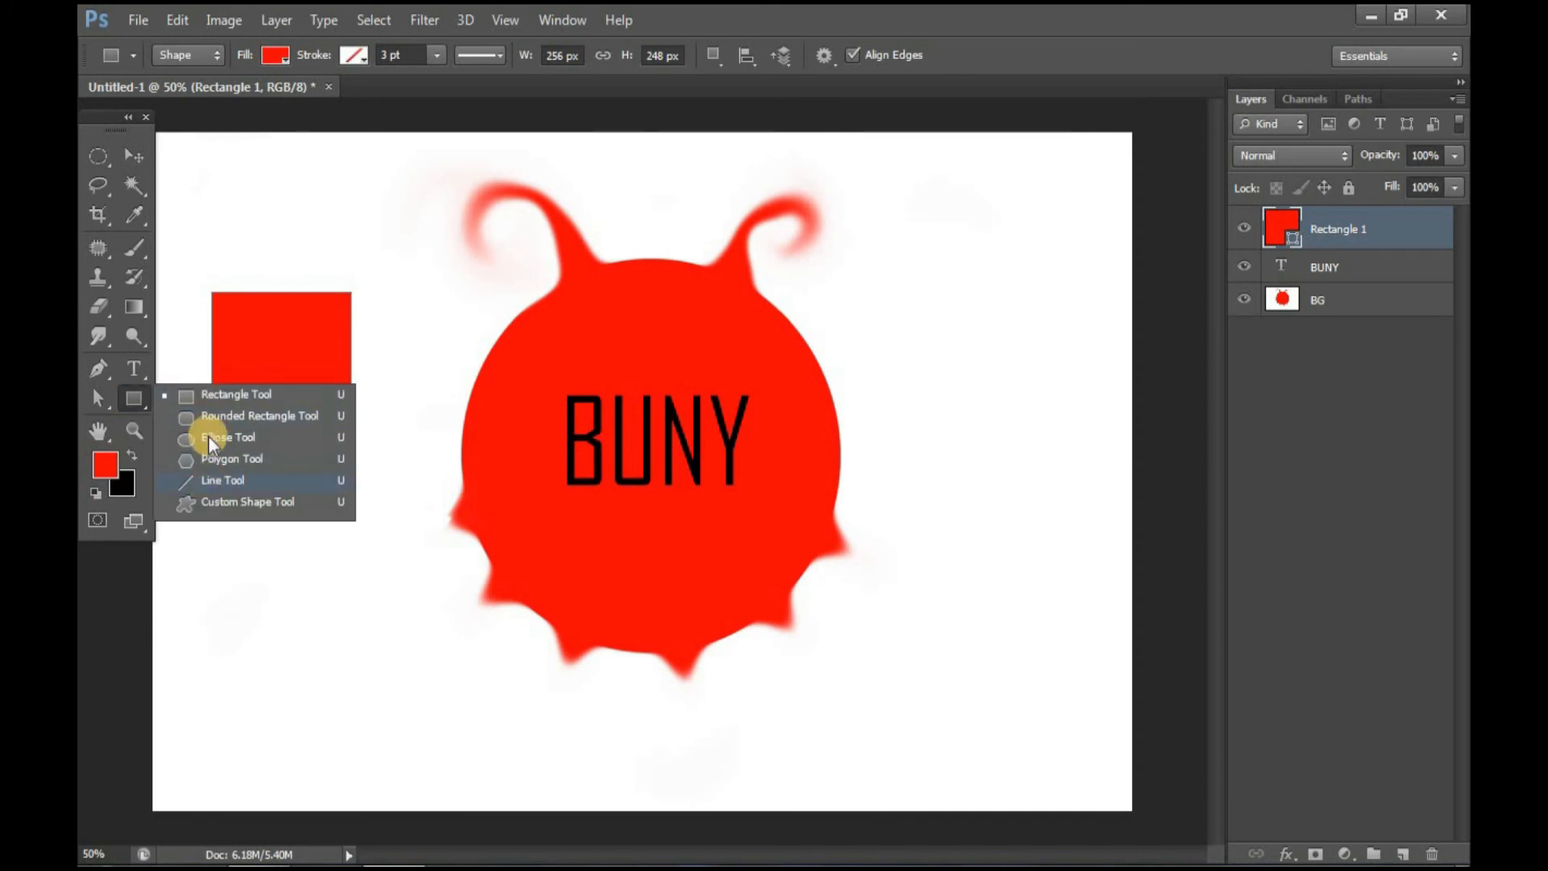
left_click(277, 500)
left_click_drag(244, 520, 389, 646)
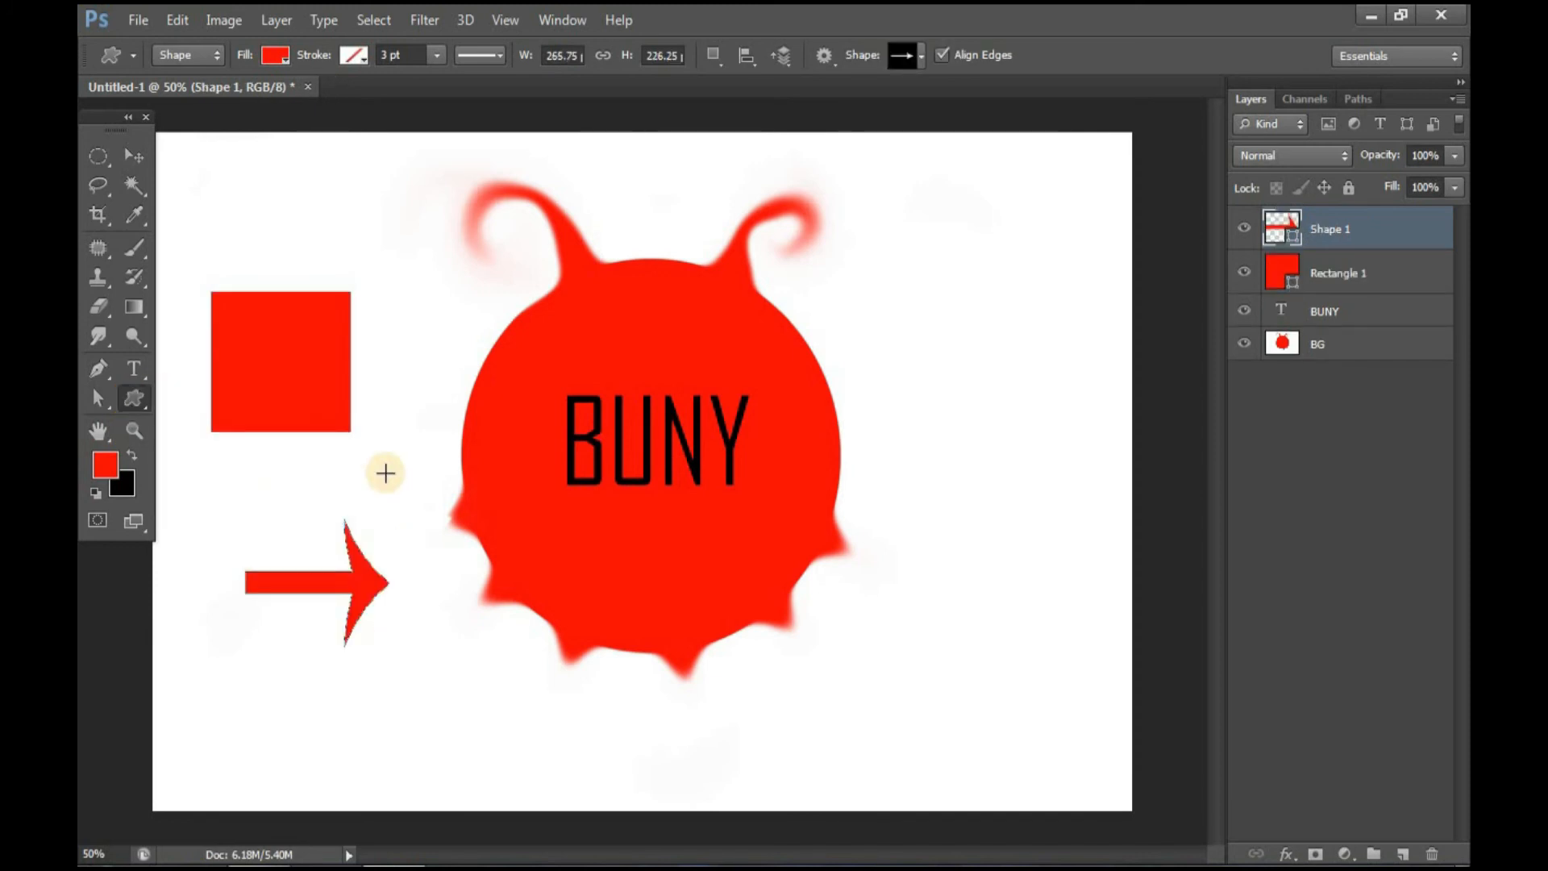
Undo the arrow, the rectangle and the text edit to restore the word BUNNY
left_click_drag(384, 473, 229, 539)
key("ctrl+z")
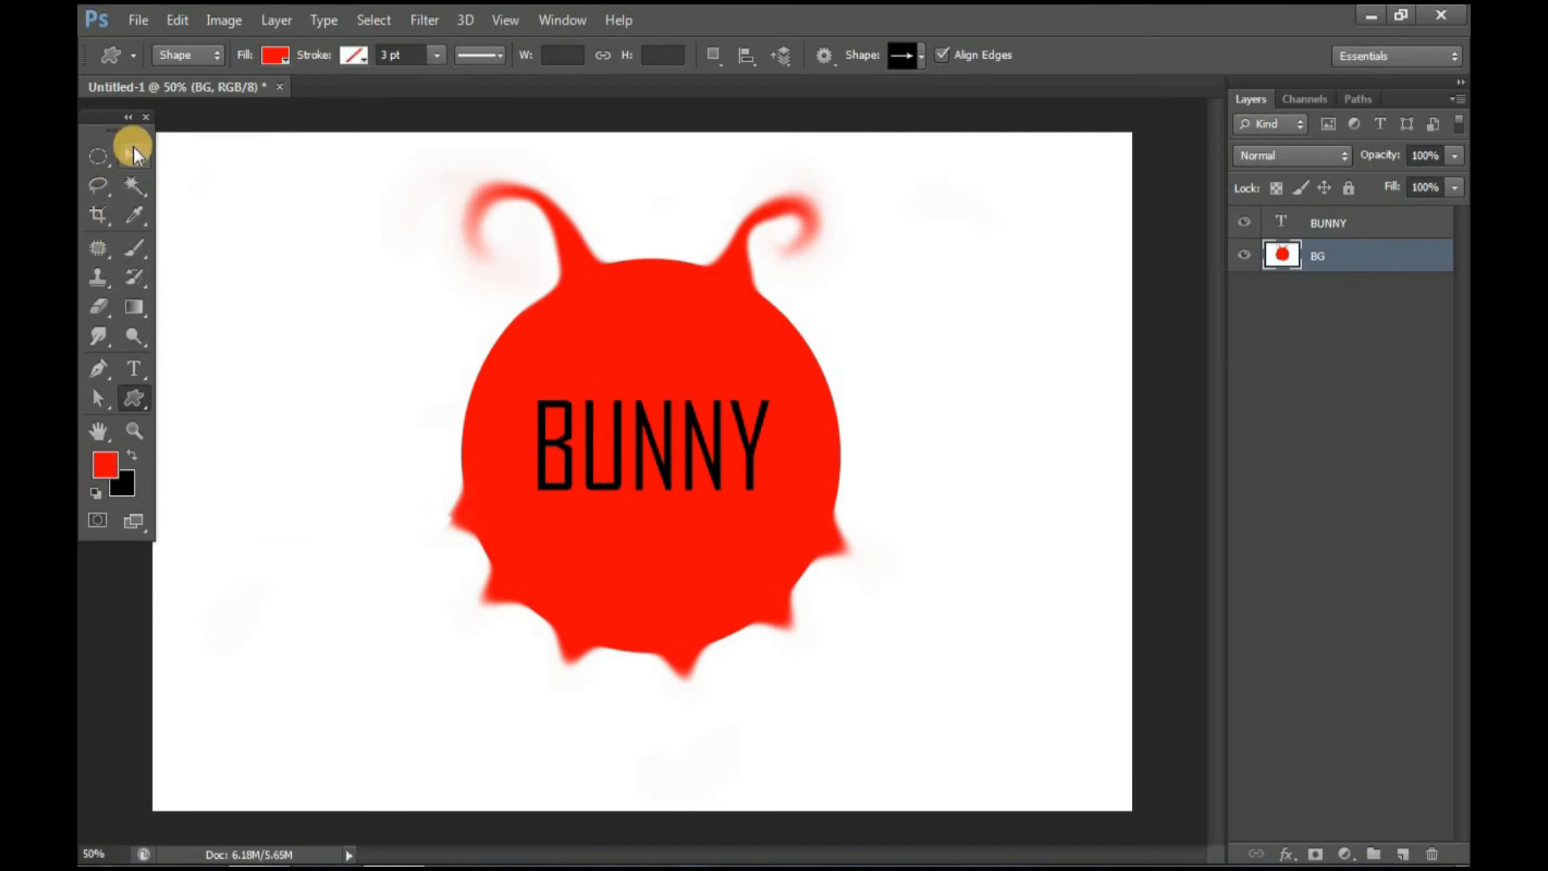
Zoom in to 100% and pan around the BUNNY artwork with the Hand tool
left_click(98, 429)
left_click(128, 400)
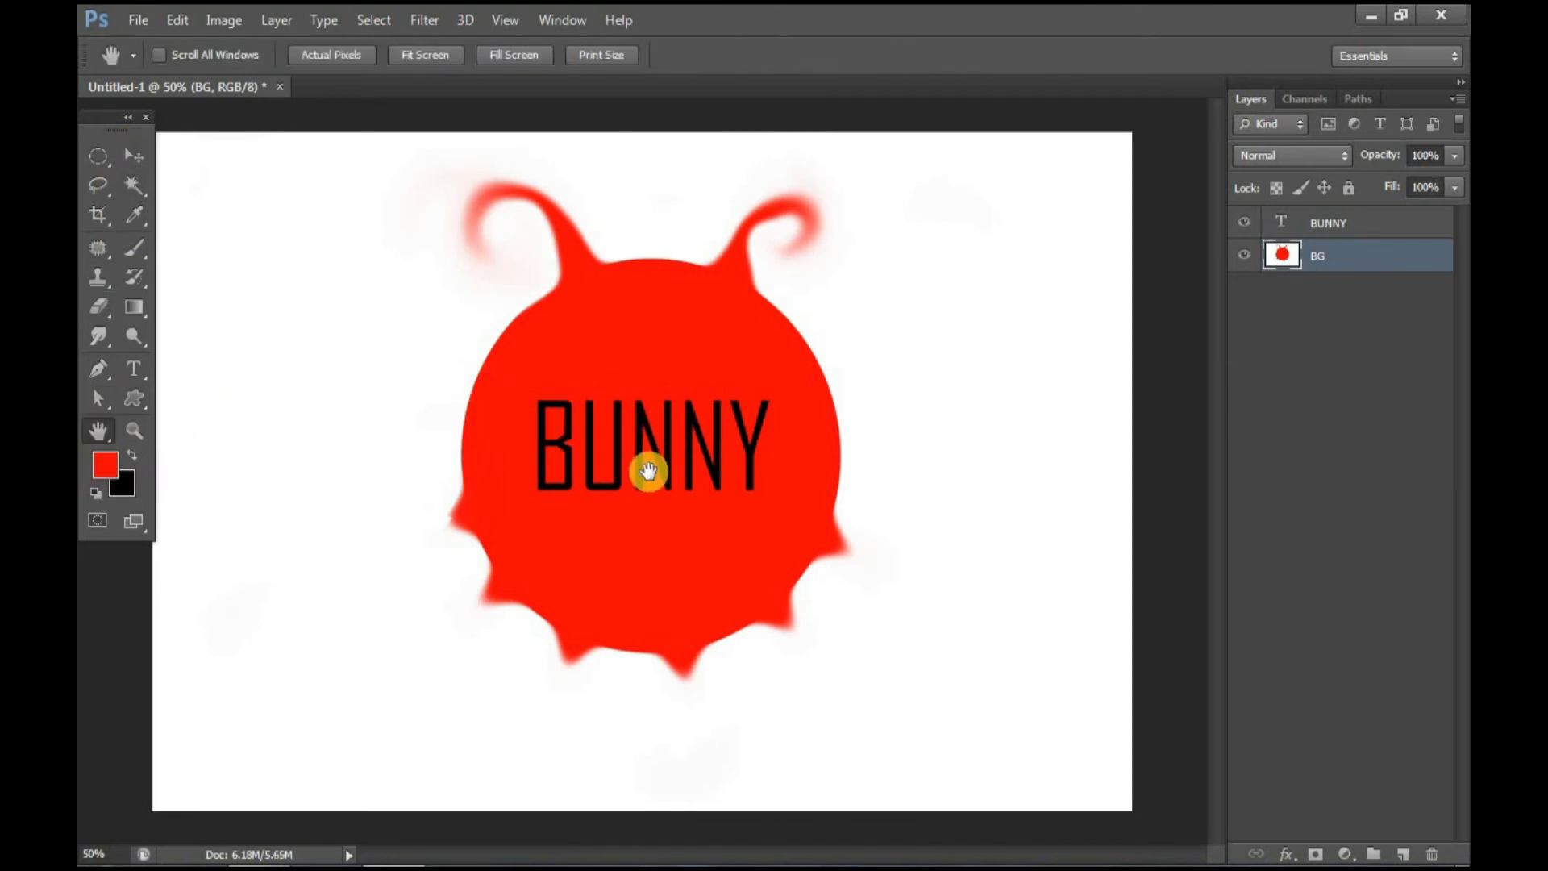
left_click(592, 429, "ctrl")
left_click(698, 443, "ctrl")
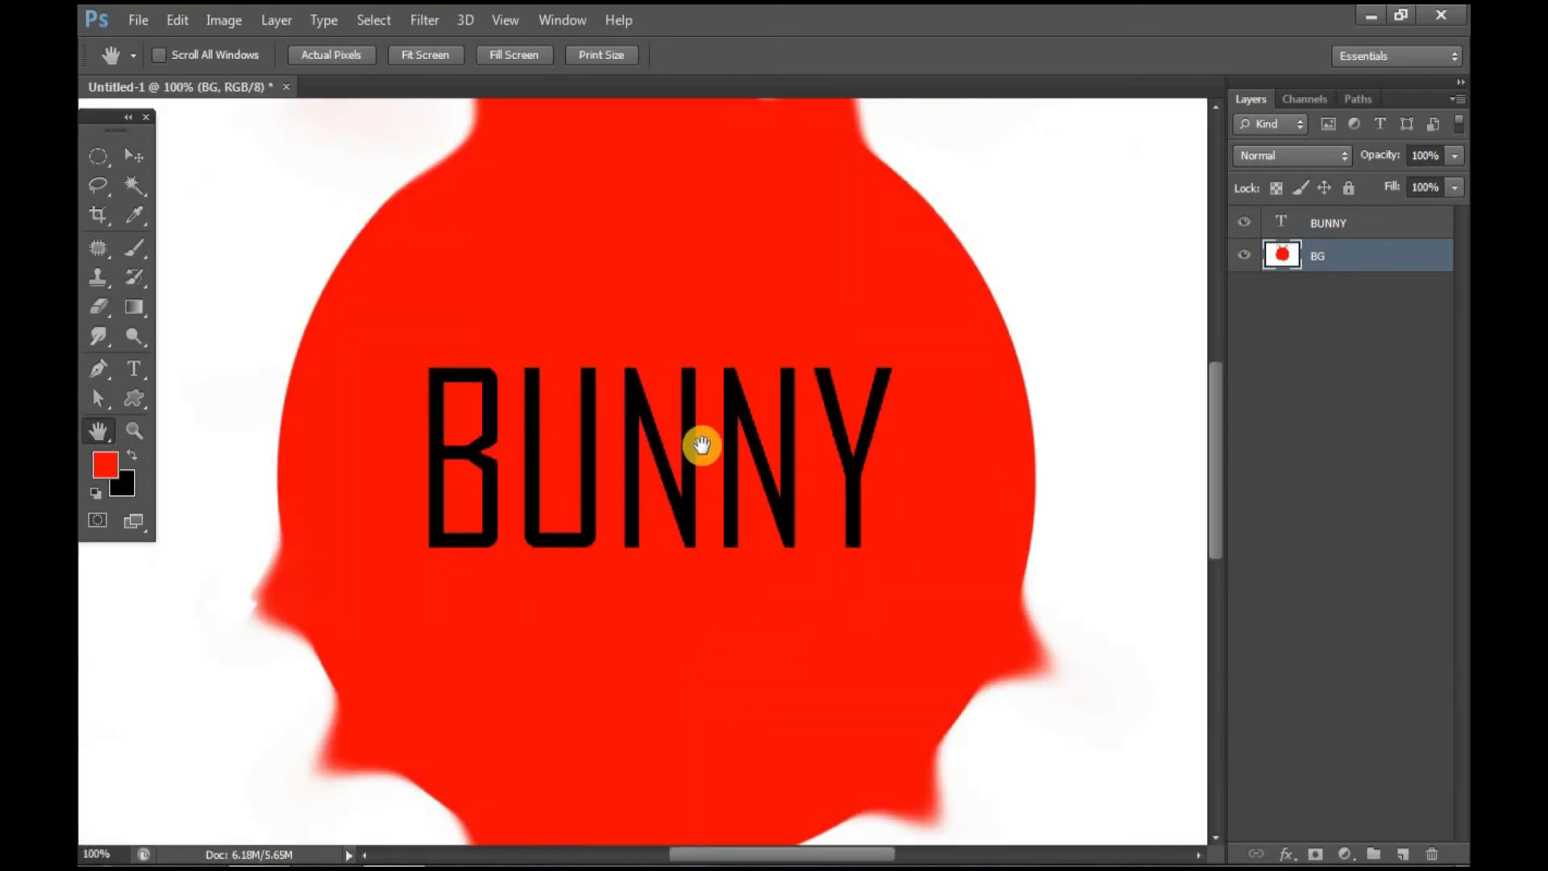
left_click_drag(445, 591, 790, 511)
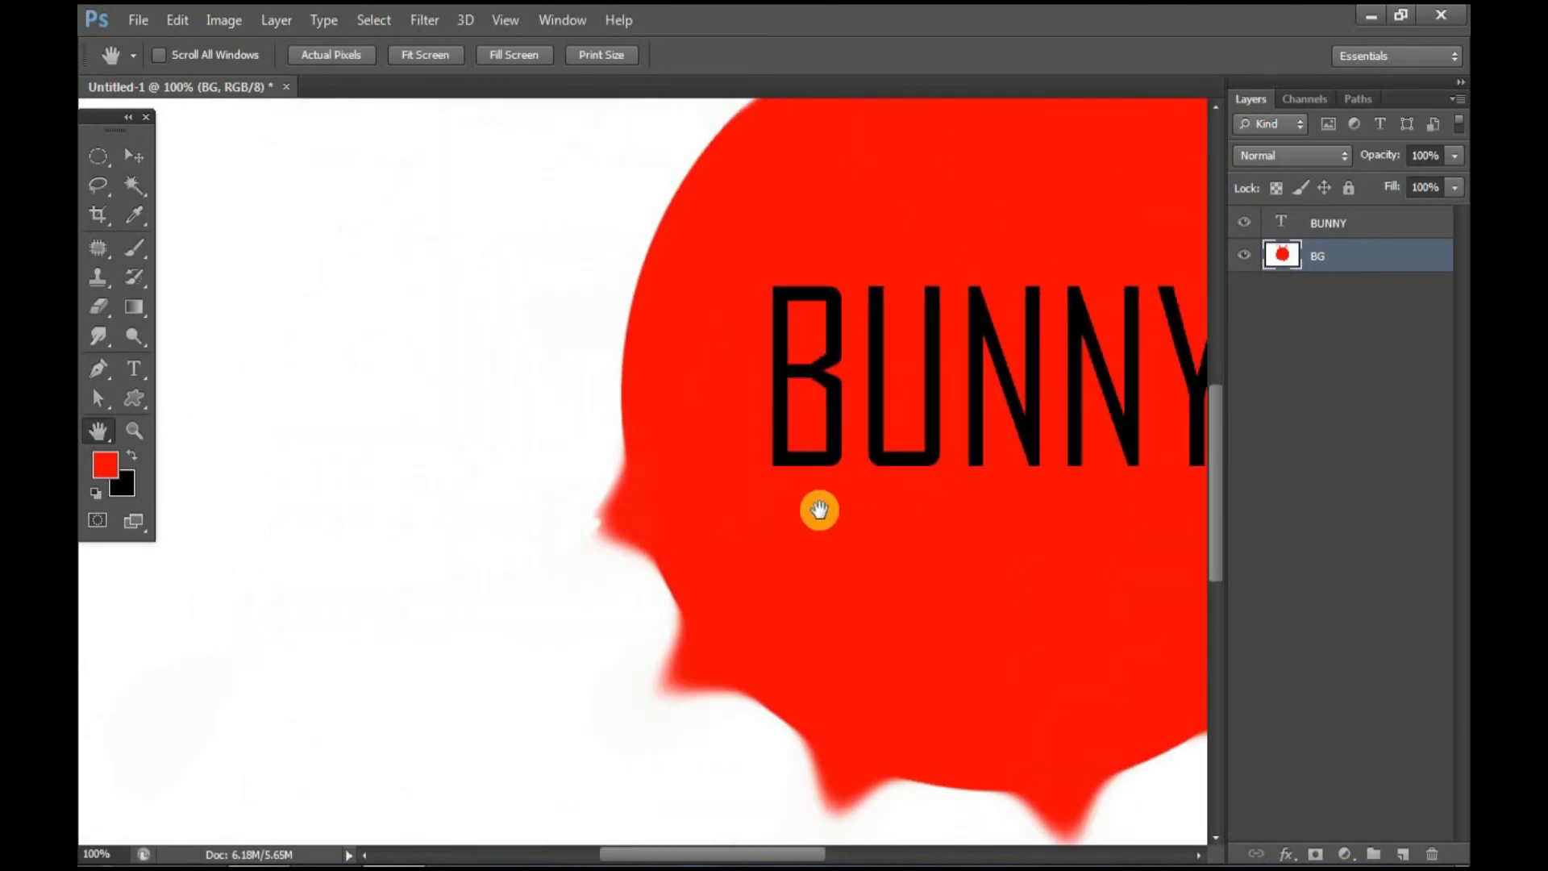
left_click_drag(1048, 511, 591, 505)
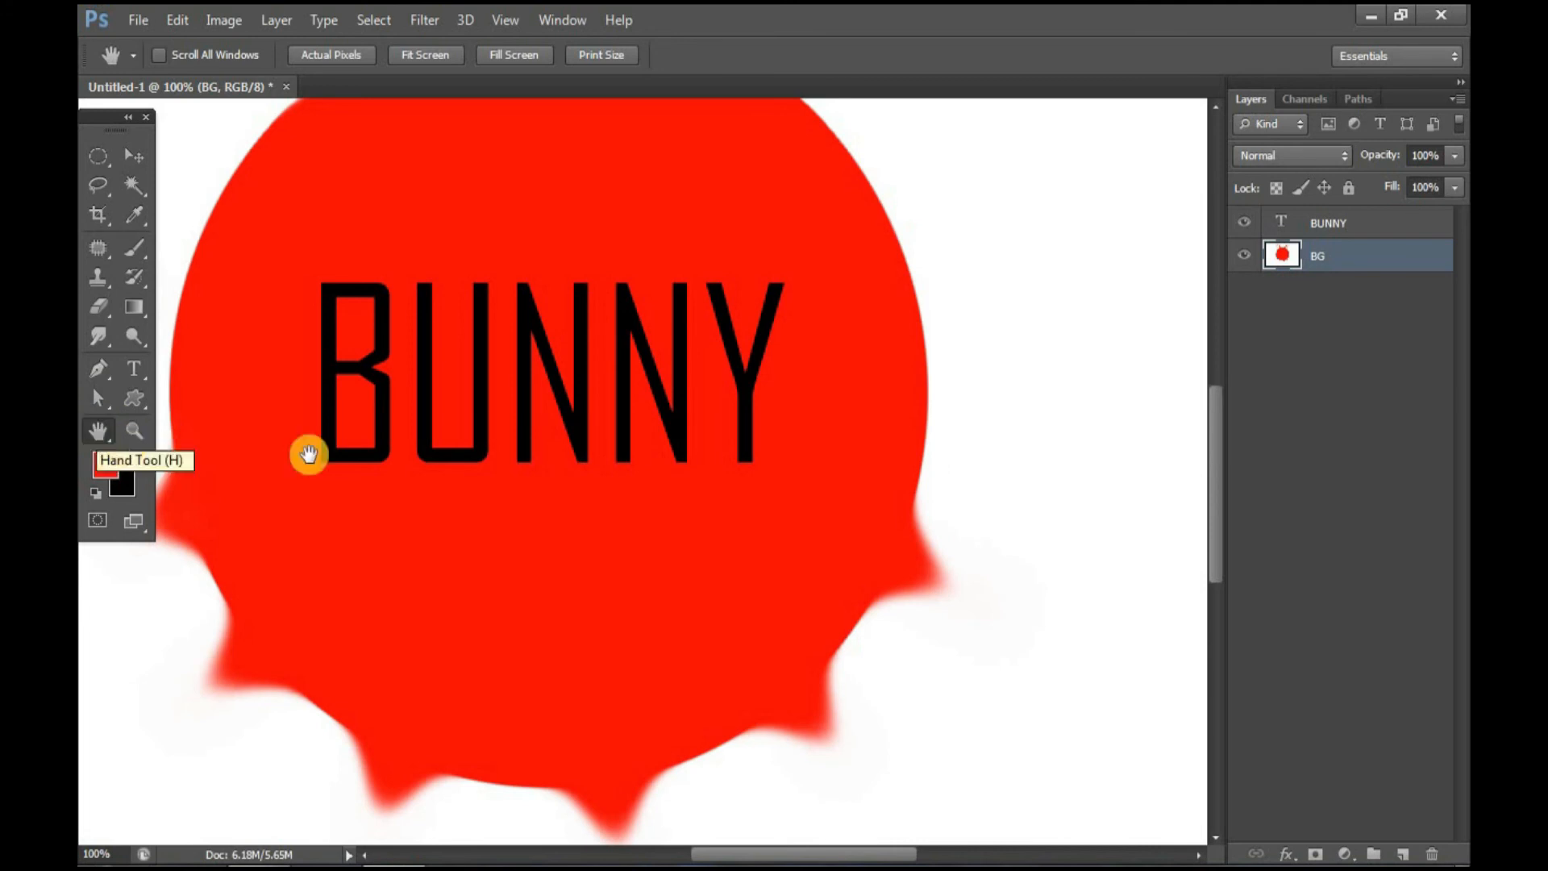
left_click_drag(404, 373, 463, 544)
Switch from the Patch tool to the Gradient tool and zoom the canvas out to 50%
key("j")
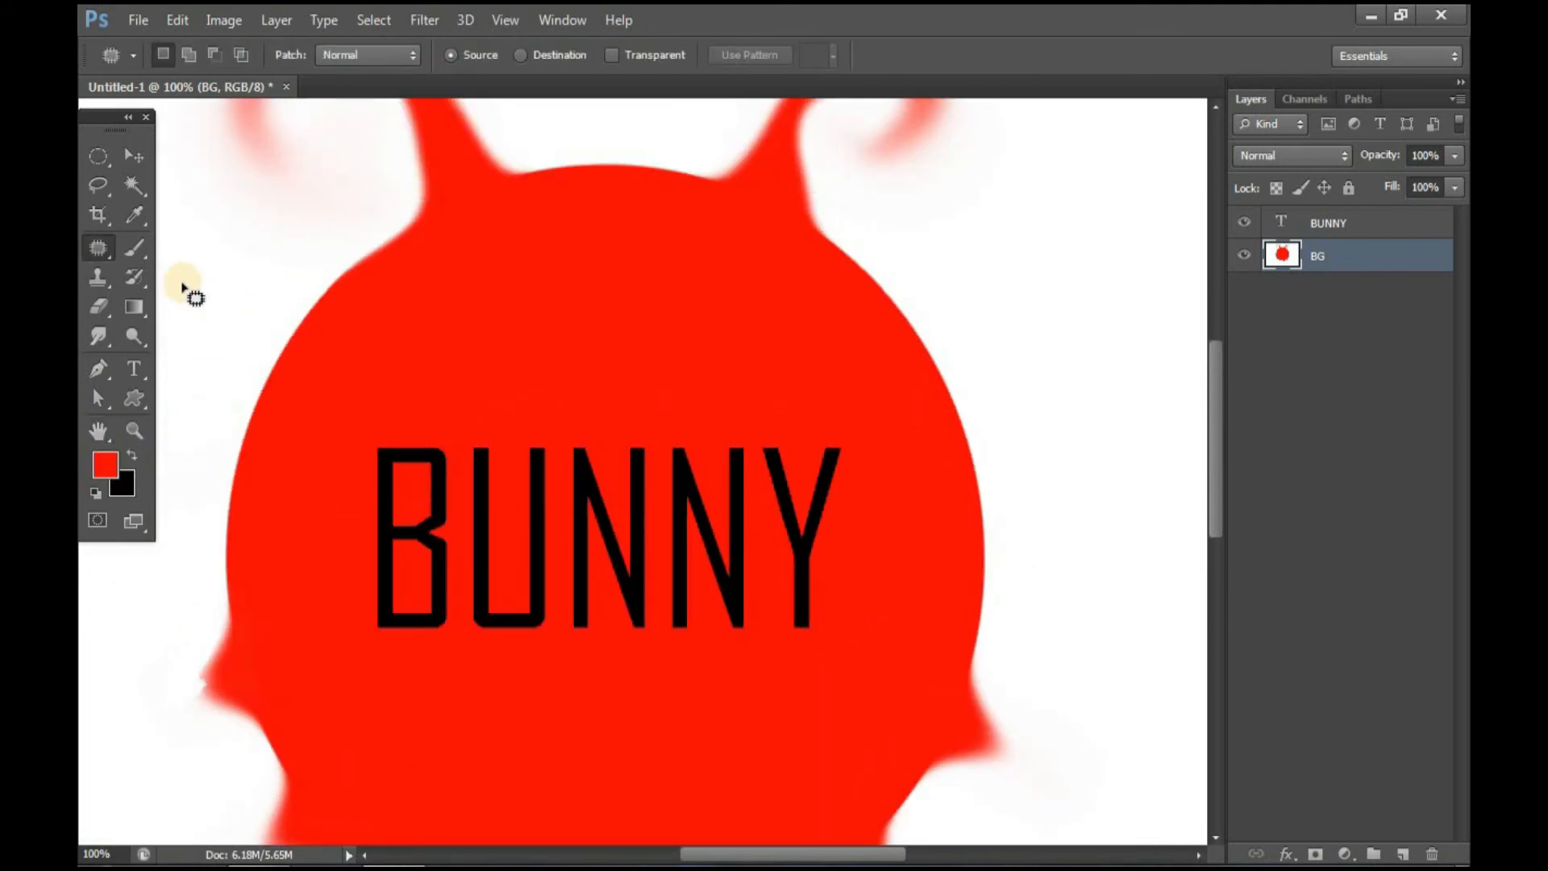
left_click(144, 307)
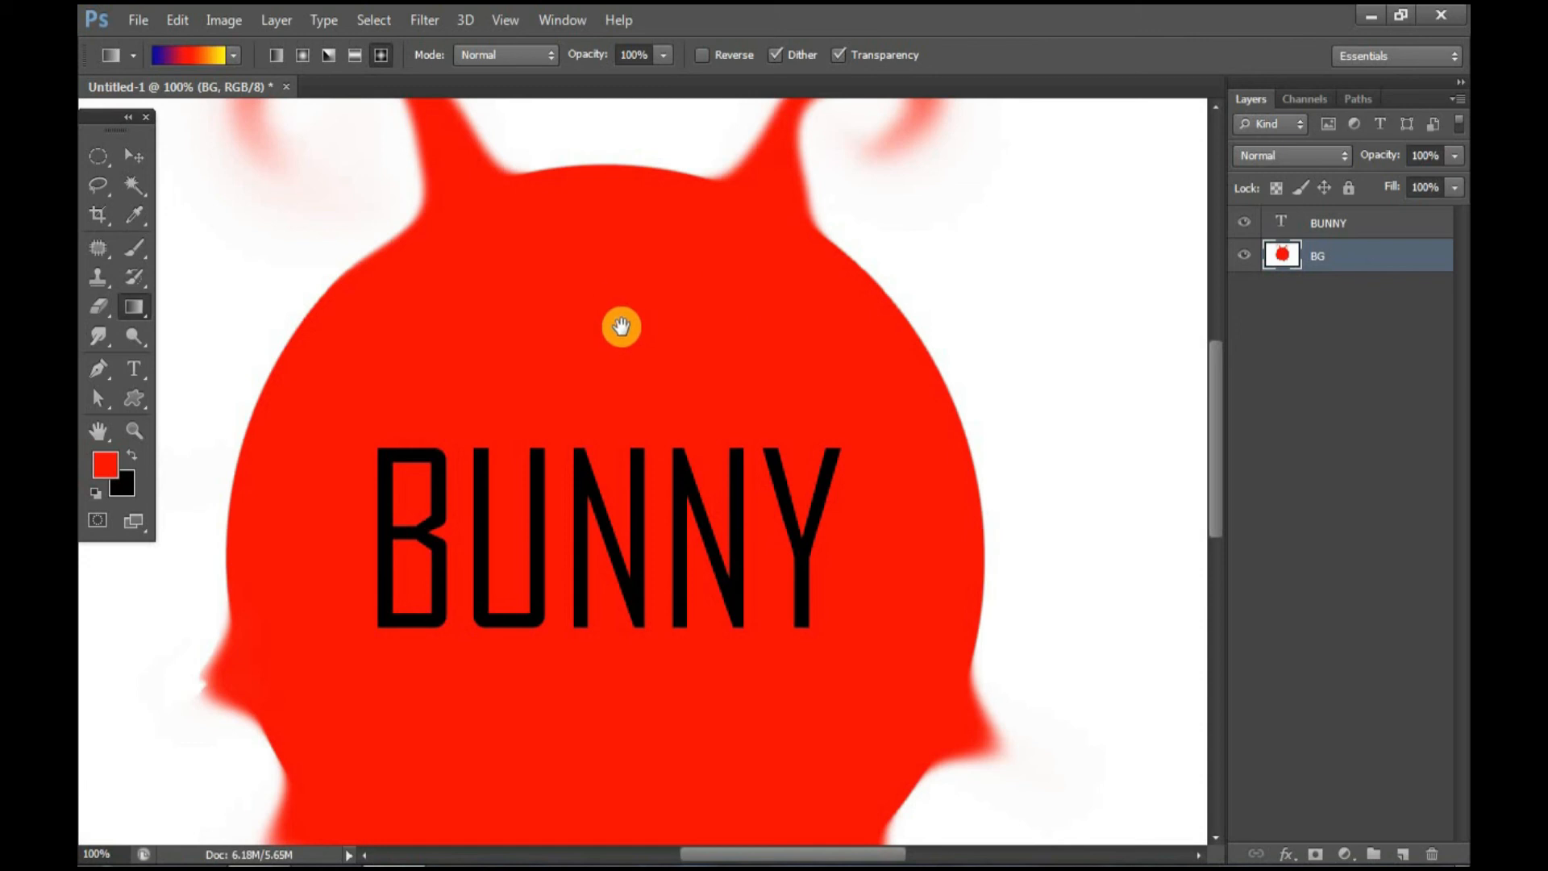
key("ctrl+minus")
key("ctrl+minus")
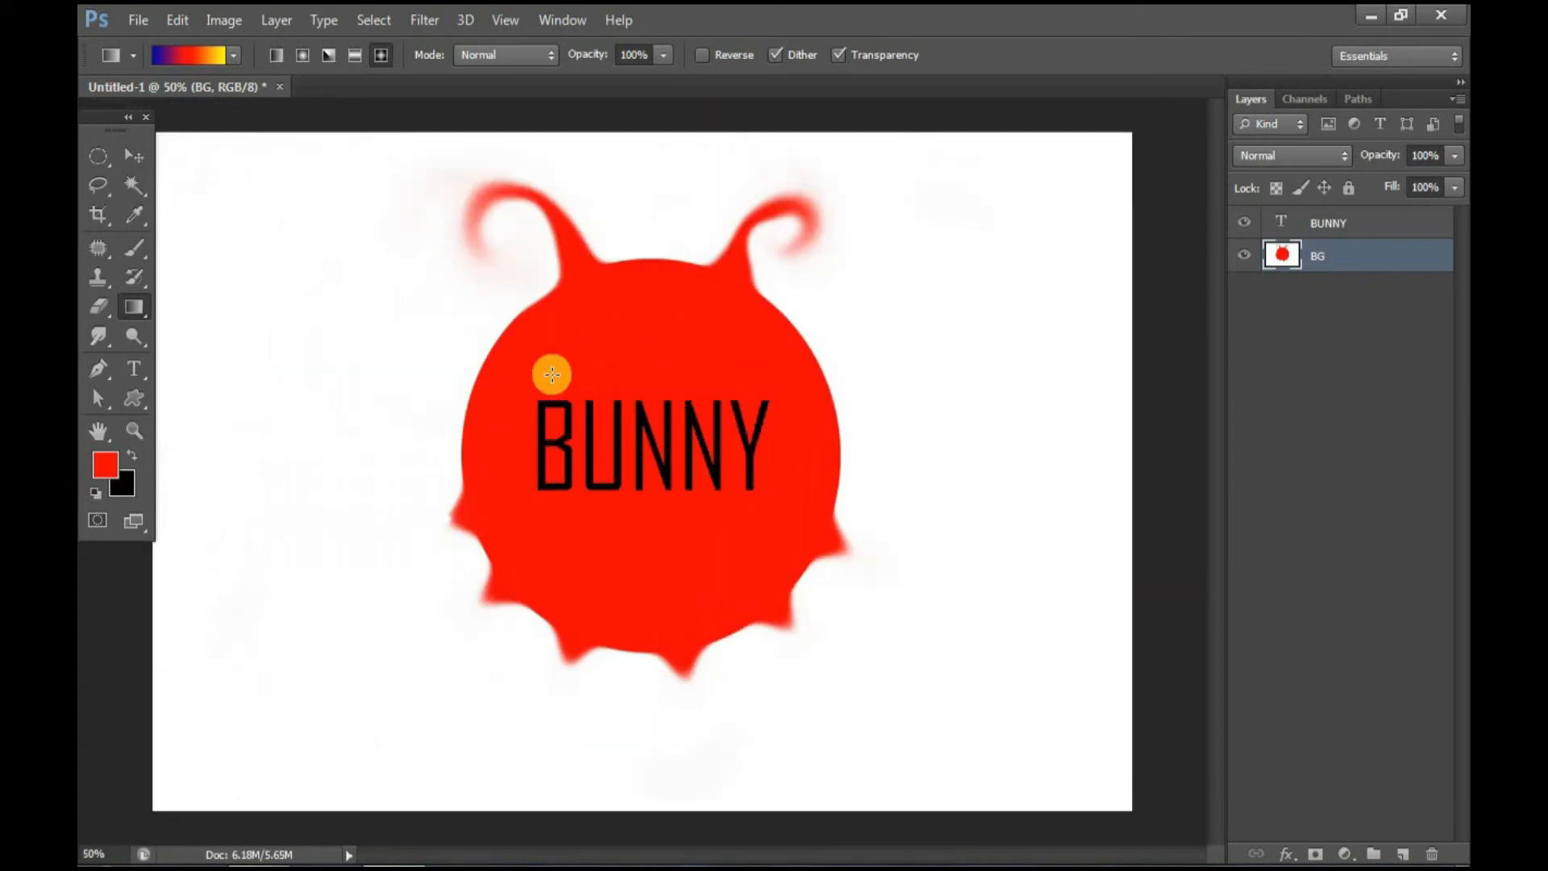
Magnify the artwork to 66.7% with the Zoom tool and reduce it back to 50% in zoom-out mode
left_click(137, 429)
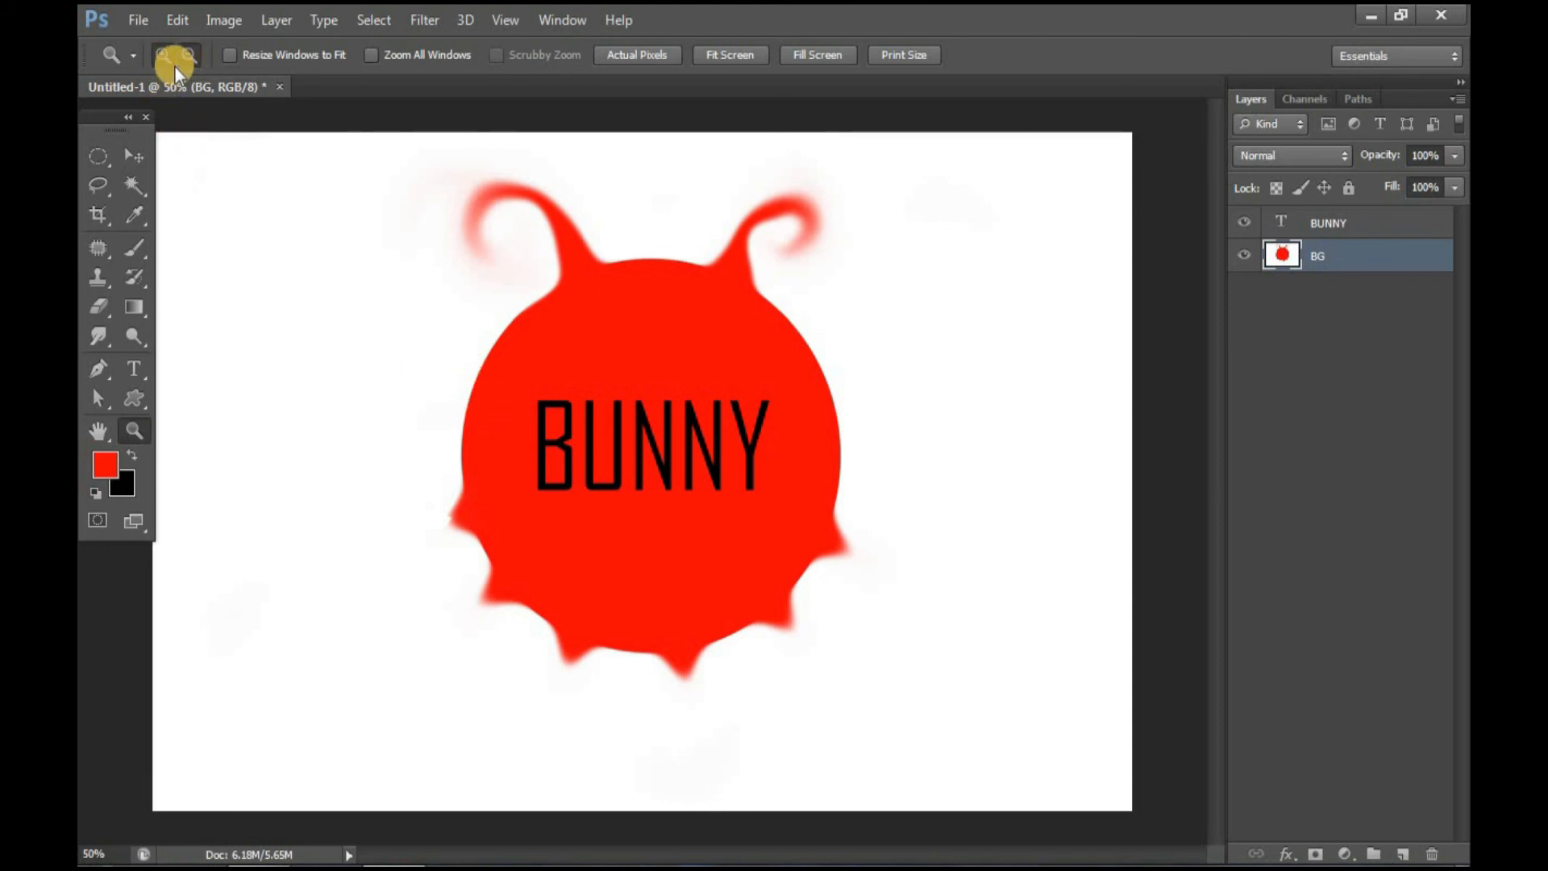
left_click(517, 373)
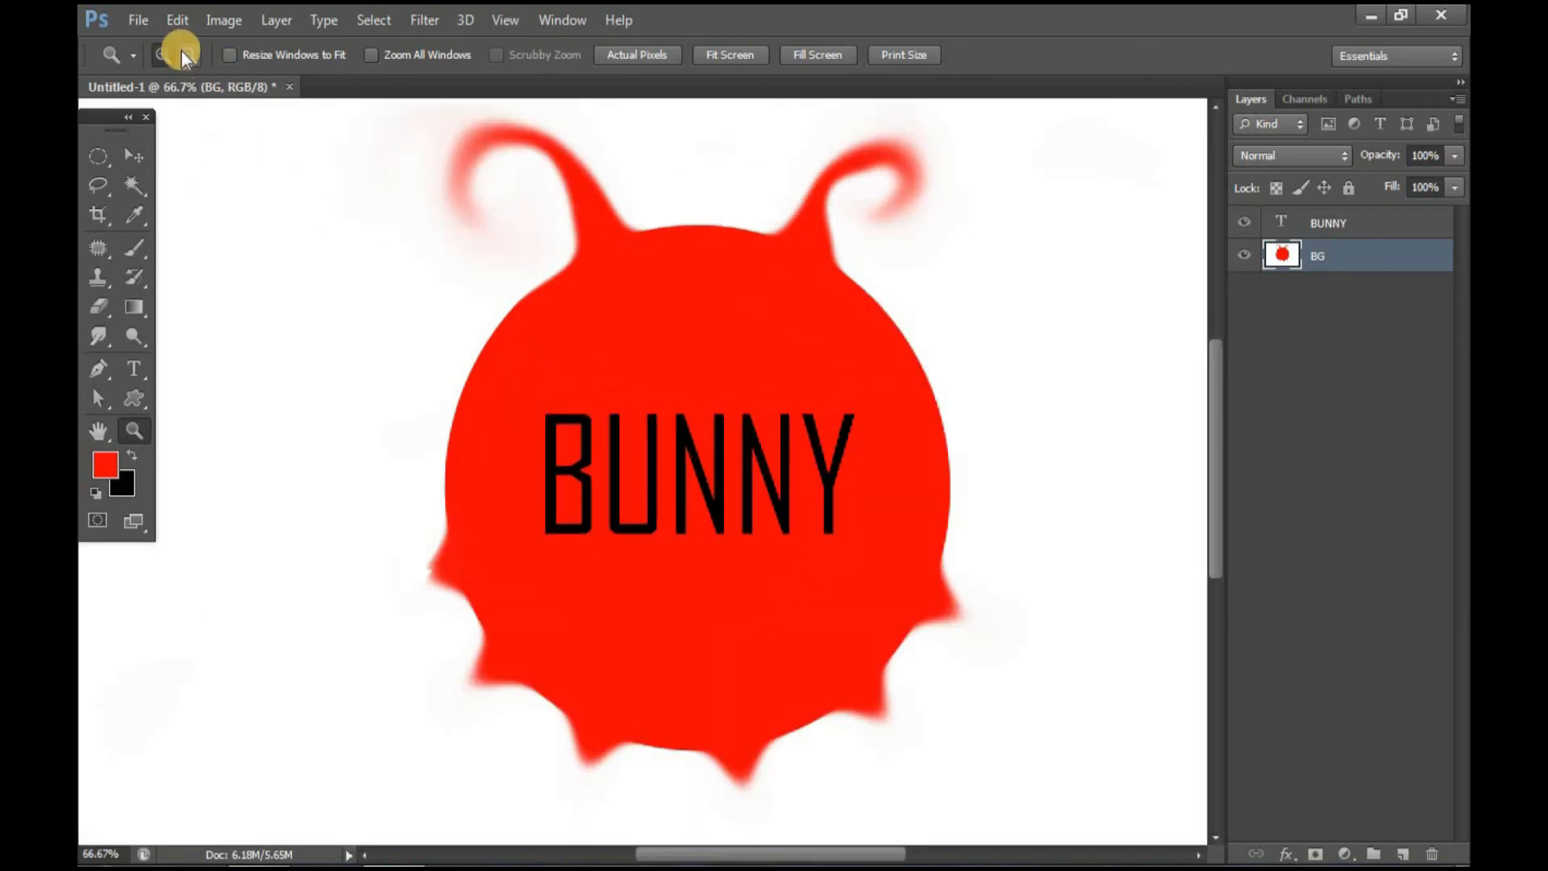
left_click(186, 54)
left_click(632, 482)
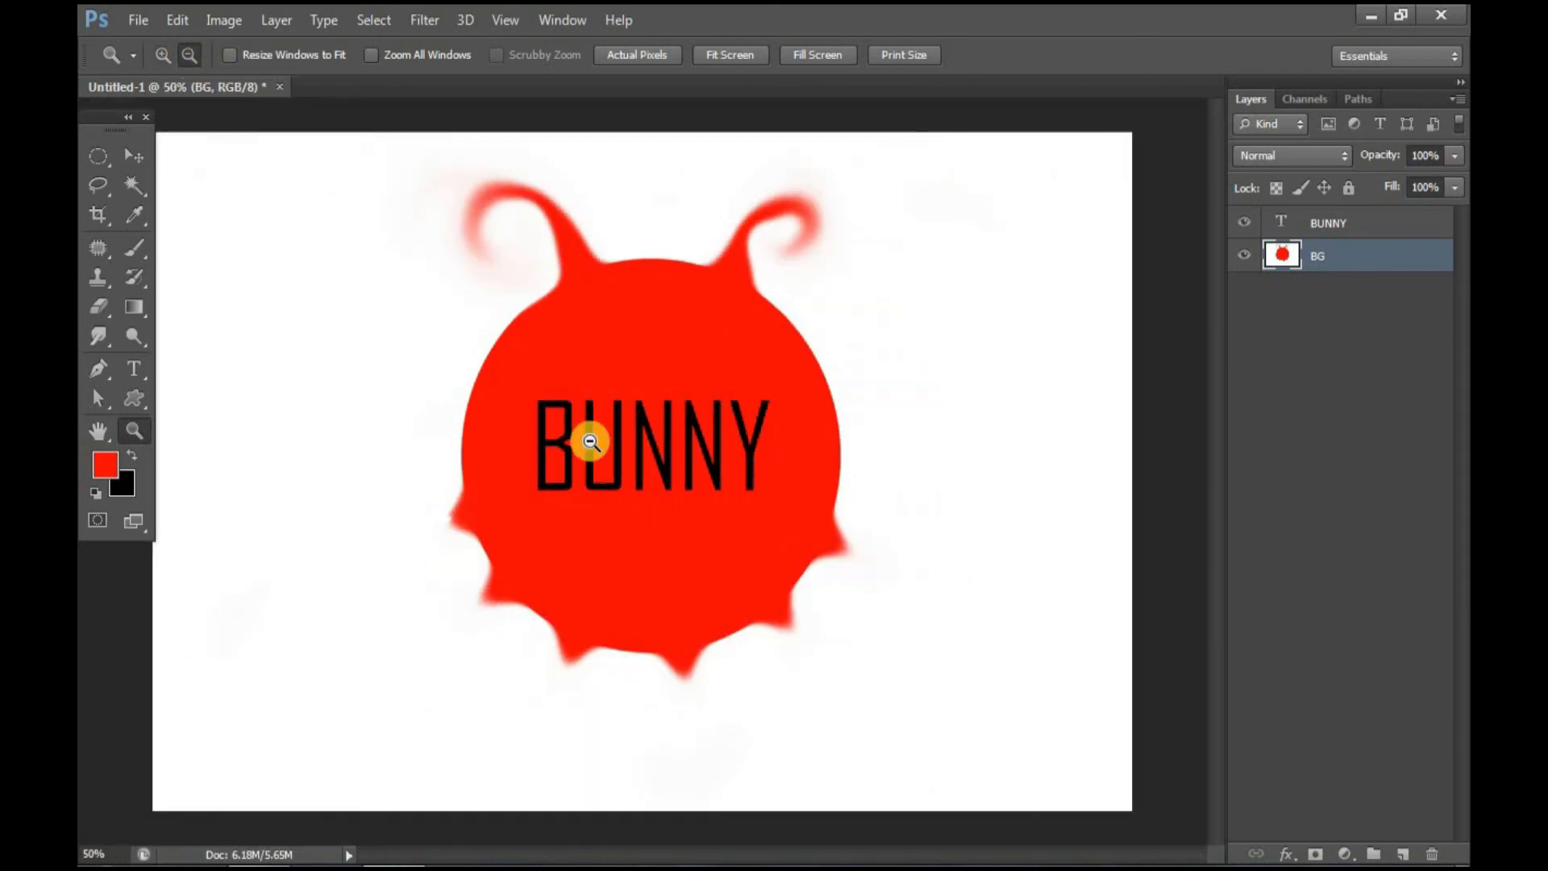